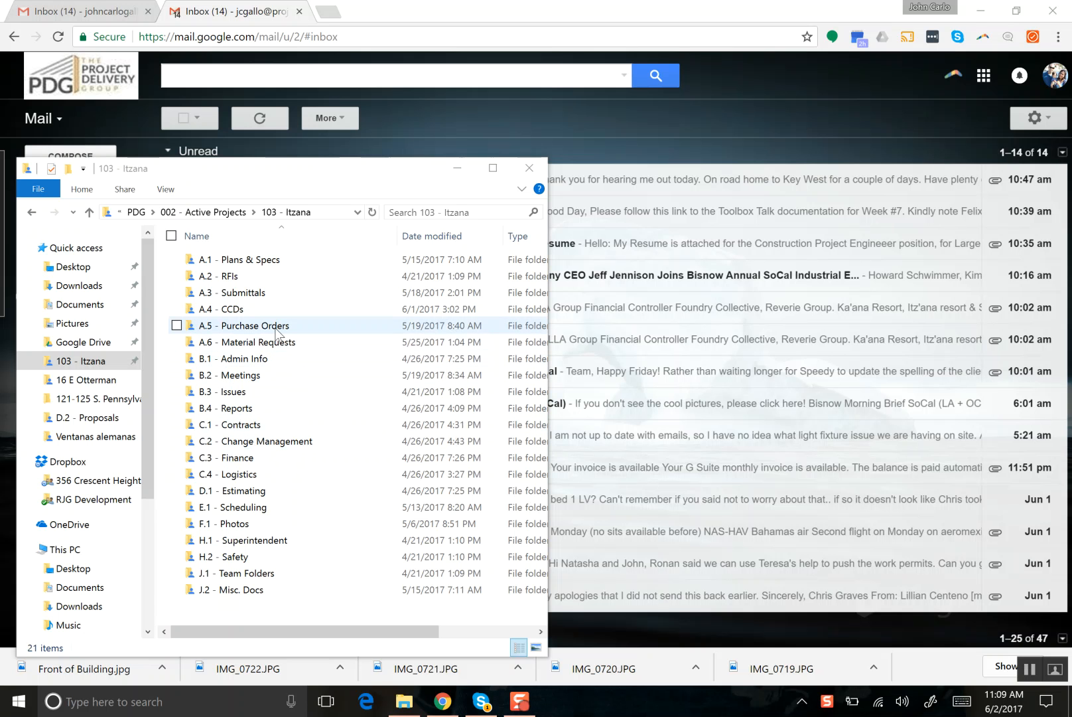
# Open PO log.xlsx from the A.5 - Purchase Orders folder of the 103 - Itzana project.
pyautogui.doubleClick(277, 330)
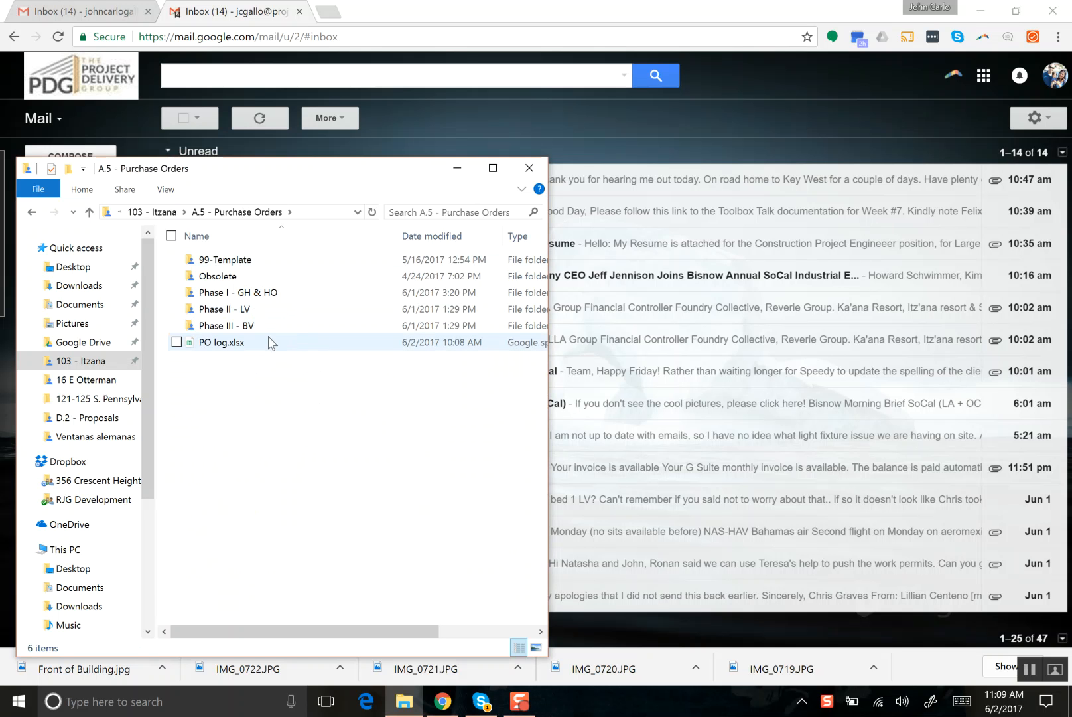
pyautogui.doubleClick(241, 343)
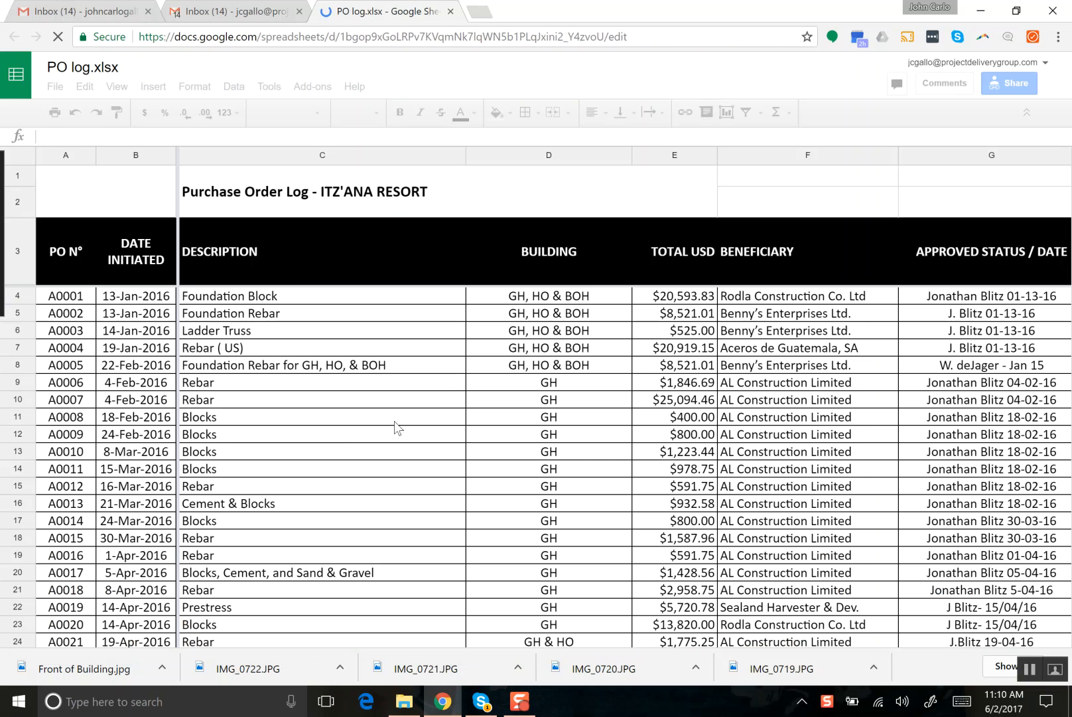
# Look through the purchase order log down to the most recent filled entries.
pyautogui.scroll(-15, 362, 446)
pyautogui.scroll(-3, 361, 446)
pyautogui.scroll(-1, 363, 447)
pyautogui.scroll(-10, 363, 443)
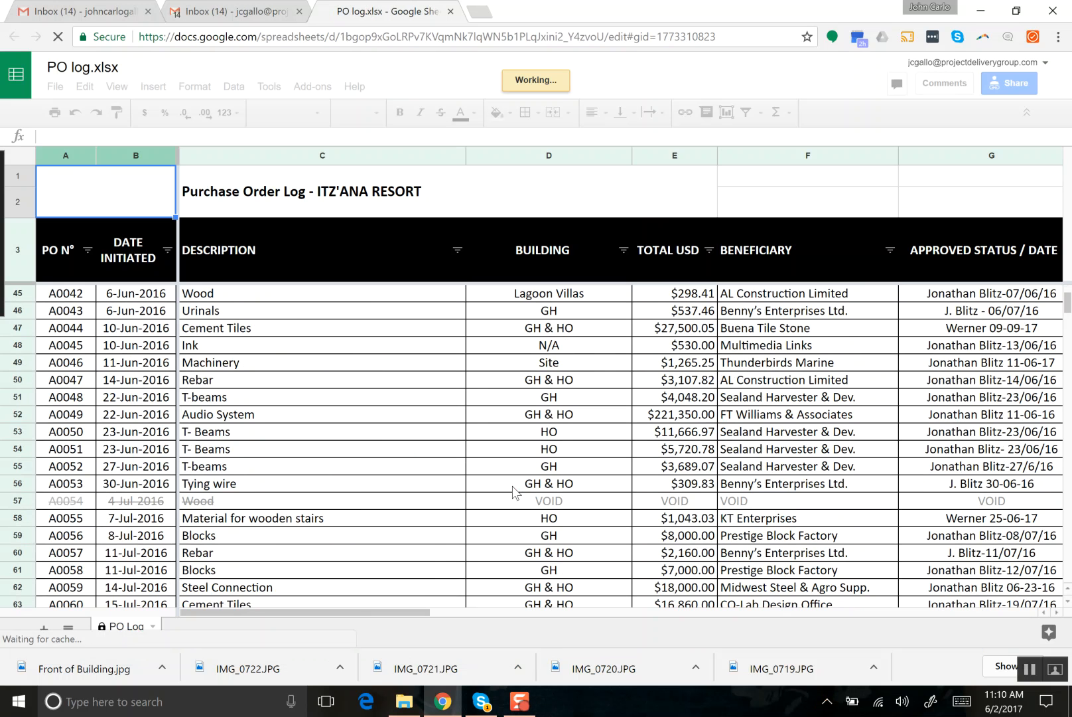
pyautogui.scroll(-4, 302, 507)
pyautogui.scroll(-9, 302, 506)
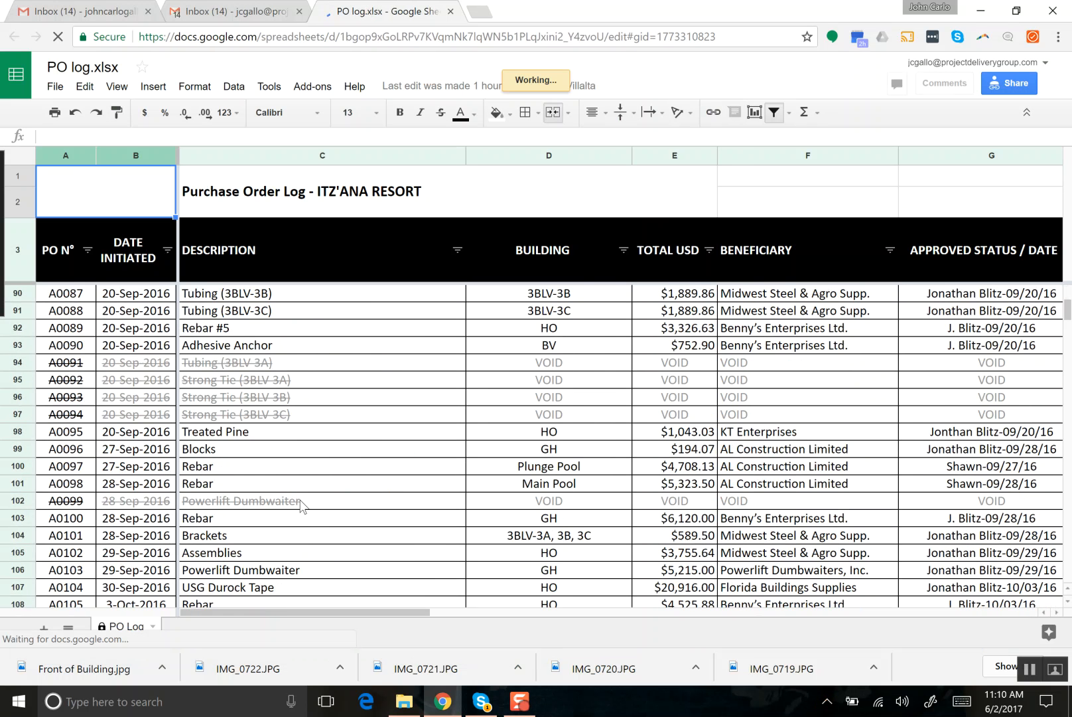
pyautogui.scroll(-20, 302, 506)
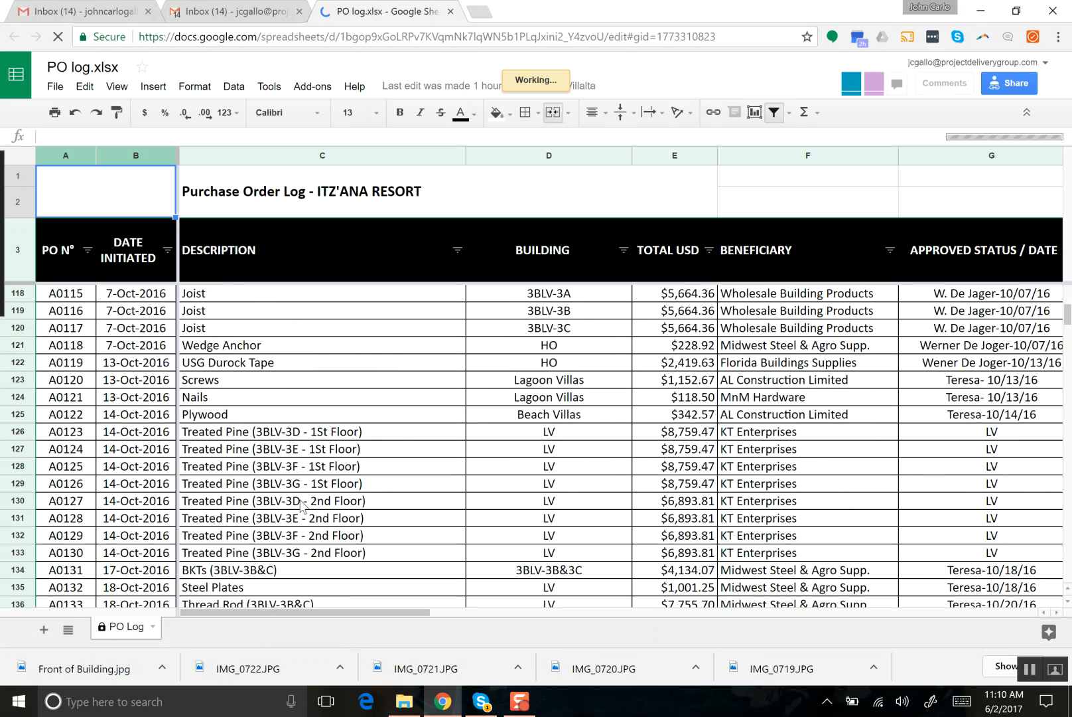
pyautogui.scroll(-4, 302, 507)
pyautogui.scroll(-5, 302, 506)
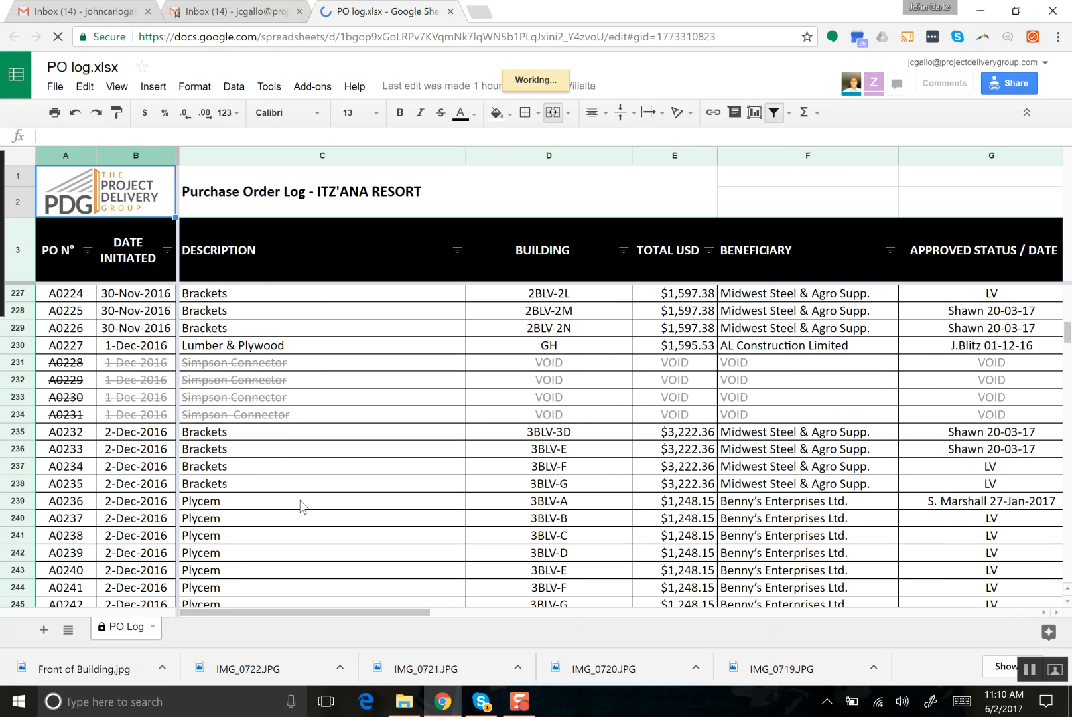
pyautogui.scroll(-20, 302, 507)
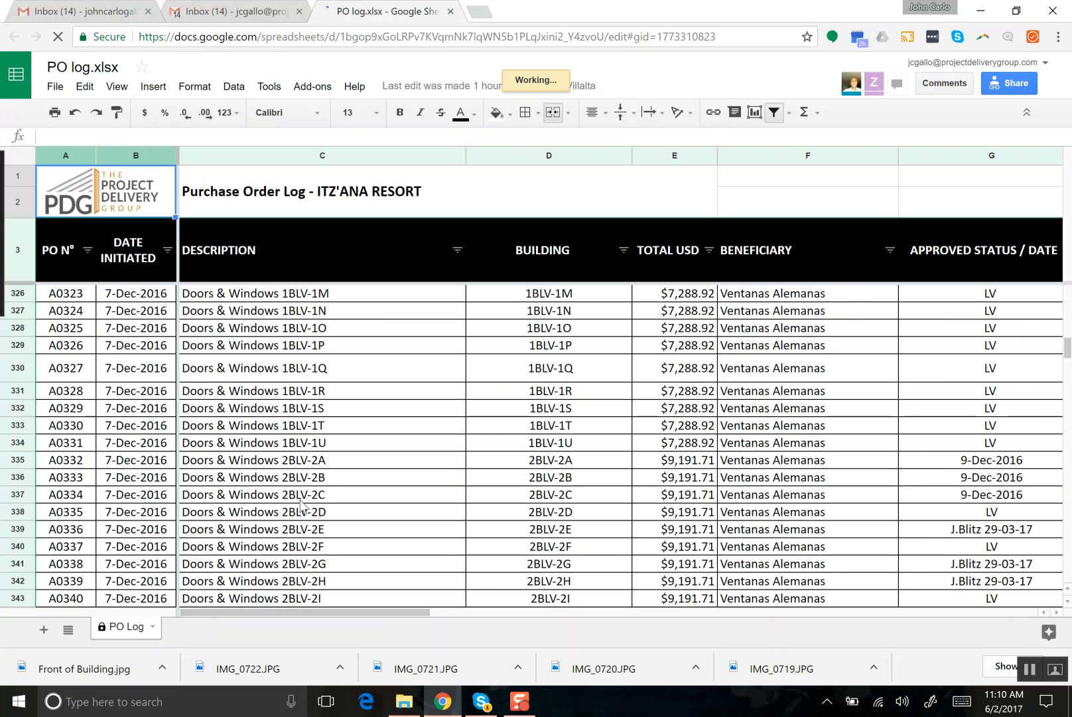
pyautogui.scroll(-16, 302, 507)
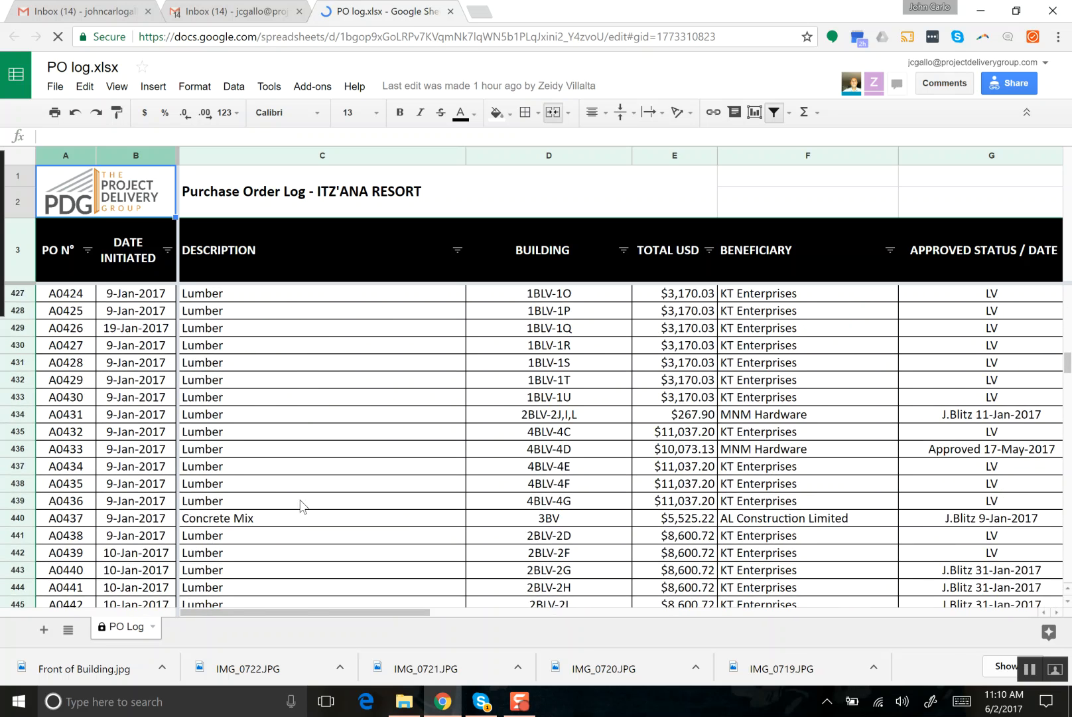
pyautogui.scroll(-11, 302, 507)
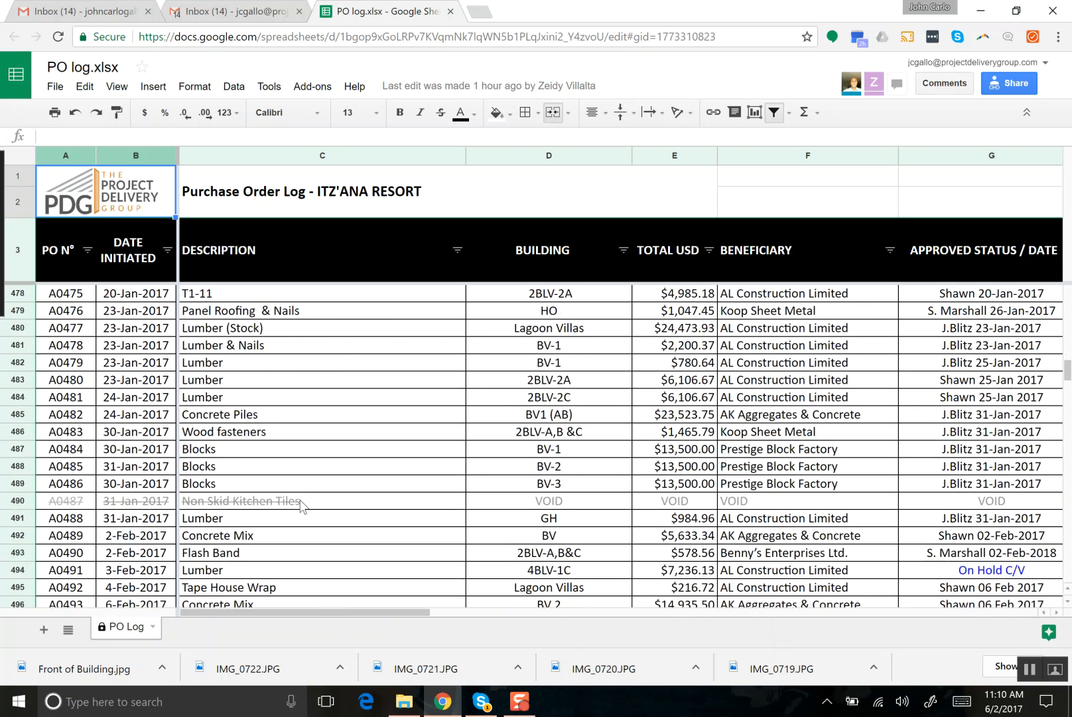
pyautogui.scroll(-17, 302, 506)
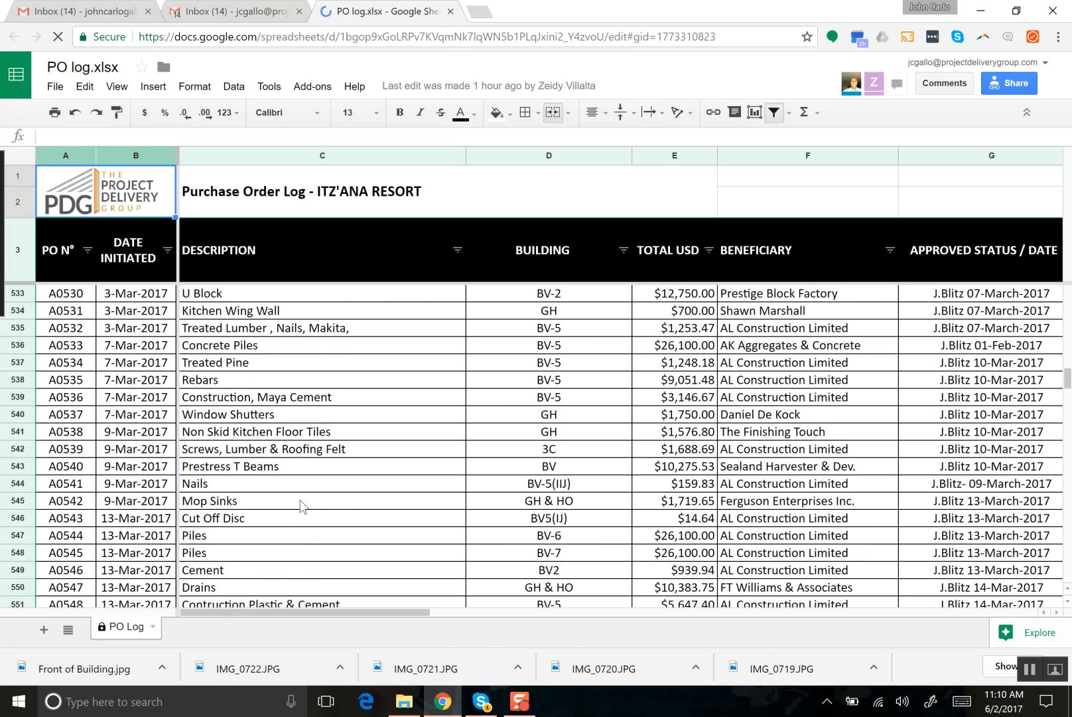
pyautogui.scroll(-18, 302, 506)
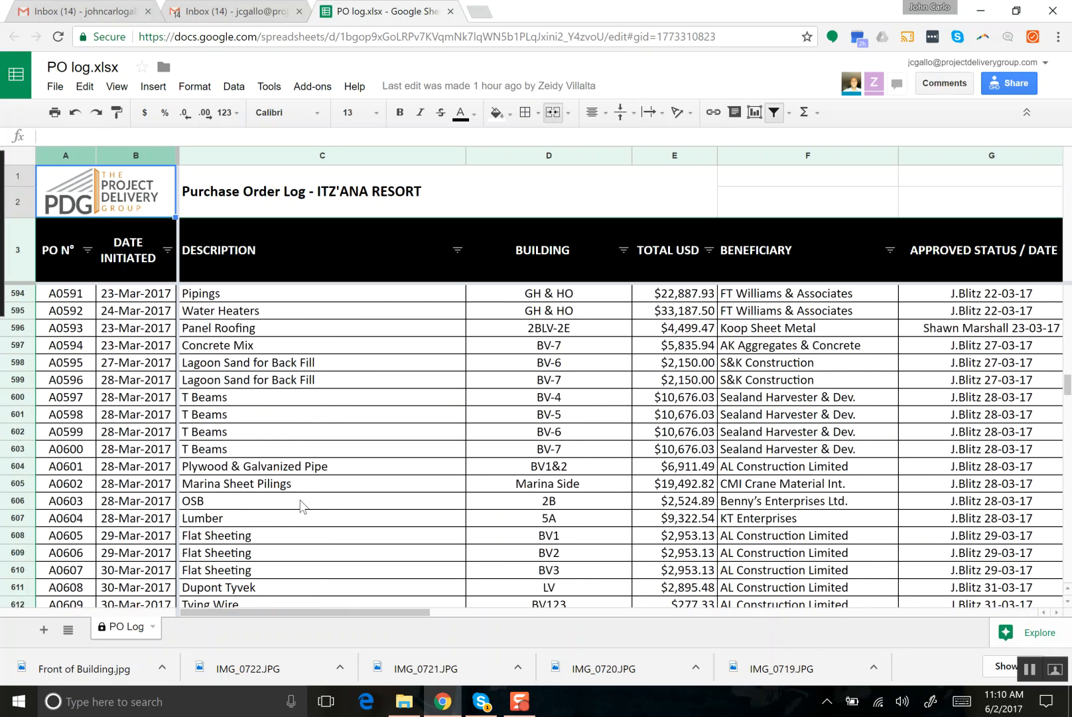
pyautogui.scroll(-17, 302, 506)
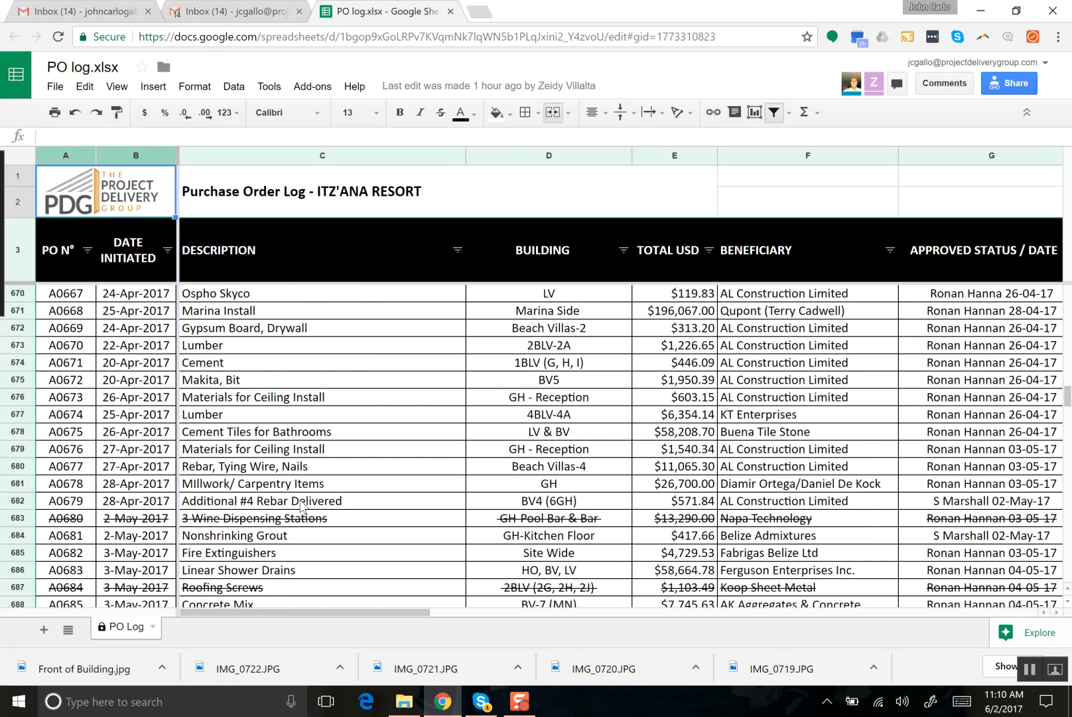
pyautogui.scroll(-19, 302, 506)
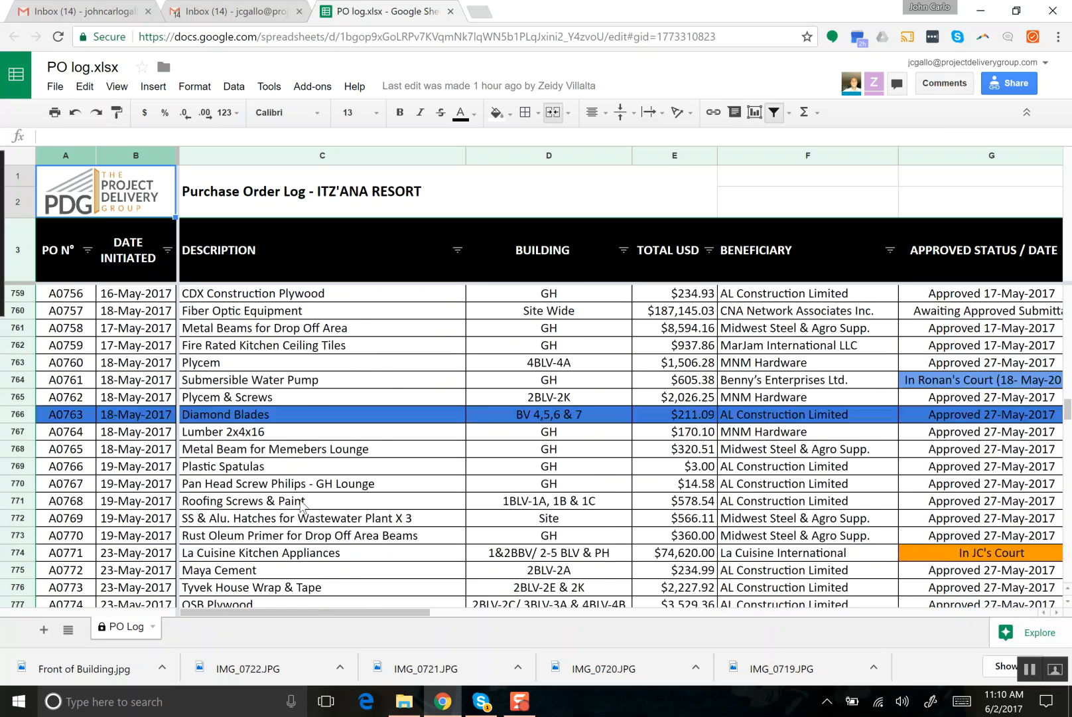
pyautogui.scroll(-7, 302, 507)
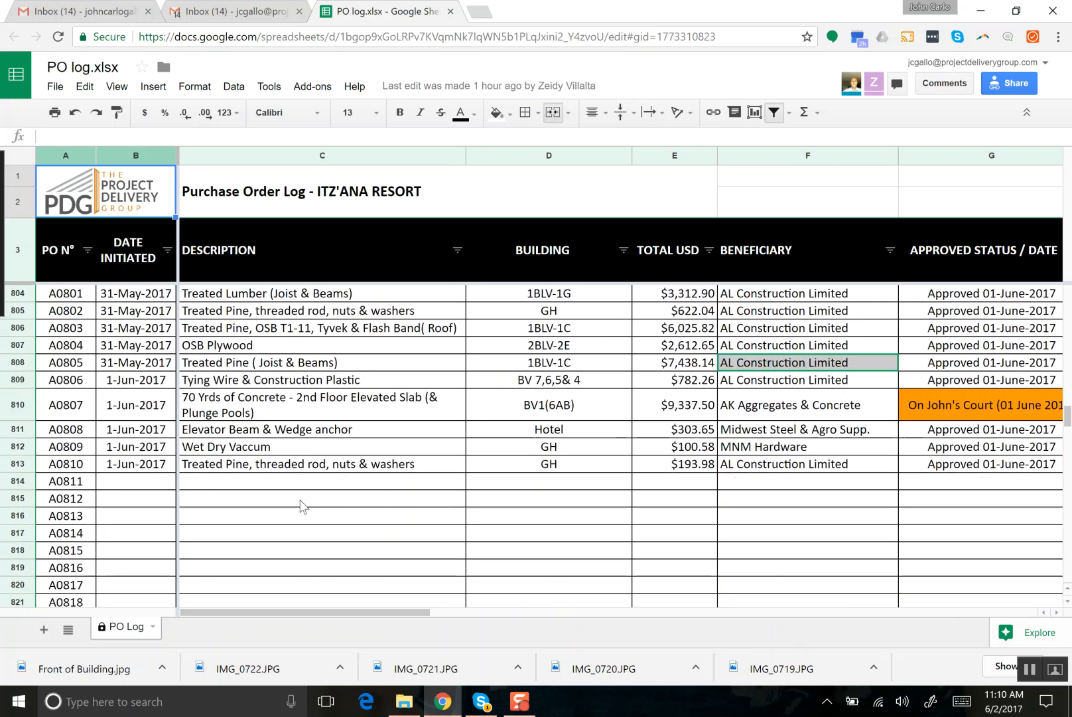
# Review the last filled purchase order in row 813, from its description across to the Entered on Projections? column.
pyautogui.click(256, 430)
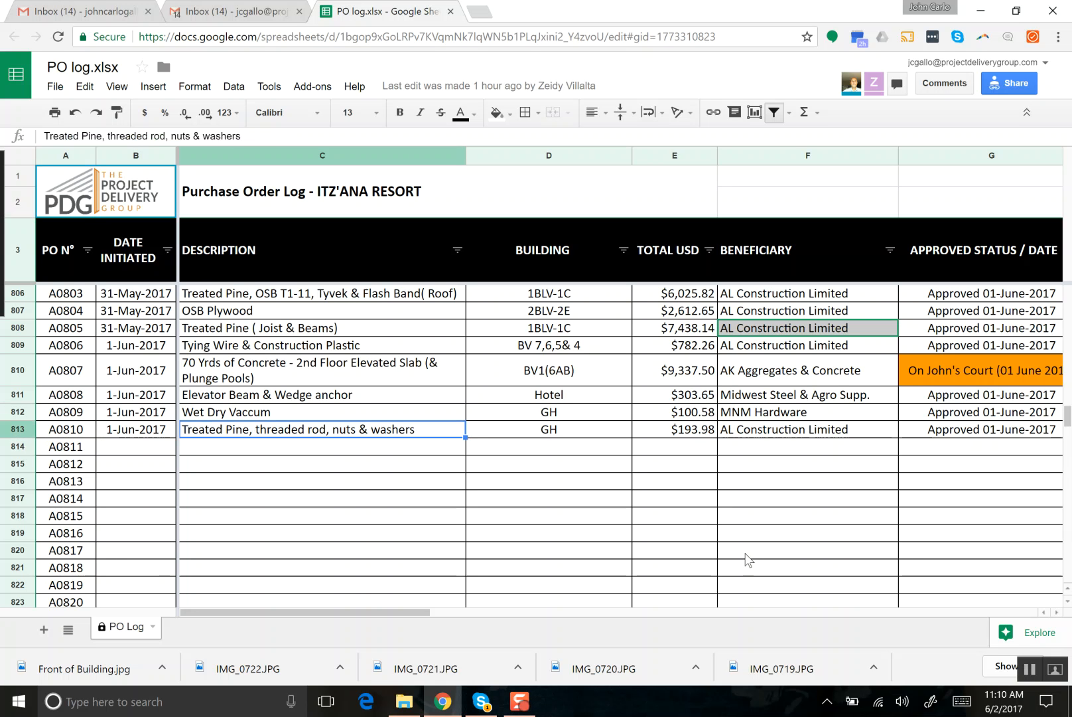
pyautogui.press('Right')
pyautogui.press('Left')
pyautogui.press('Left')
pyautogui.press('Right')
pyautogui.press('Up')
pyautogui.press('Down')
pyautogui.press('Left')
pyautogui.press('Left')
pyautogui.press('Right')
pyautogui.press('Right')
pyautogui.press('Right')
pyautogui.press('Right')
pyautogui.press('Right')
pyautogui.press('Right')
pyautogui.press('Right')
pyautogui.press('Right')
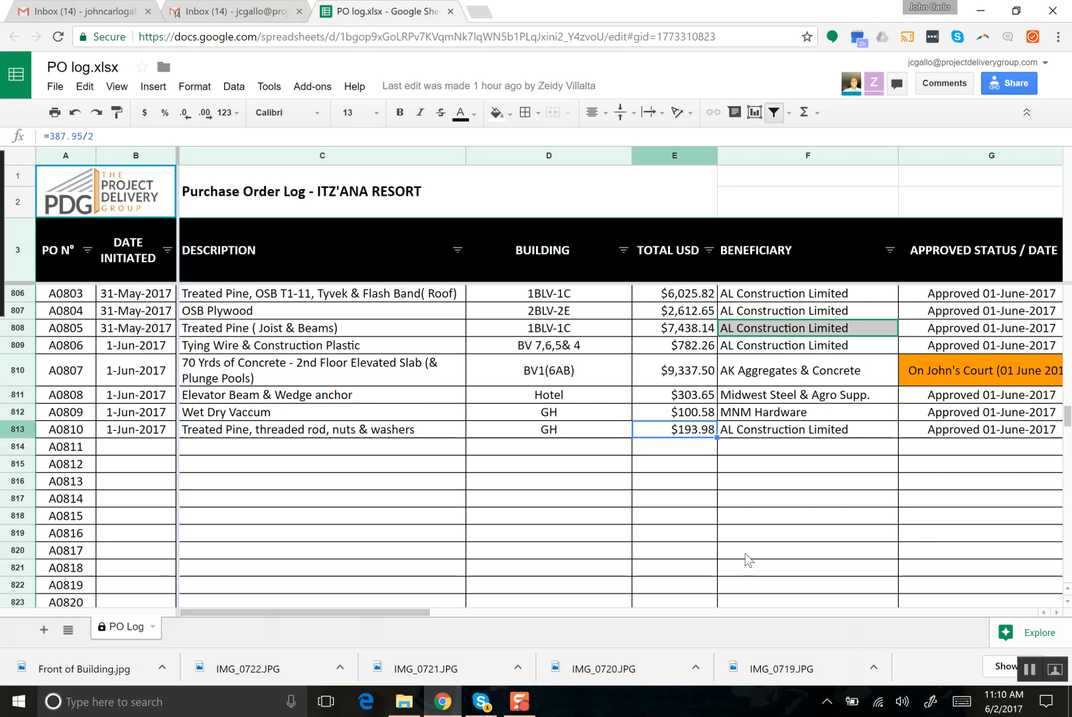
pyautogui.press('Right')
pyautogui.press('Right')
pyautogui.press('Right')
pyautogui.press('Right')
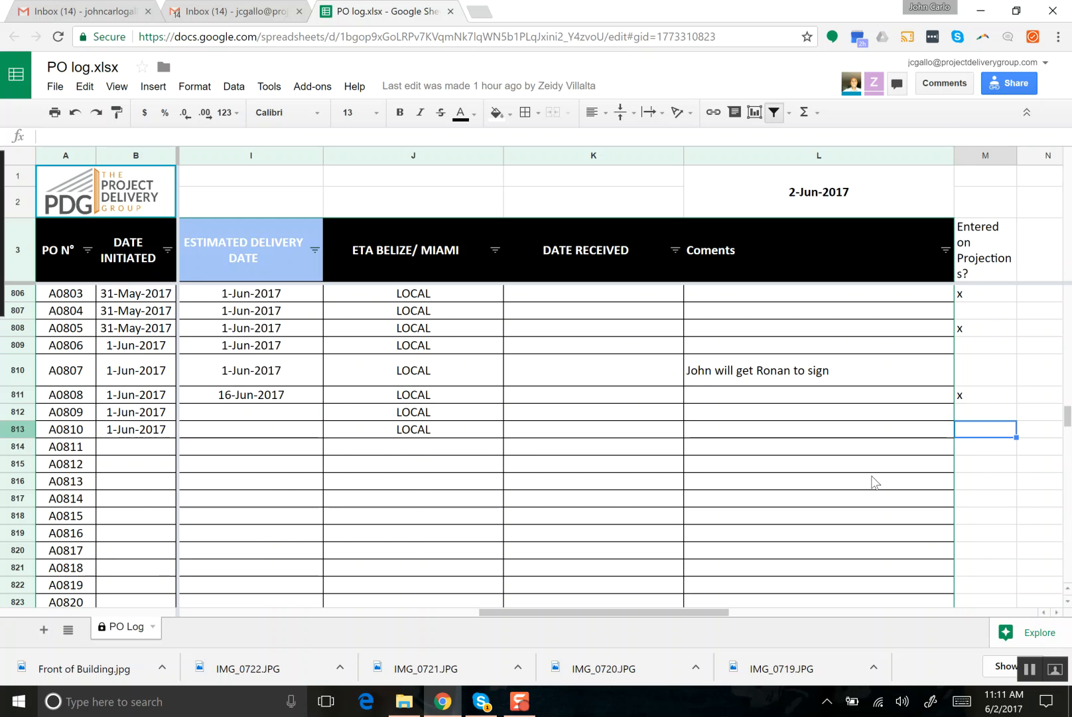
# Go back along row 813 to its Date Initiated cell.
pyautogui.press('Left')
pyautogui.press('Left')
pyautogui.press('Left')
pyautogui.press('Left')
pyautogui.press('Left')
pyautogui.press('Left')
pyautogui.press('Left')
pyautogui.press('Left')
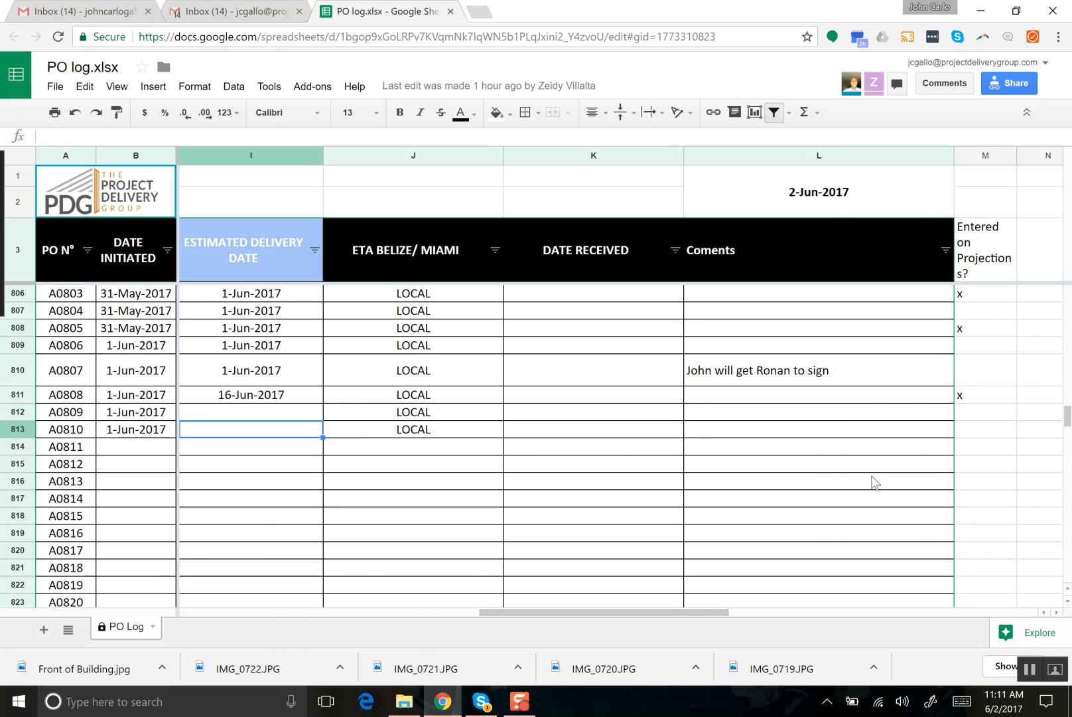
pyautogui.press('Left')
pyautogui.press('Left')
pyautogui.press('Left')
pyautogui.press('Left')
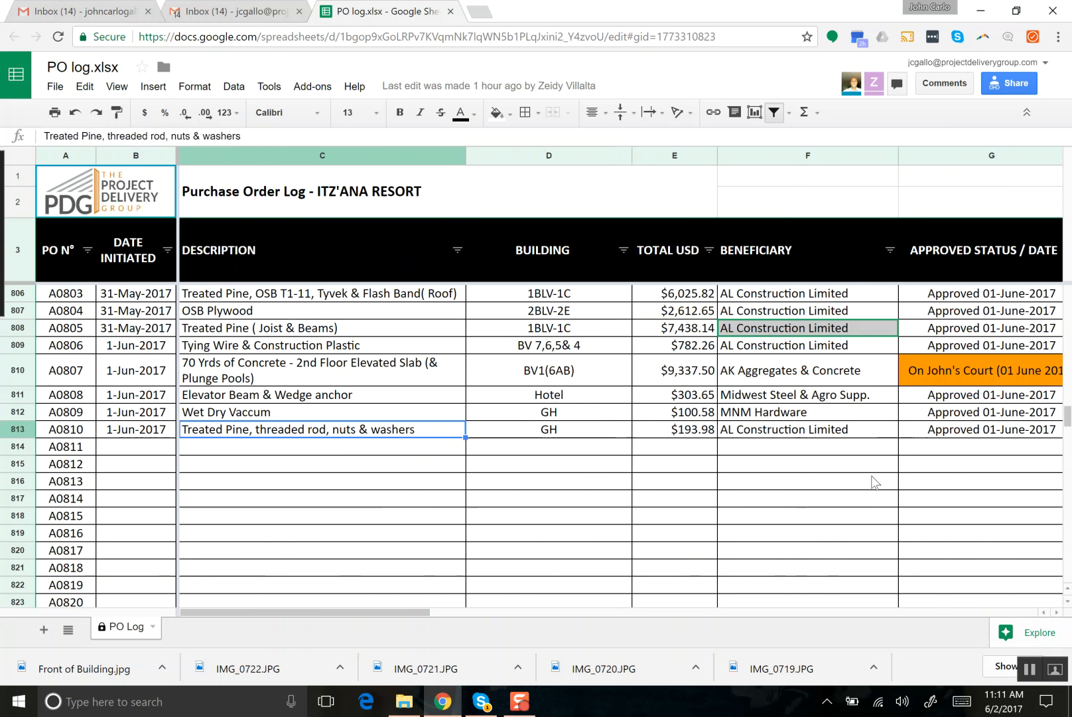
pyautogui.press('Right')
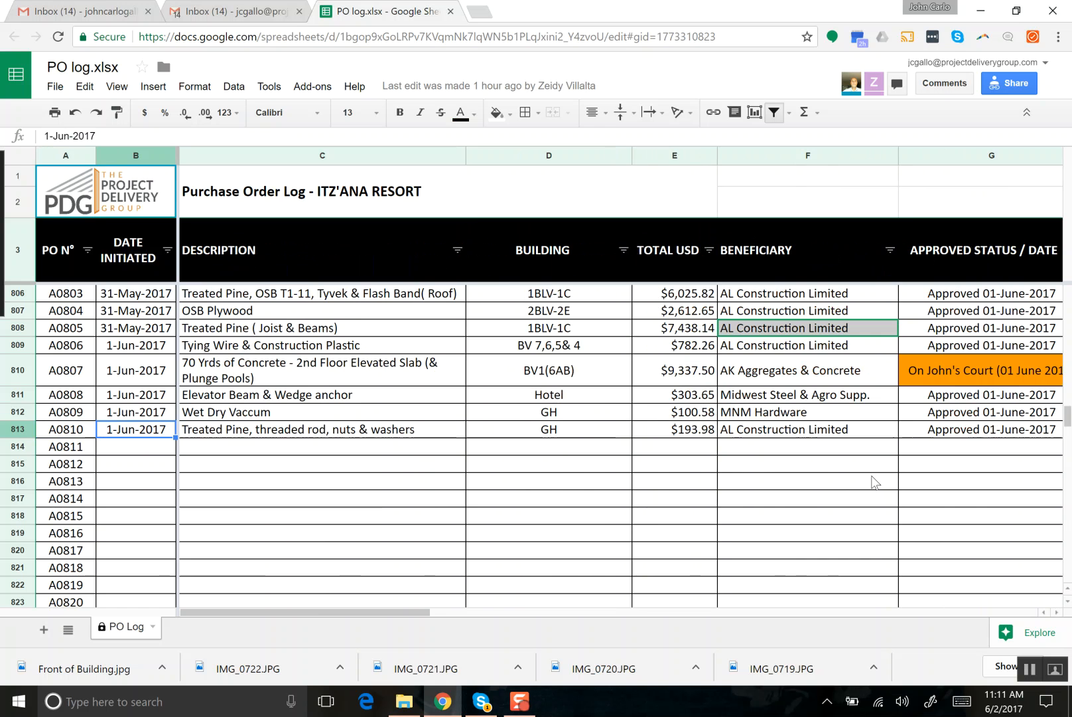
# Open the Projections V7 spreadsheet from the project's C.3 - Finance > 04 - Projections folder and view its Gain Loss Summary.
pyautogui.click(404, 702)
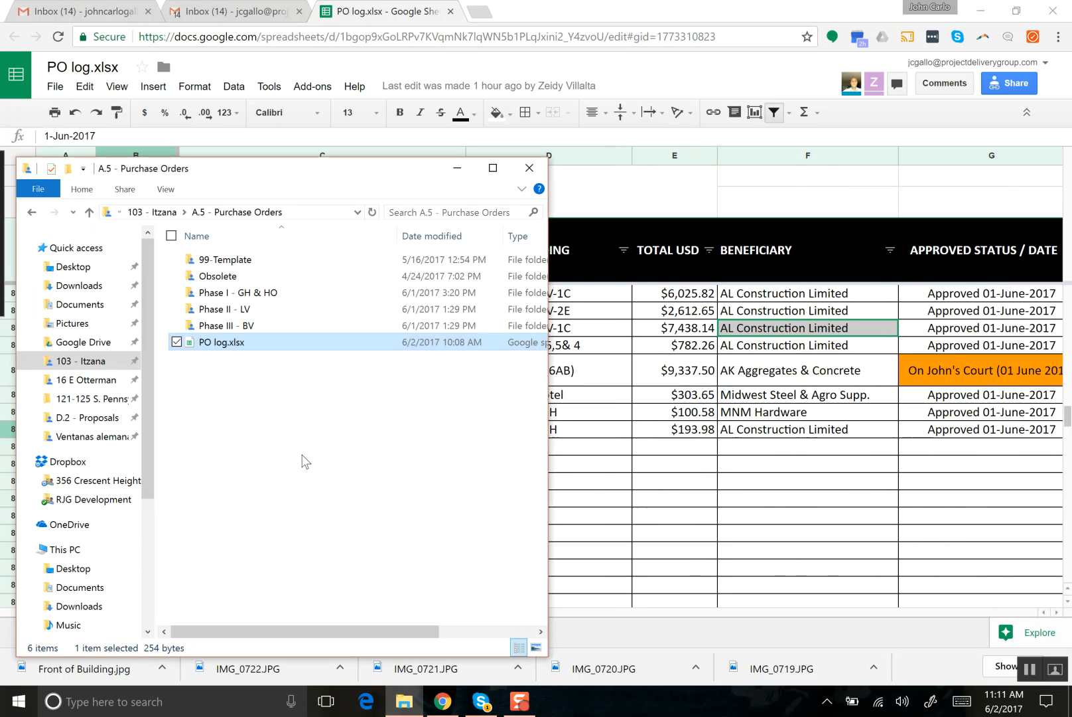
pyautogui.click(31, 212)
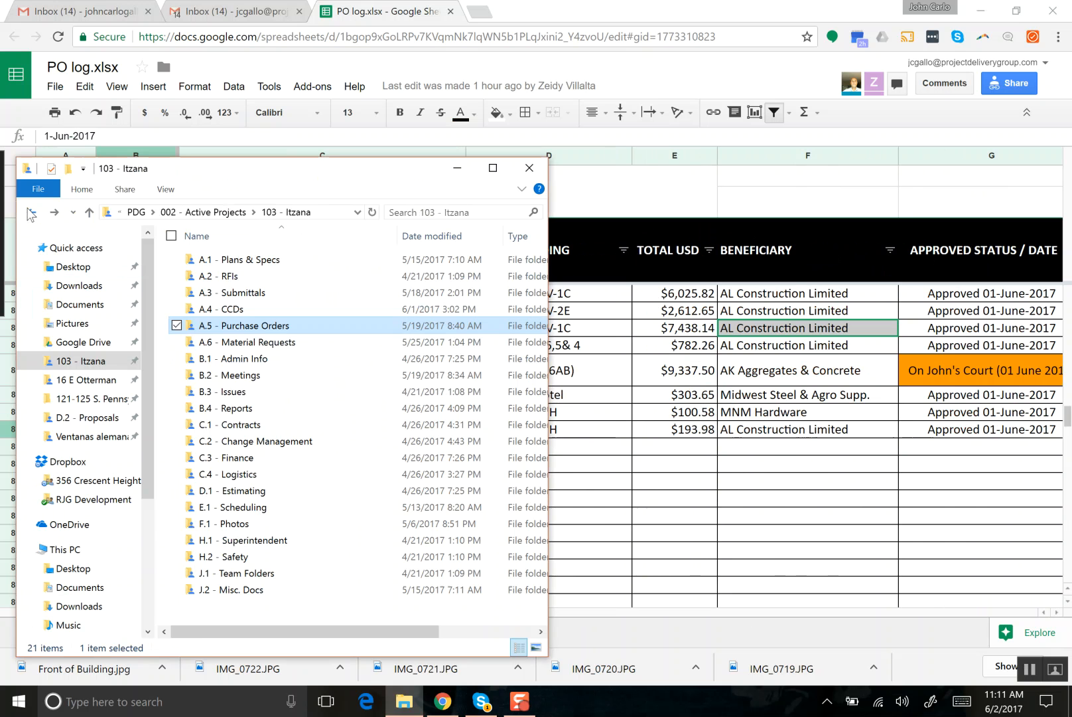
pyautogui.doubleClick(256, 457)
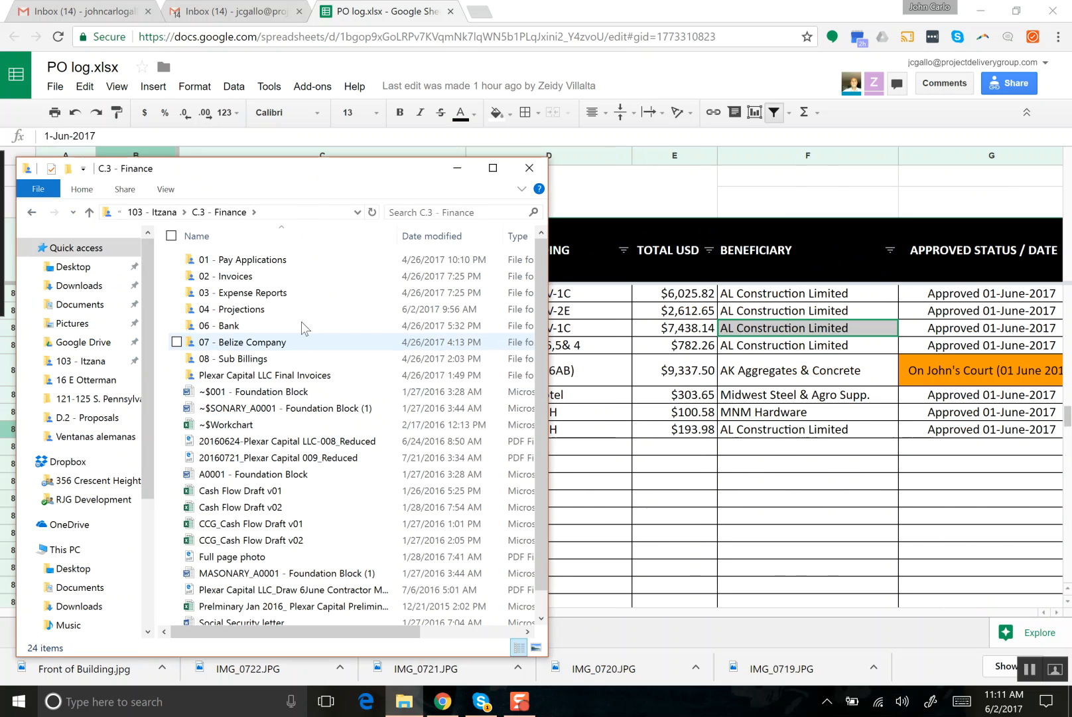
pyautogui.doubleClick(285, 309)
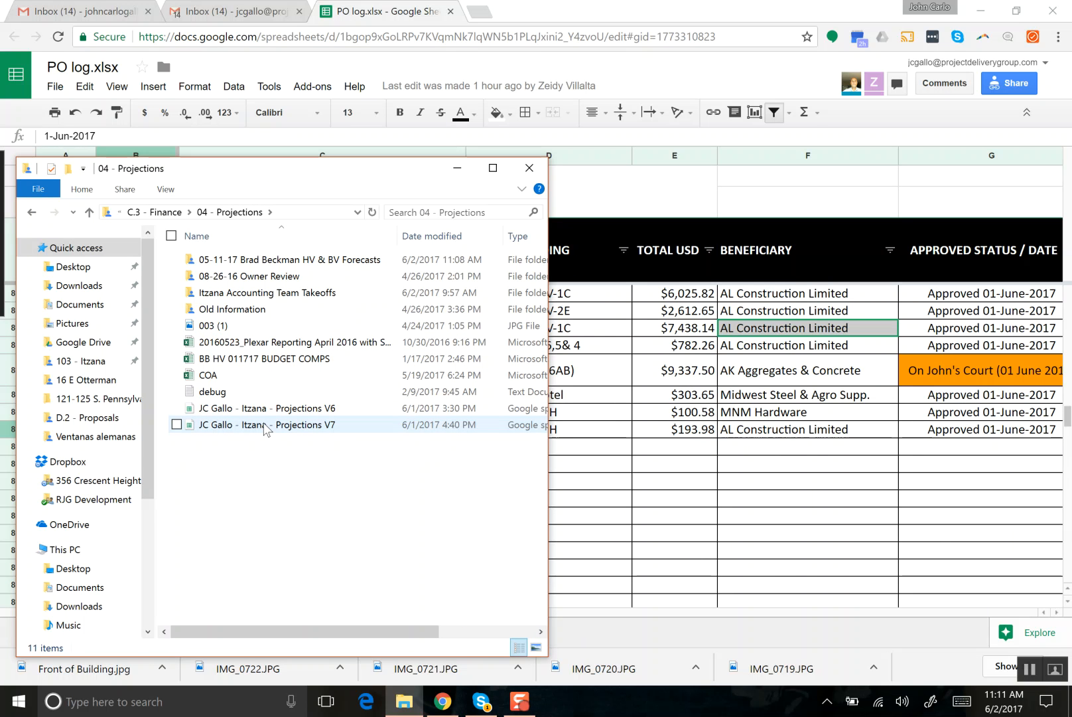
pyautogui.doubleClick(266, 426)
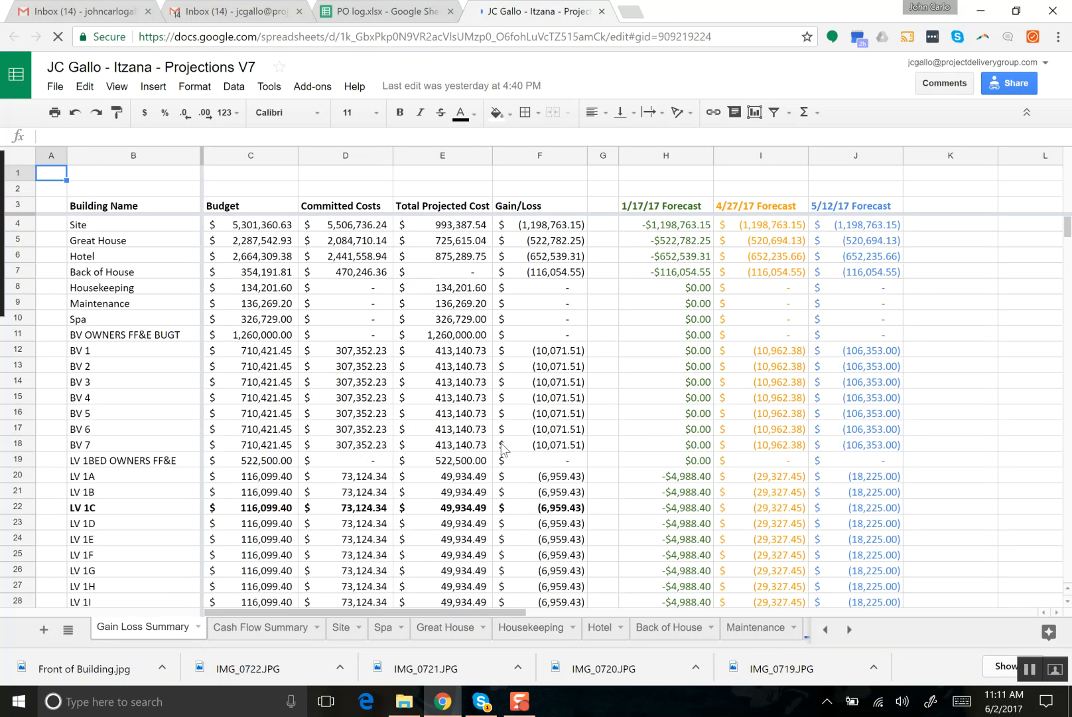
pyautogui.scroll(-1, 502, 450)
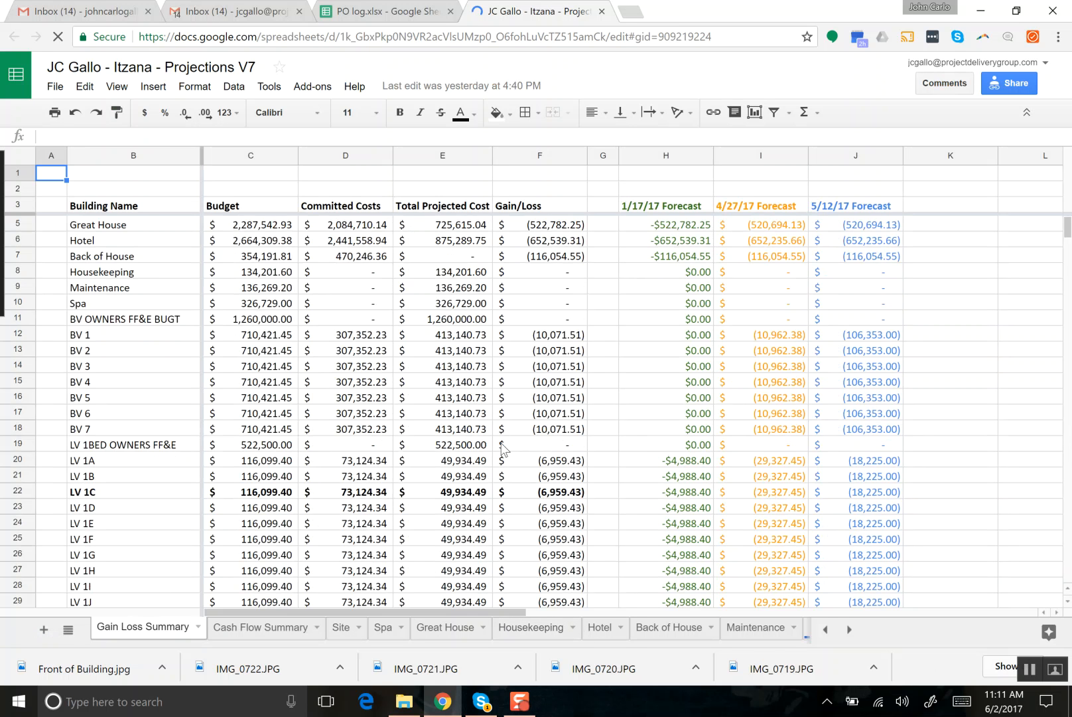
pyautogui.scroll(-1, 504, 448)
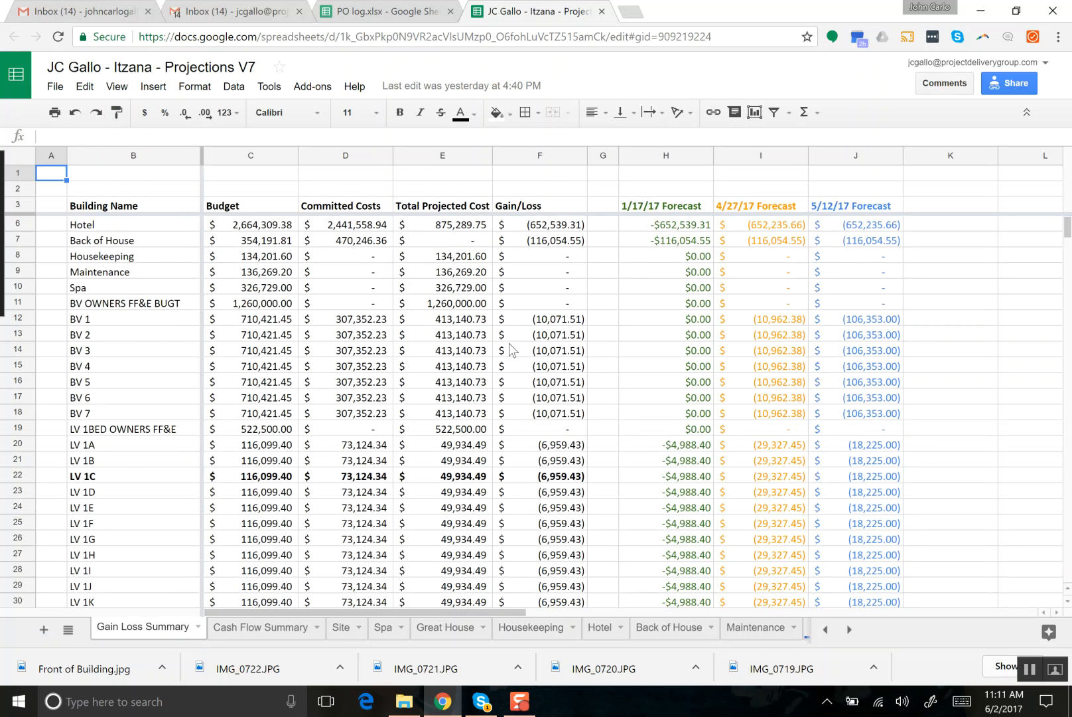
pyautogui.scroll(2, 507, 349)
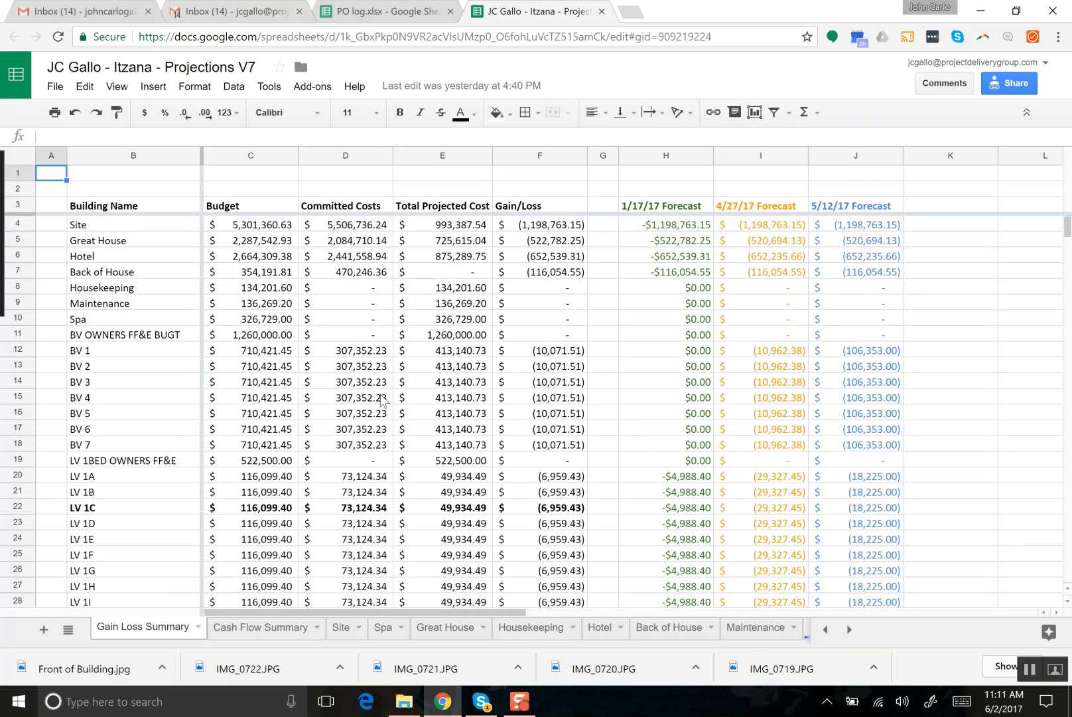
# Return to the PO log and check row 813's description, building, total USD and beneficiary.
pyautogui.moveTo(446, 696)
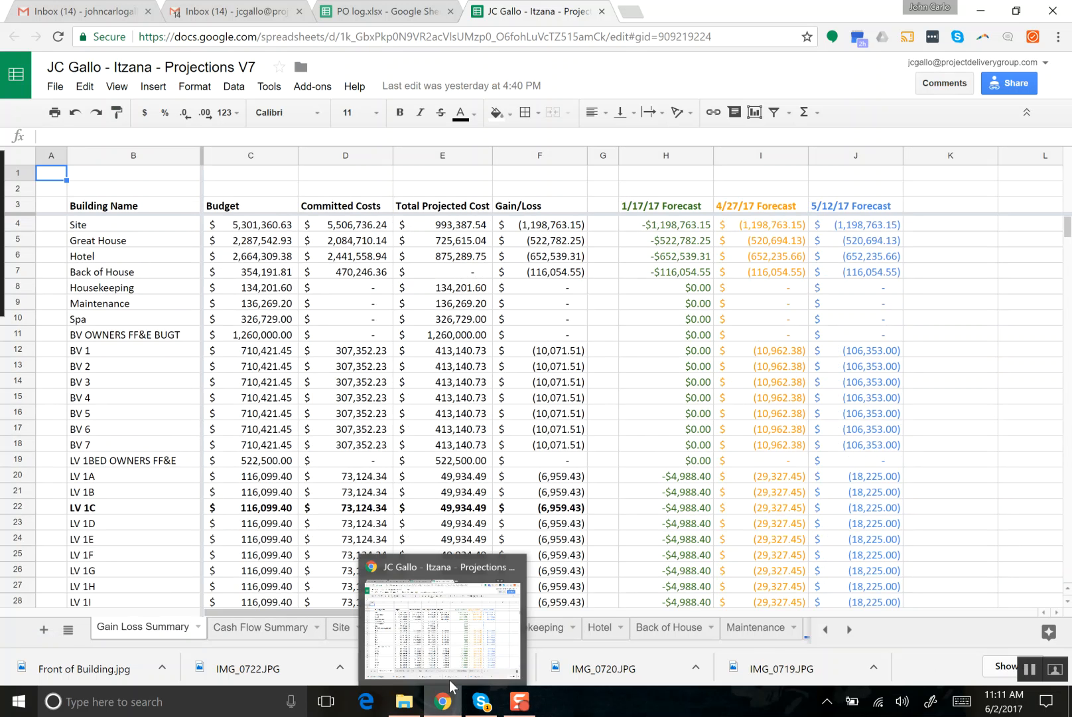
pyautogui.click(393, 7)
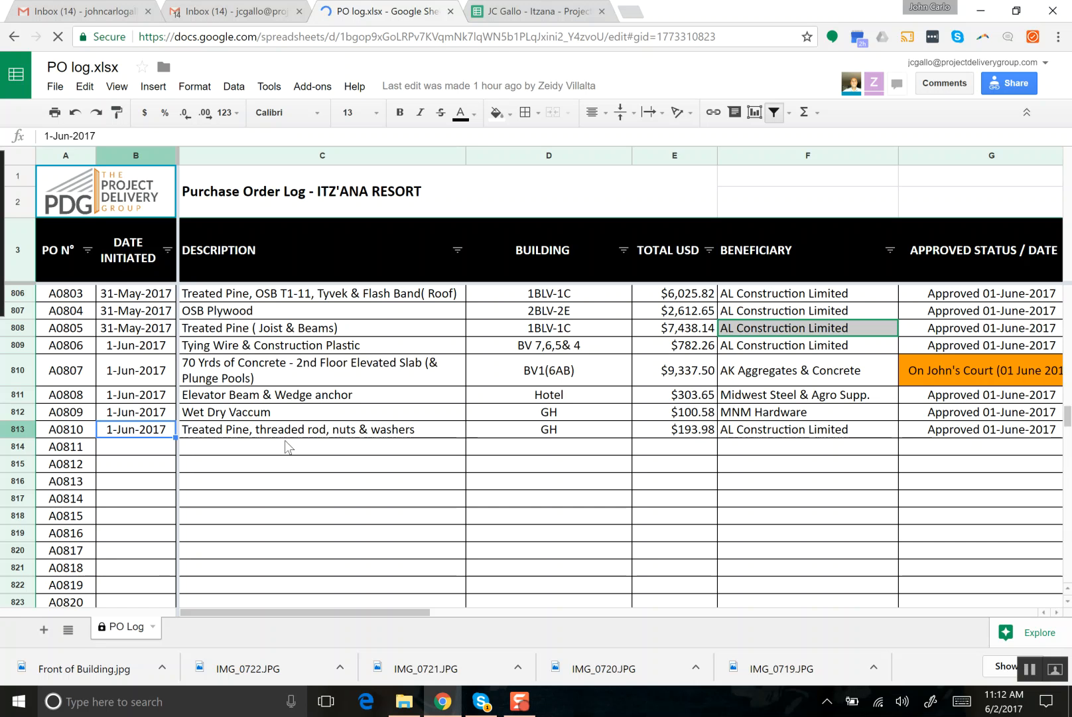
pyautogui.press('Right')
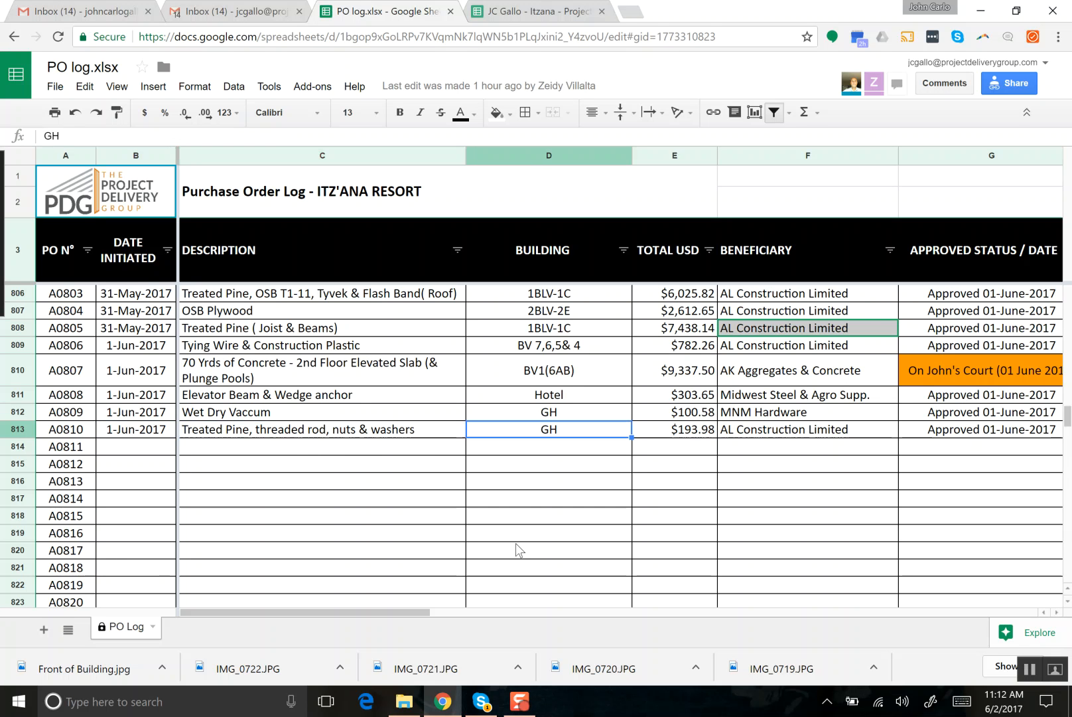
pyautogui.press('Left')
pyautogui.press('Right')
pyautogui.press('Right')
pyautogui.press('Right')
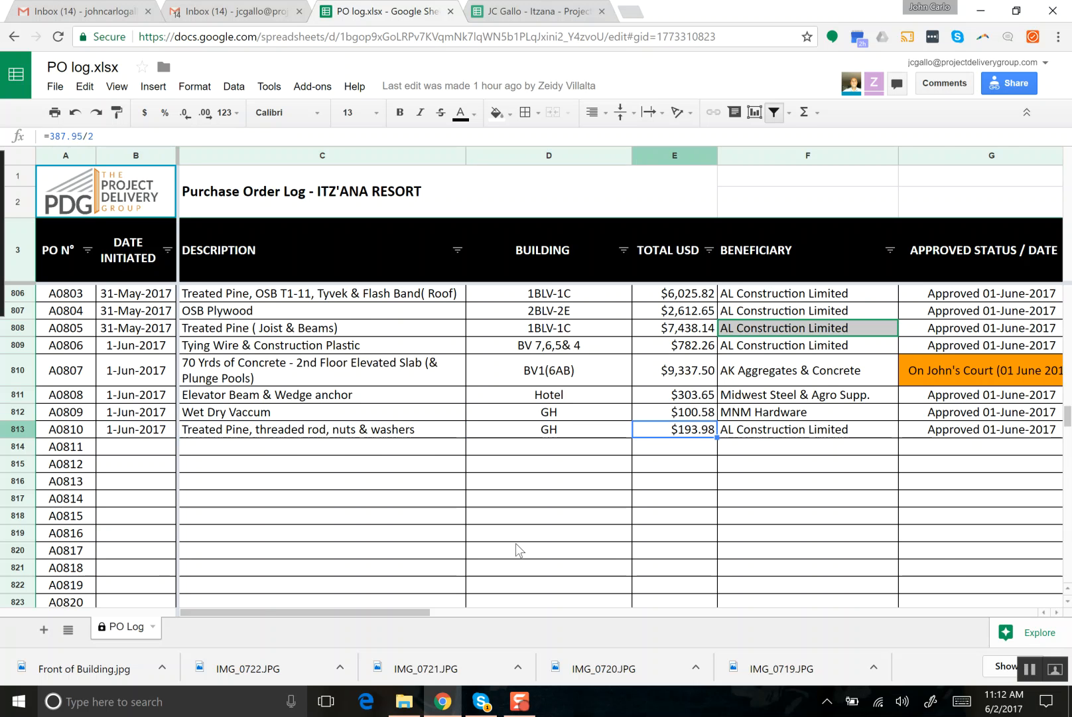
pyautogui.press('Right')
pyautogui.press('Right')
pyautogui.press('Left')
pyautogui.press('Left')
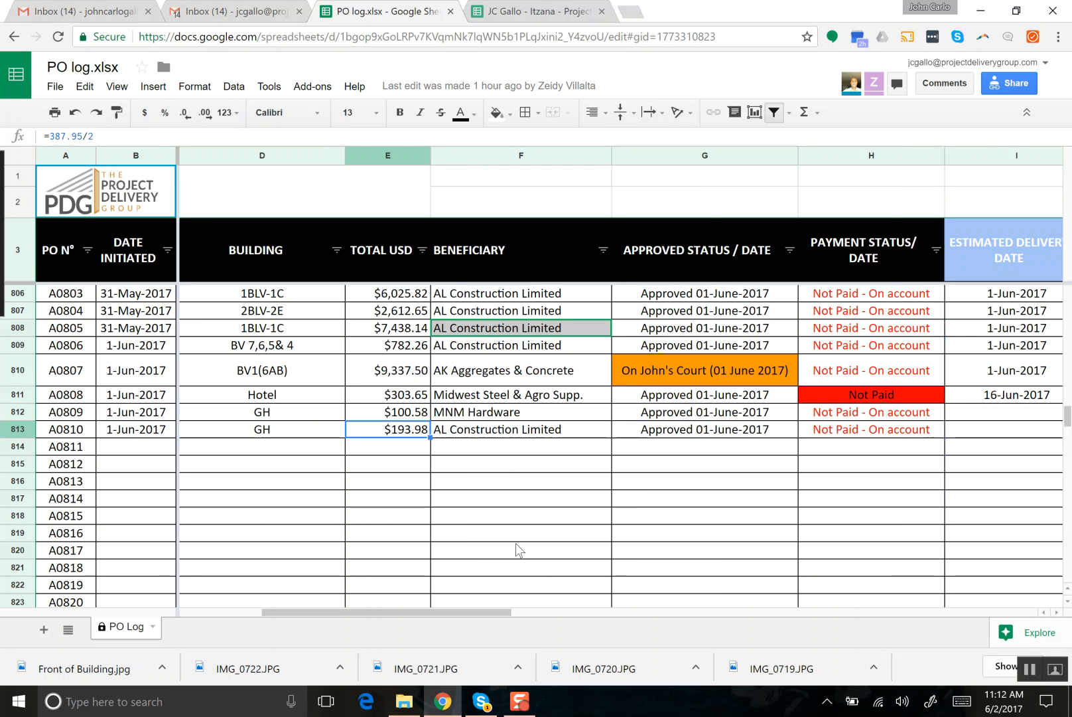
pyautogui.press('Right')
pyautogui.press('Left')
pyautogui.press('Left')
pyautogui.press('Left')
pyautogui.press('Left')
pyautogui.press('Left')
pyautogui.press('Right')
pyautogui.press('Right')
pyautogui.press('Right')
pyautogui.press('Right')
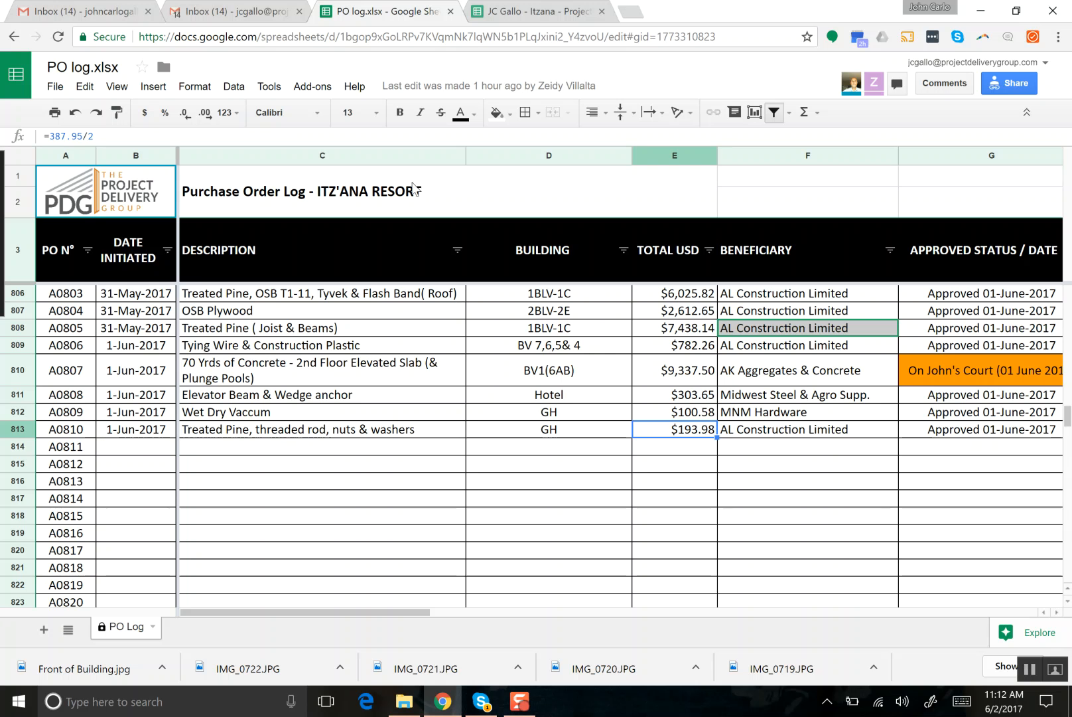
# Open the Great House sheet of the Projections V7 spreadsheet and compare it with row 813 of the PO log.
pyautogui.click(539, 15)
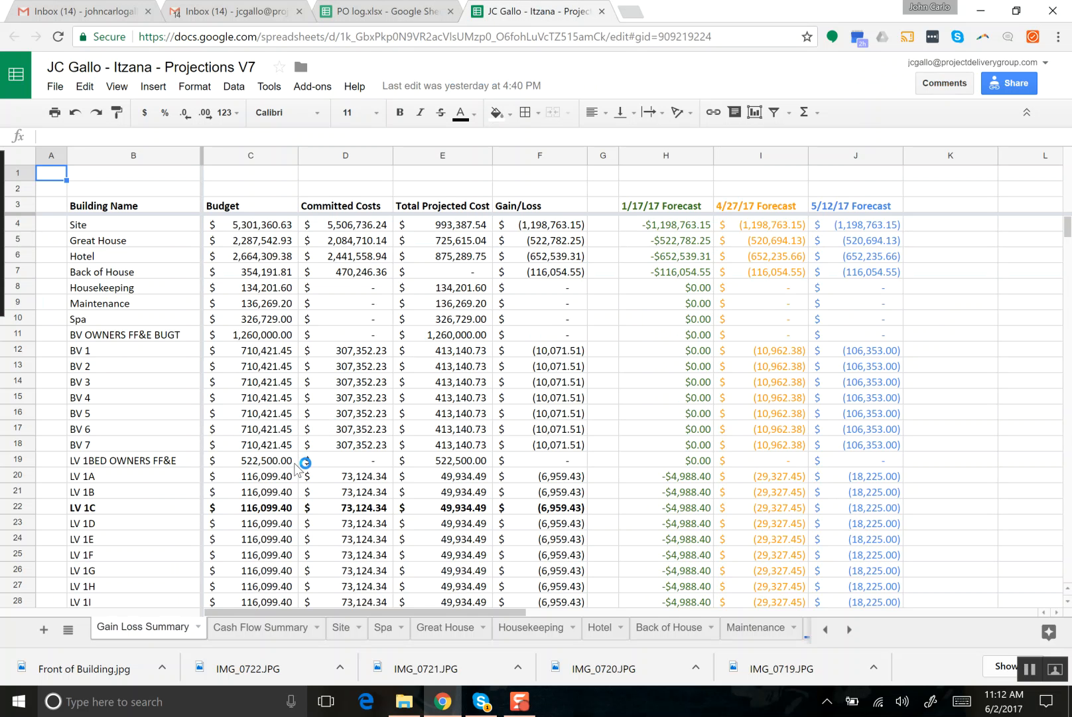
pyautogui.scroll(-3, 296, 469)
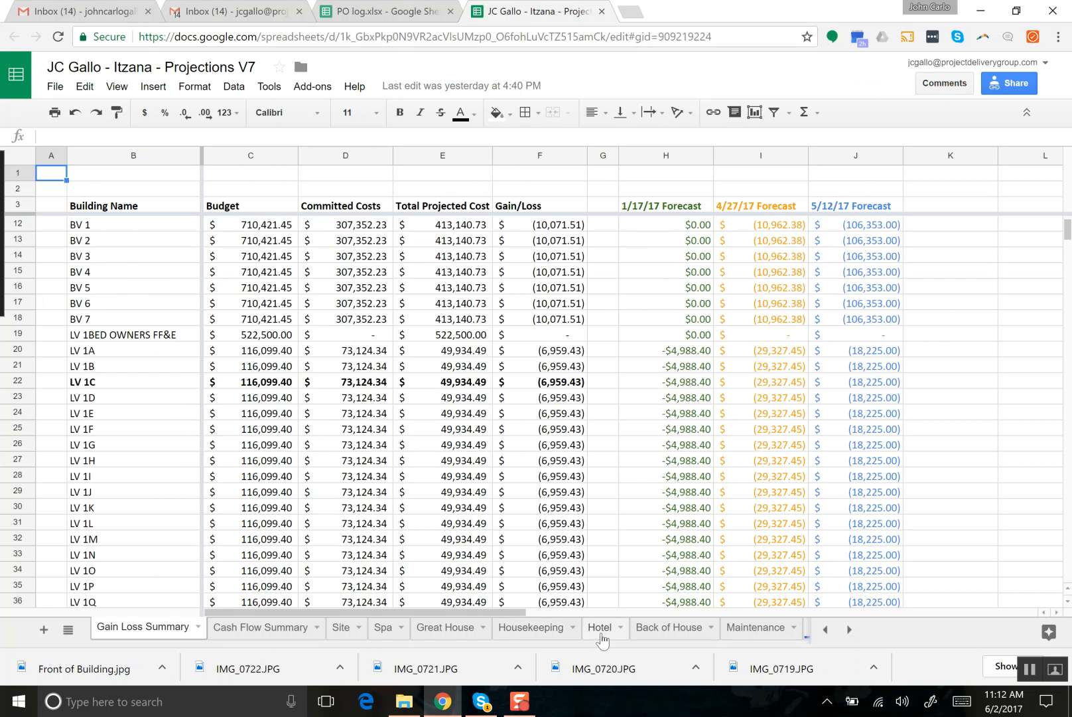
pyautogui.click(447, 627)
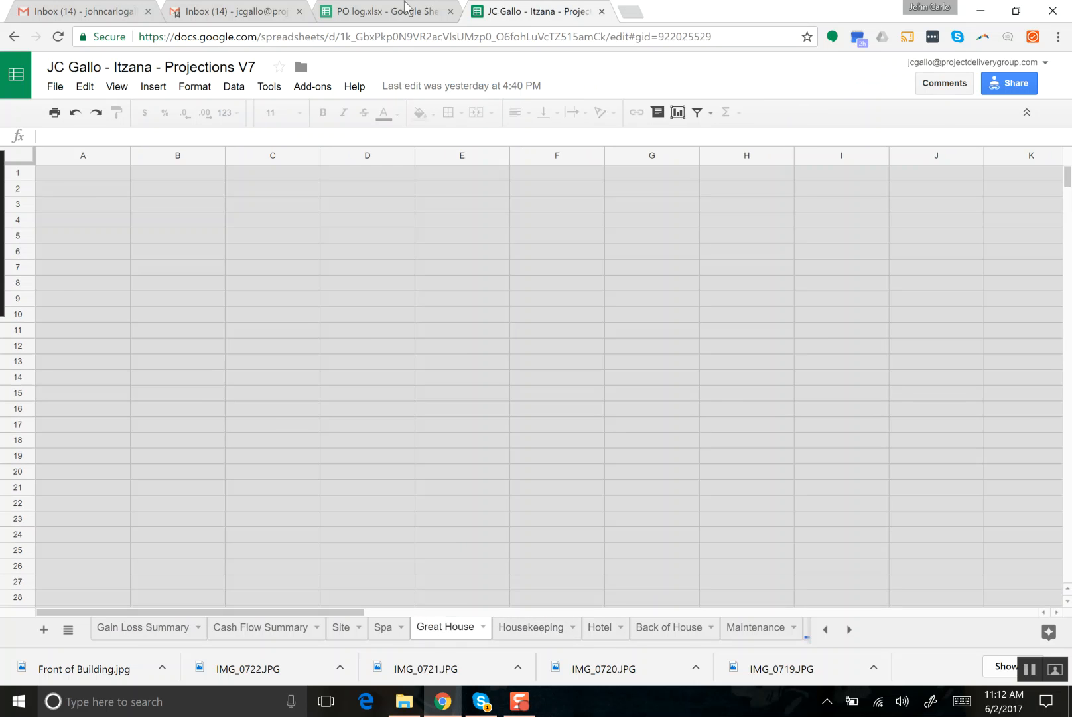
pyautogui.click(374, 4)
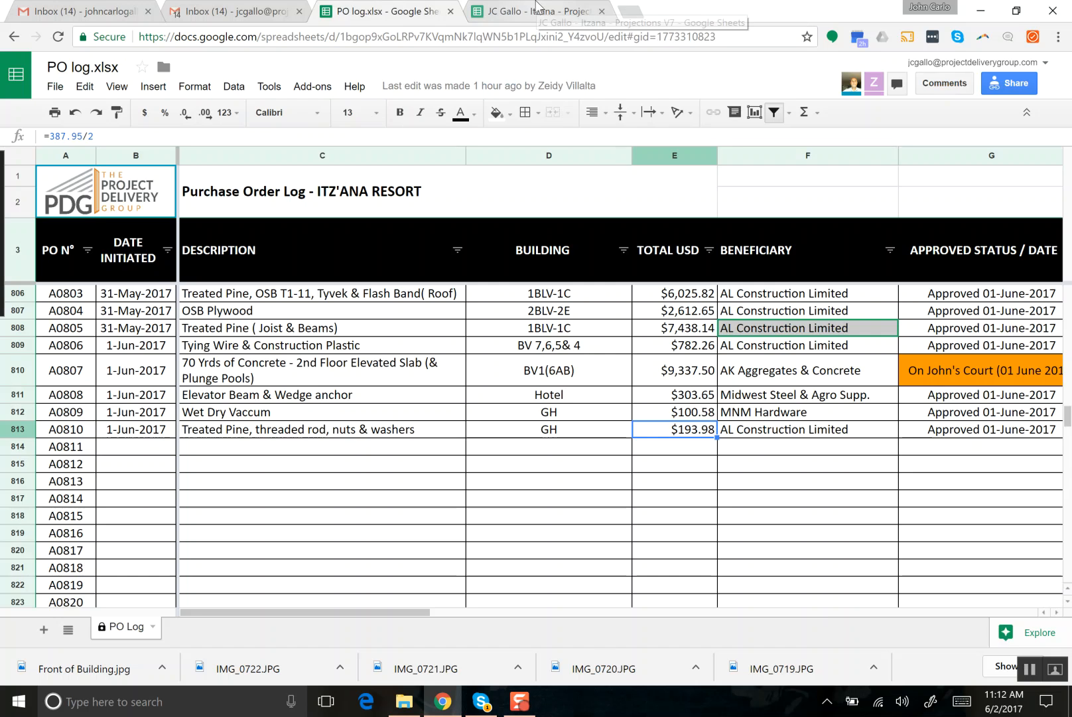
pyautogui.click(536, 5)
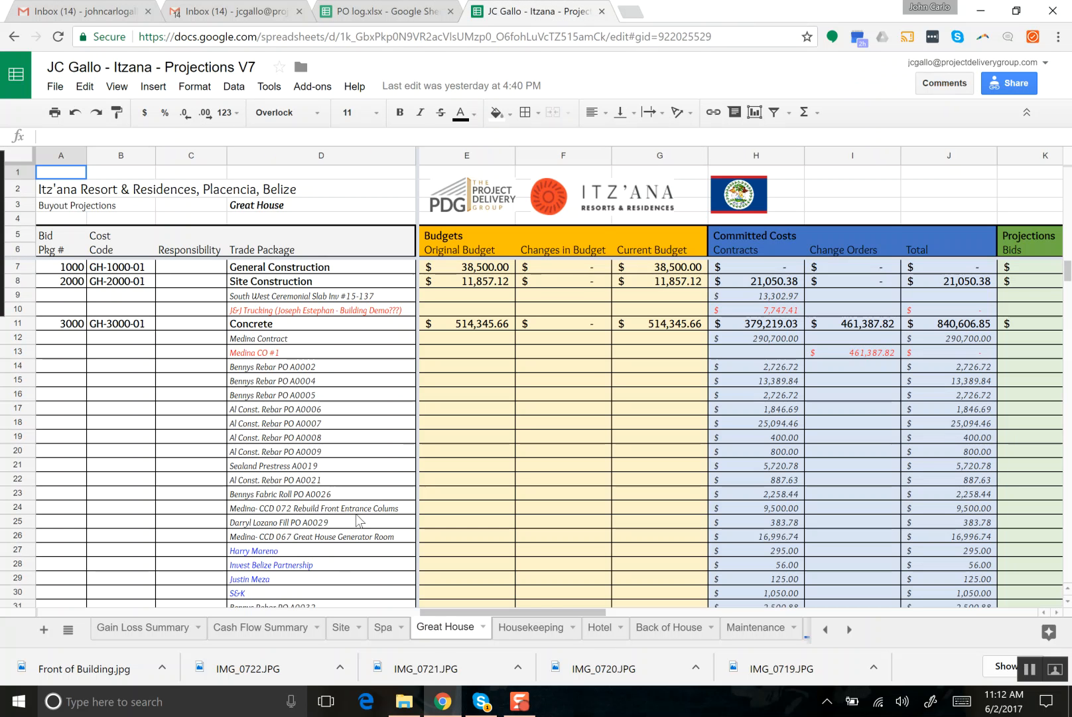
pyautogui.click(376, 10)
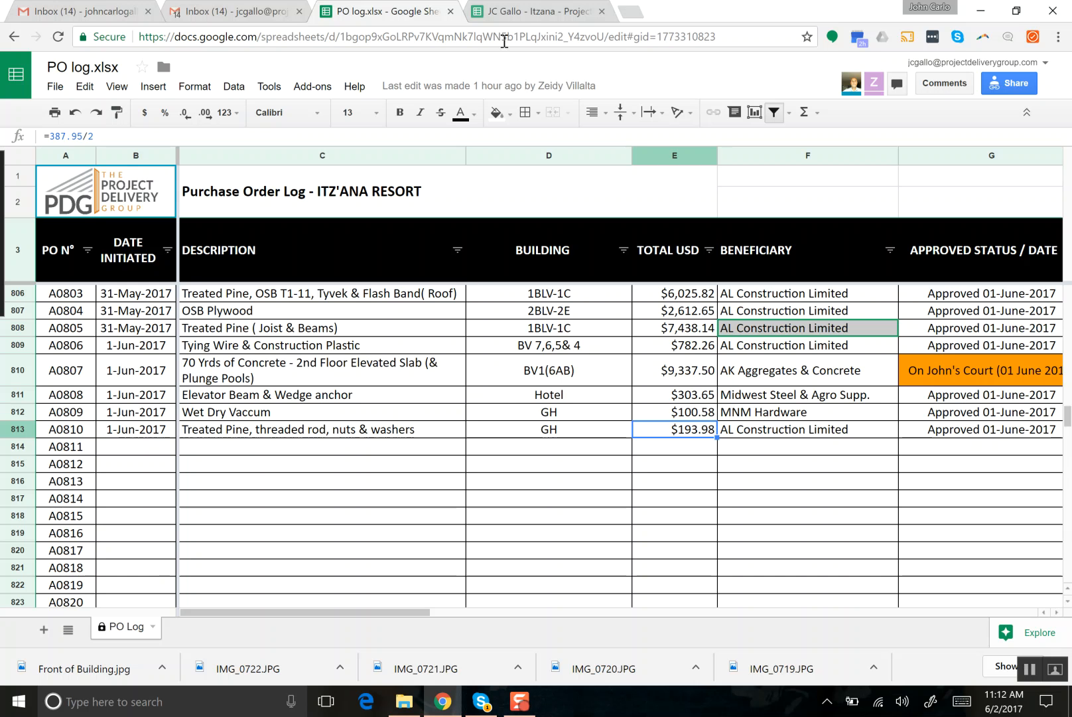
pyautogui.click(528, 12)
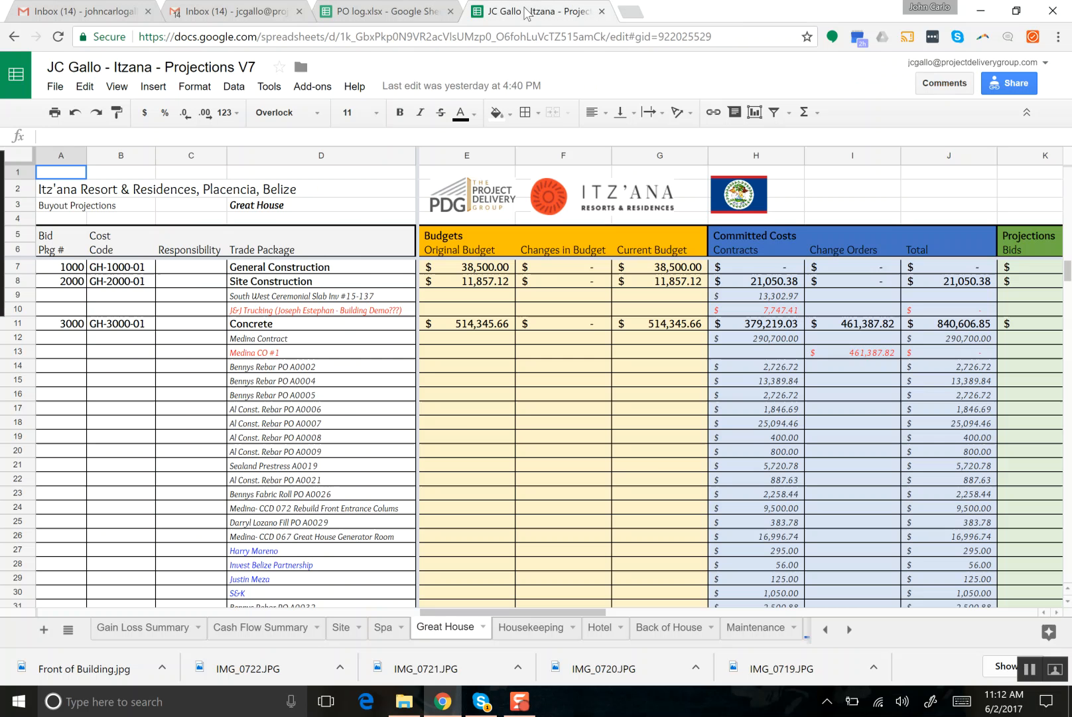
# Insert a blank row above Decks - From Estimate in the Great House sheet's Rough Carpentry section.
pyautogui.scroll(-8, 325, 373)
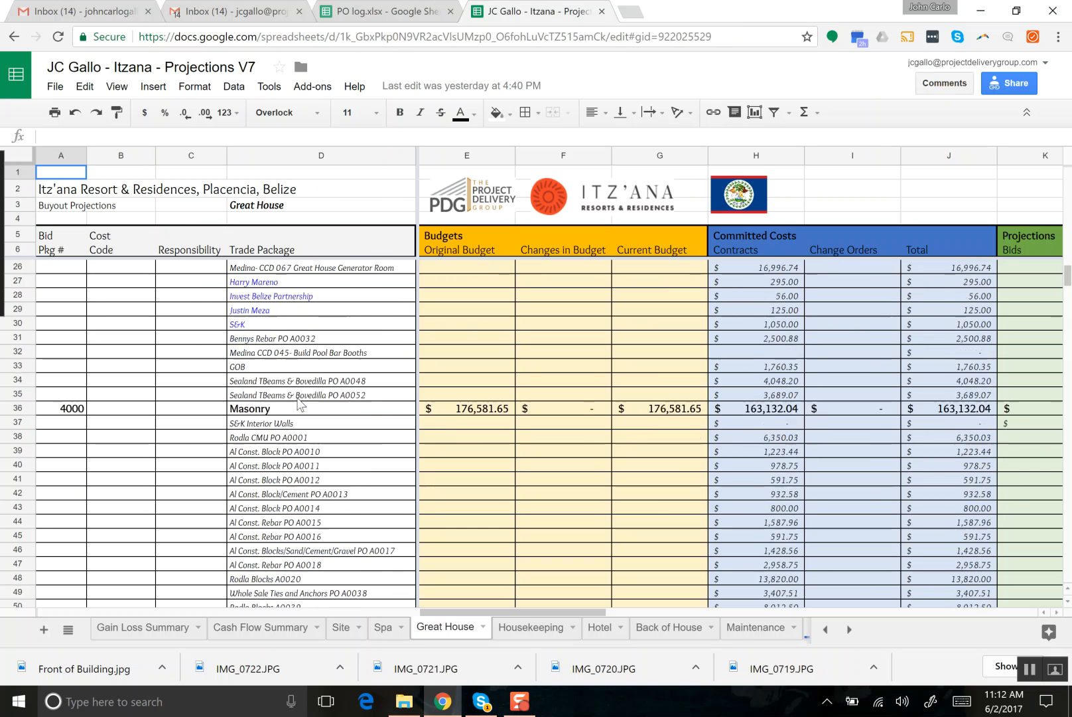
pyautogui.scroll(-8, 298, 402)
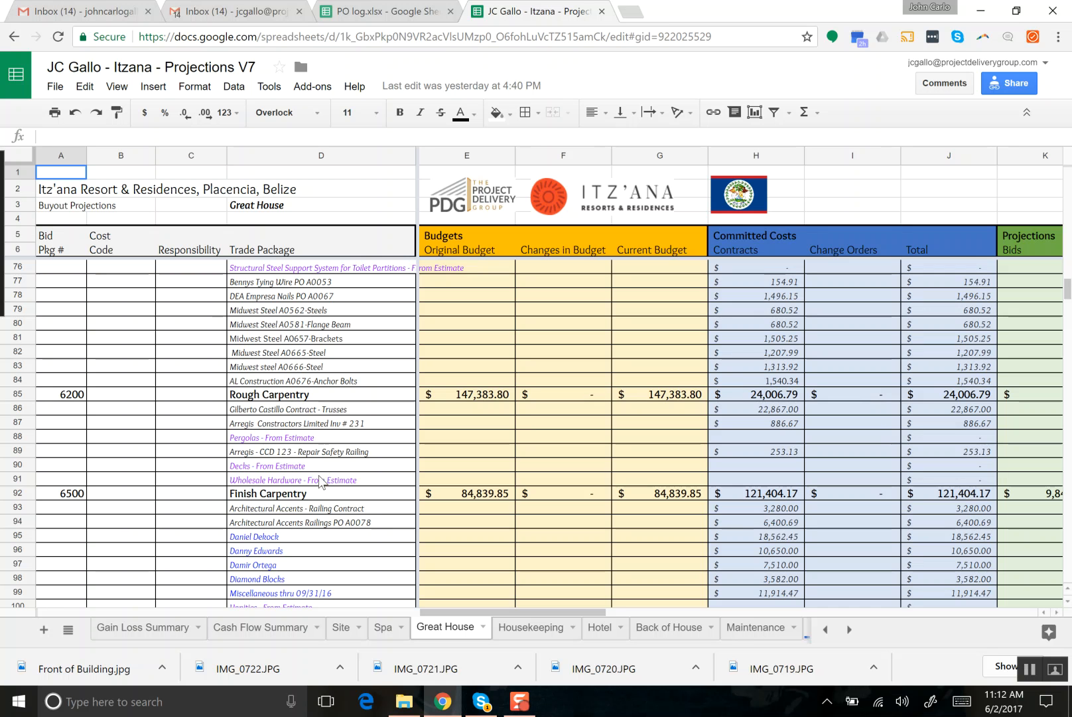
pyautogui.click(305, 467)
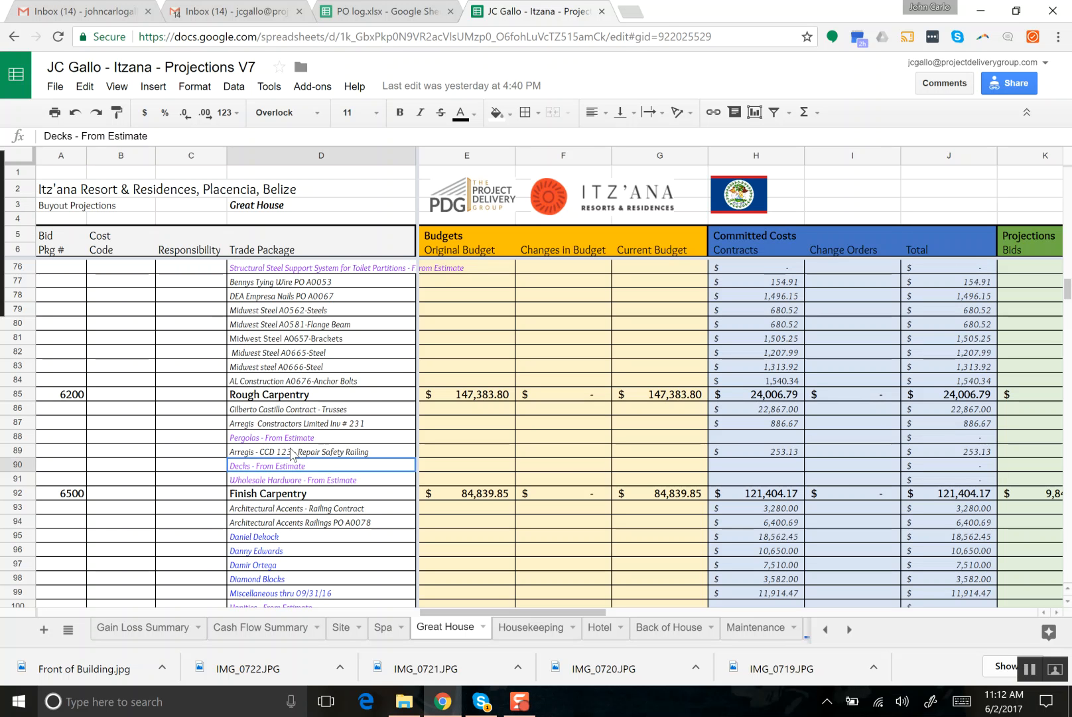
pyautogui.press('Up')
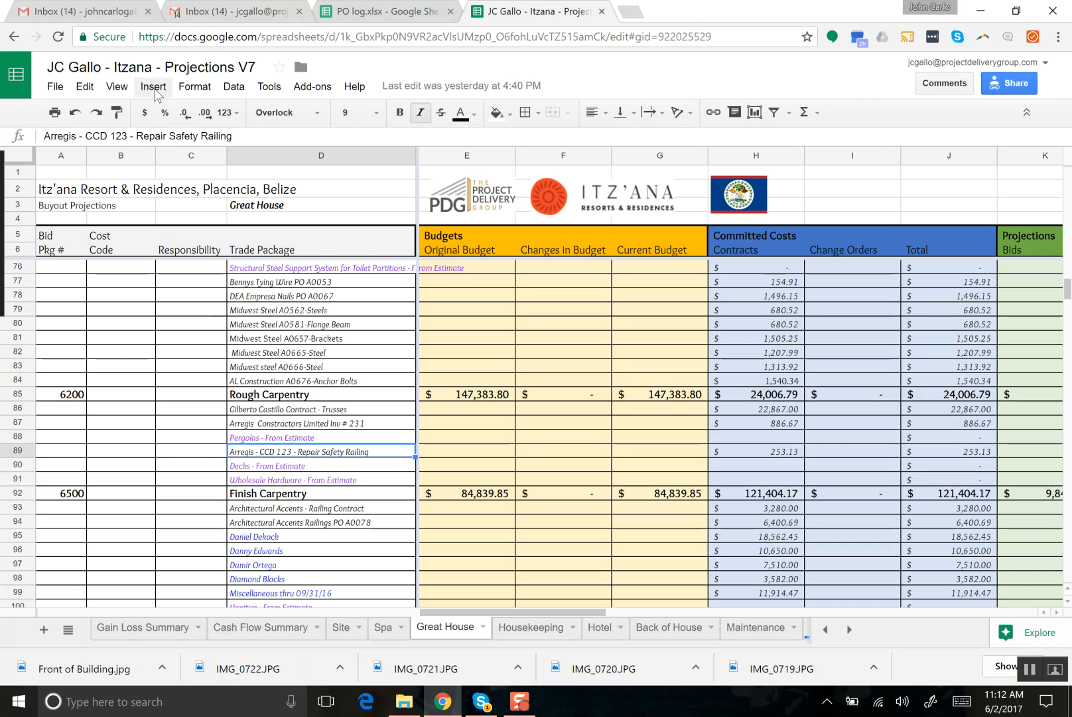
pyautogui.press('Down')
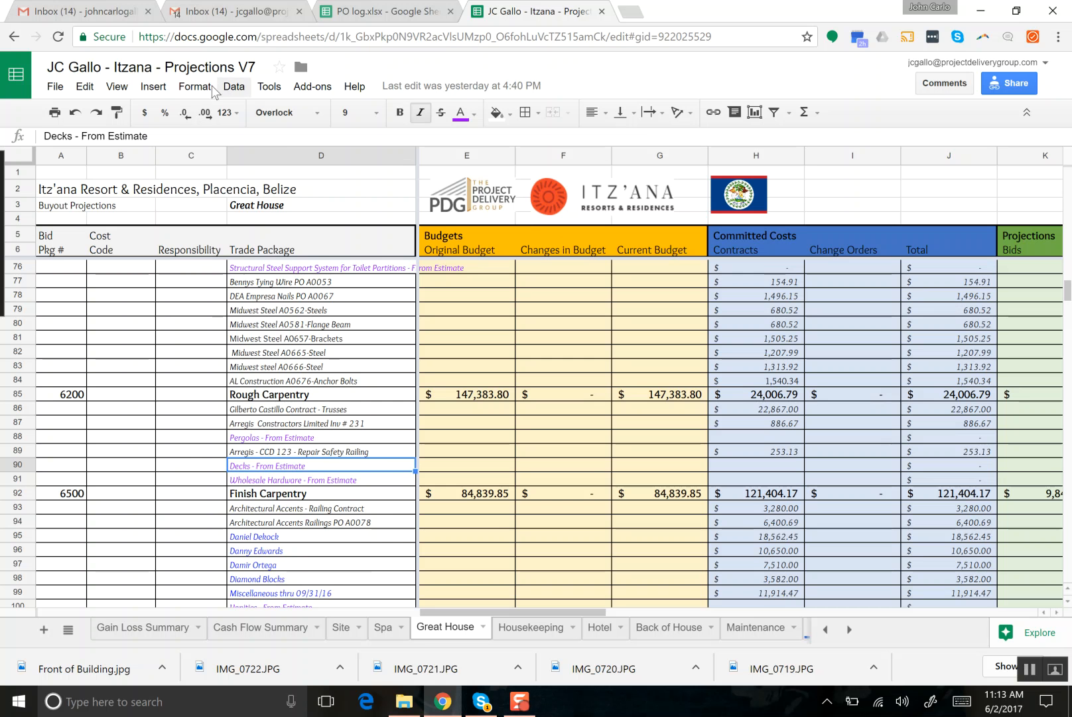
pyautogui.click(154, 88)
pyautogui.click(187, 125)
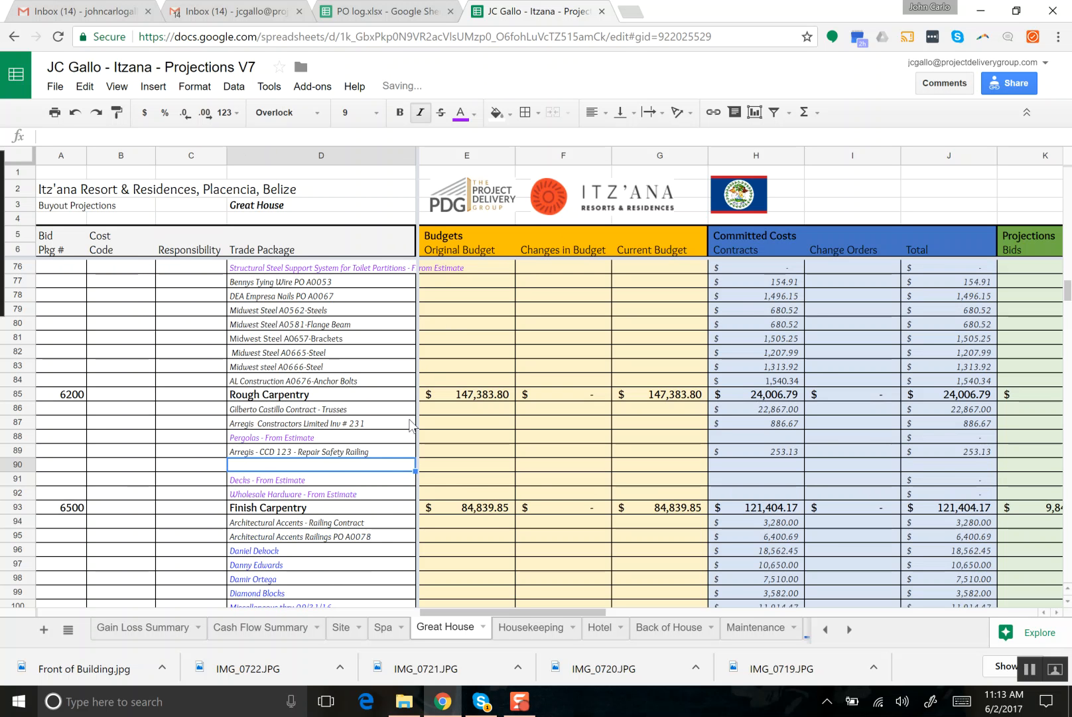
# Start the new row's Trade Package entry with AL Construction and the purchase order number from log row 813, separated by hyphens.
pyautogui.click(446, 8)
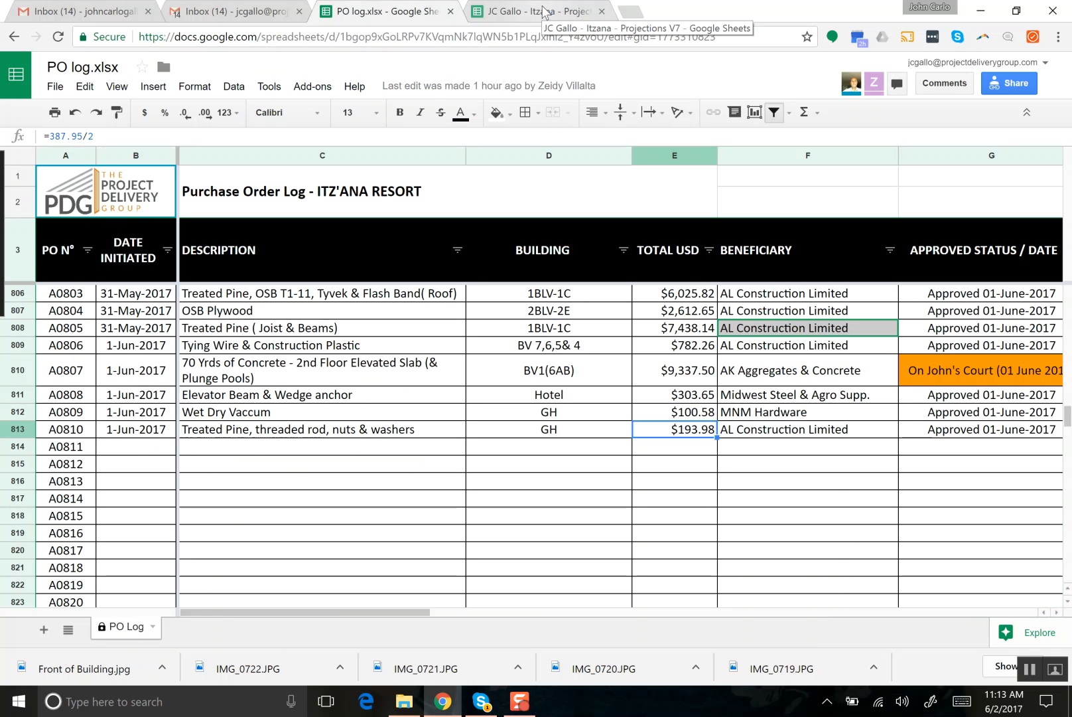
pyautogui.click(543, 12)
pyautogui.write('AL Construction')
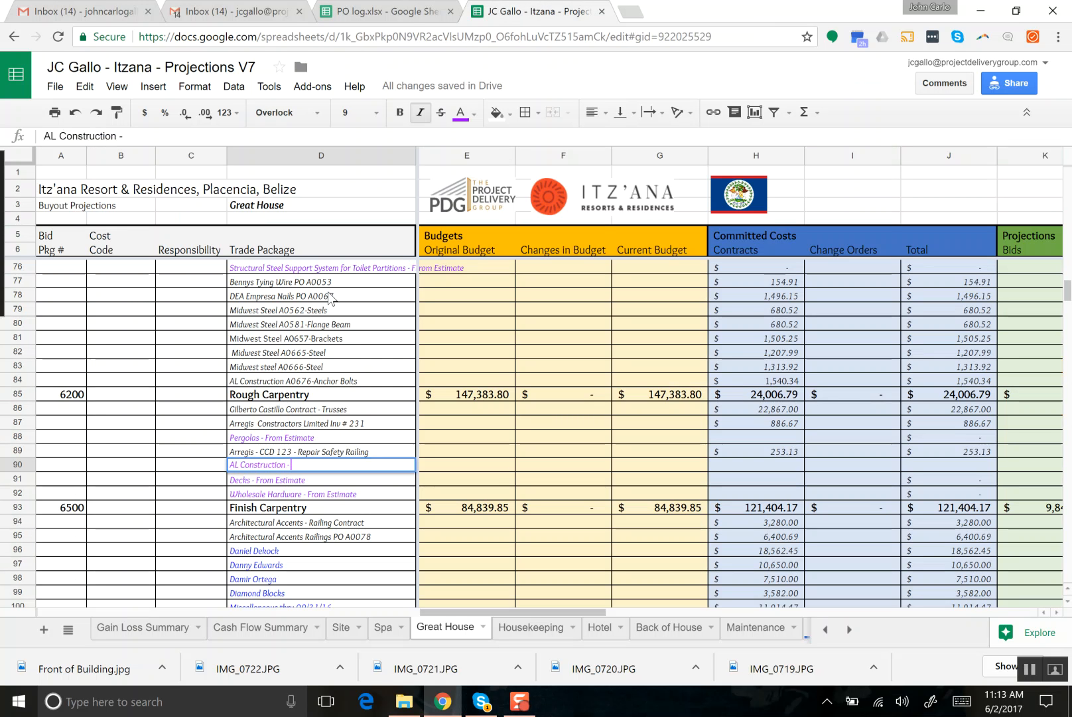
pyautogui.write(' - PO')
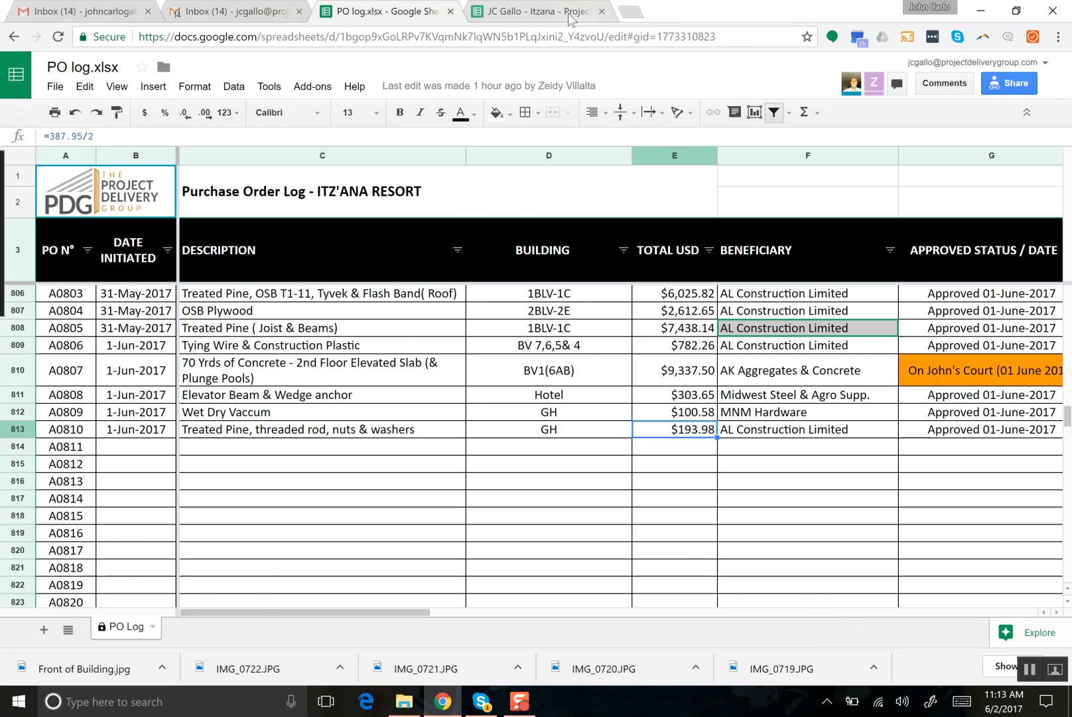
pyautogui.click(388, 11)
pyautogui.click(528, 6)
pyautogui.write('AL Construction - POA')
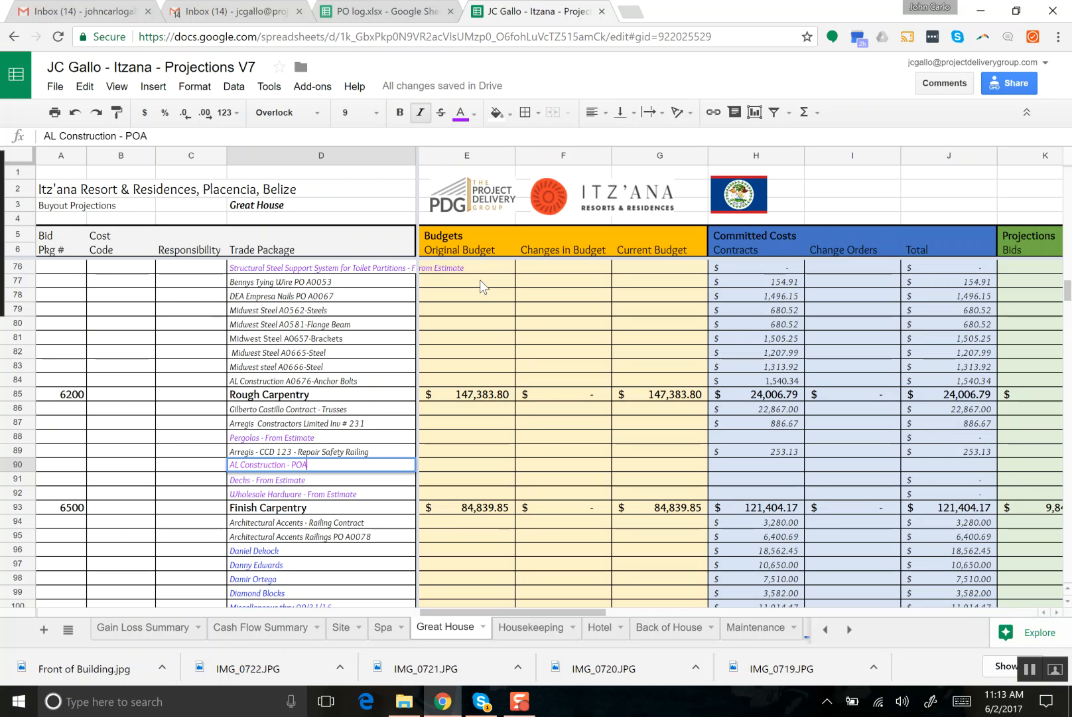
pyautogui.write('810 -')
# Complete the new row's Trade Package entry with the log's description, Treated Pine, Threaded Rod, Nuts & Washers.
pyautogui.click(351, 8)
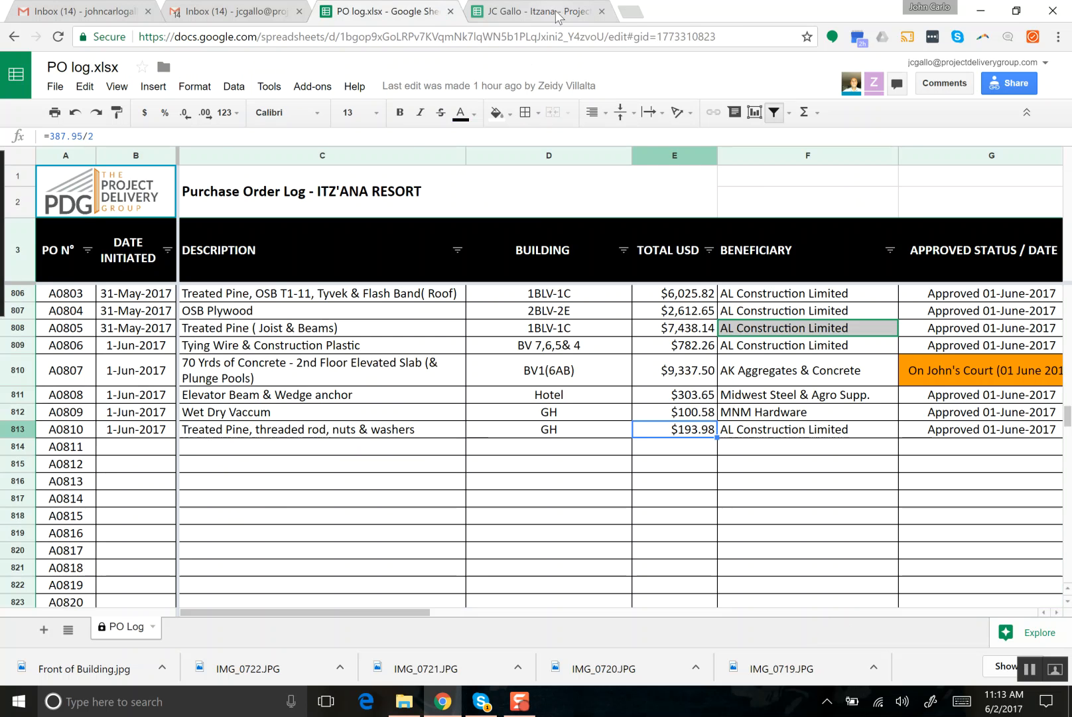
pyautogui.click(558, 13)
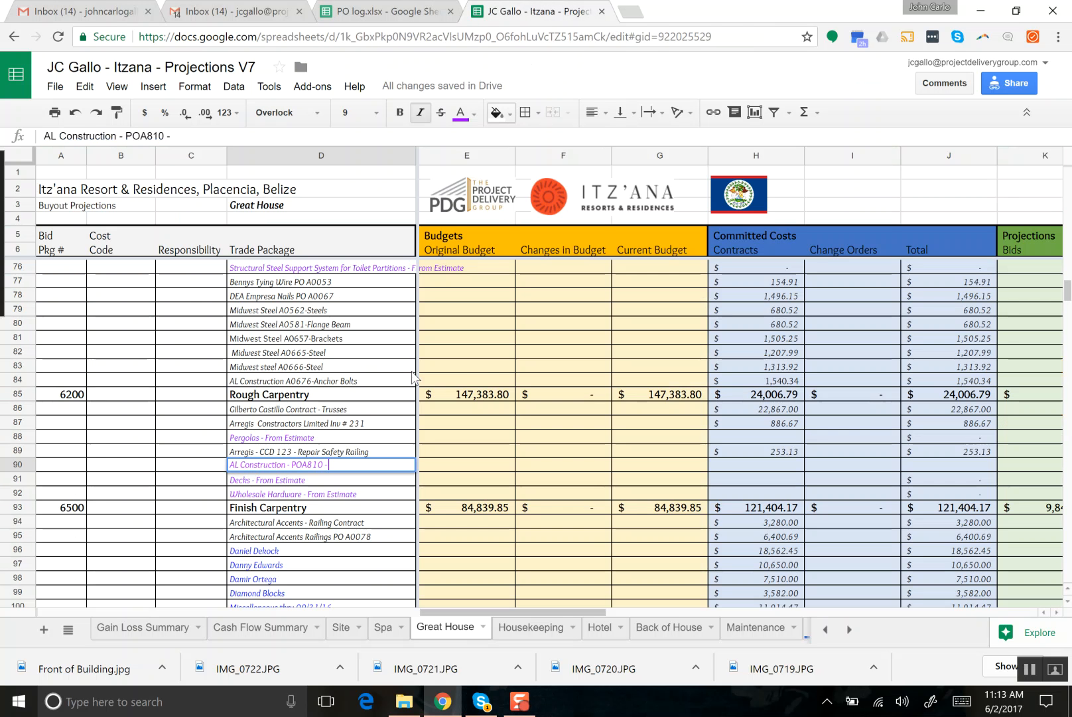
pyautogui.write('Treat')
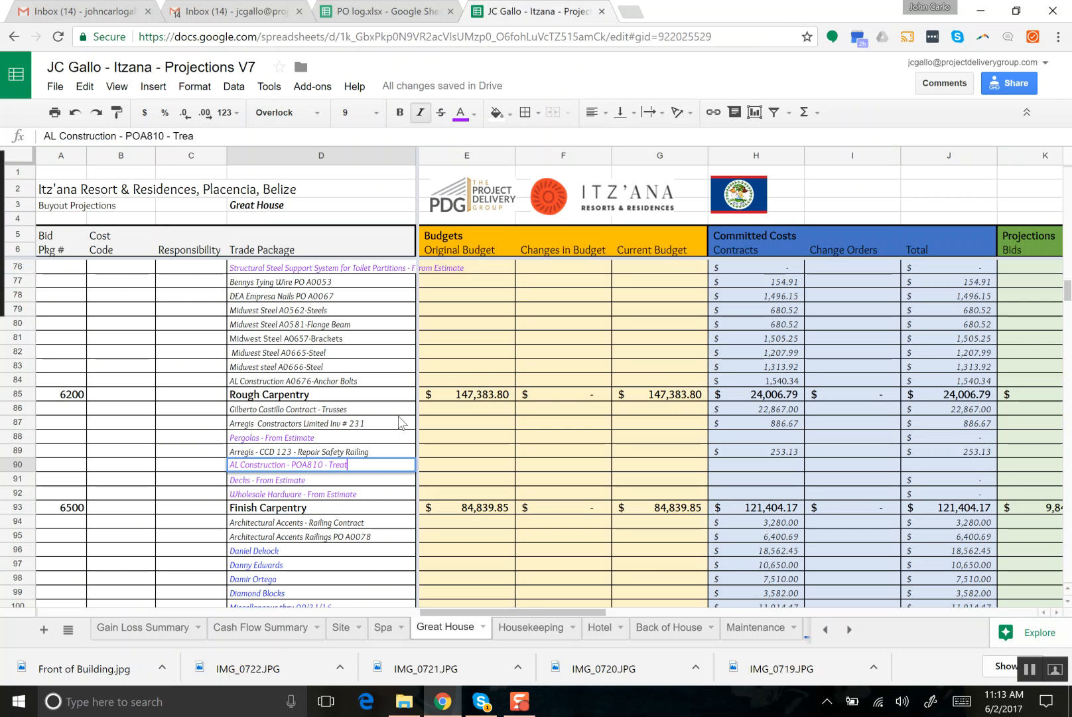
pyautogui.write('ed Pine, Thre')
pyautogui.write('aded Ro')
pyautogui.write('d, Not')
pyautogui.write('s')
pyautogui.press('BackSpace')
pyautogui.press('BackSpace')
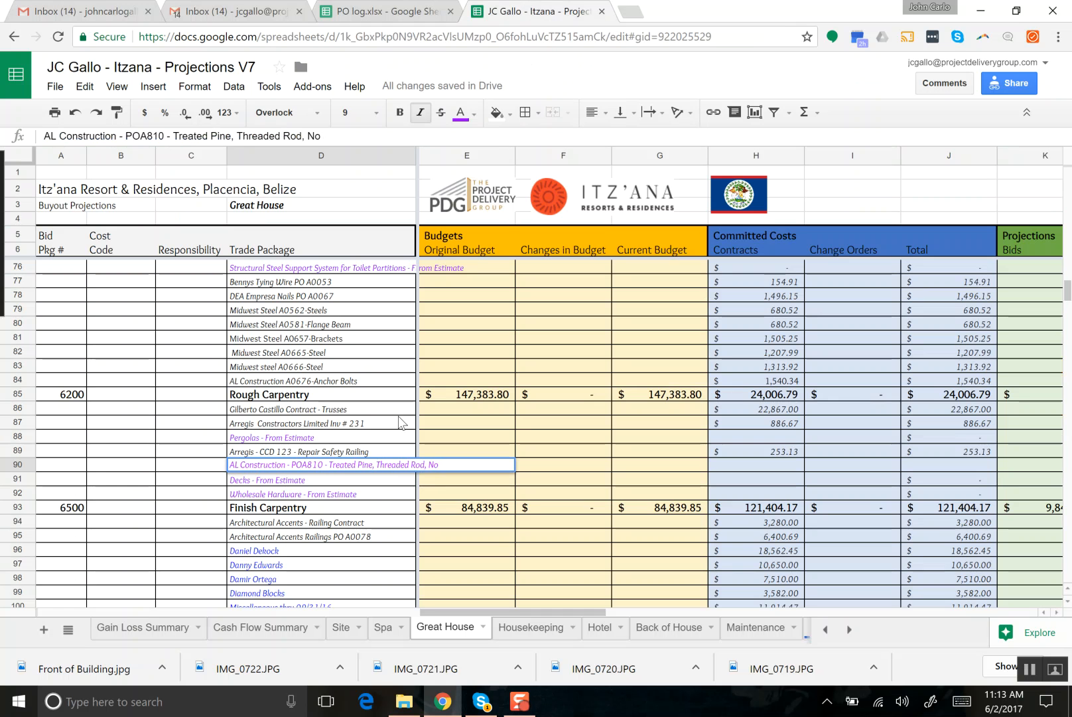
pyautogui.press('BackSpace')
pyautogui.write('uts & Washers')
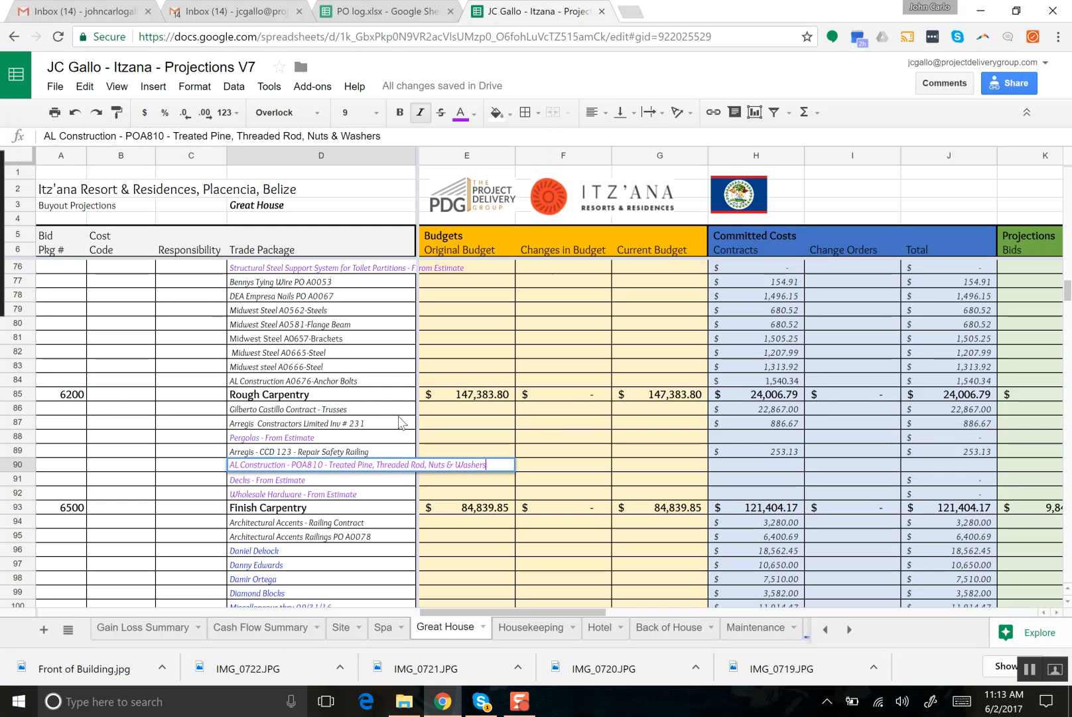
pyautogui.press('Return')
# Change the text colour of the new AL Construction entry to black.
pyautogui.press('Up')
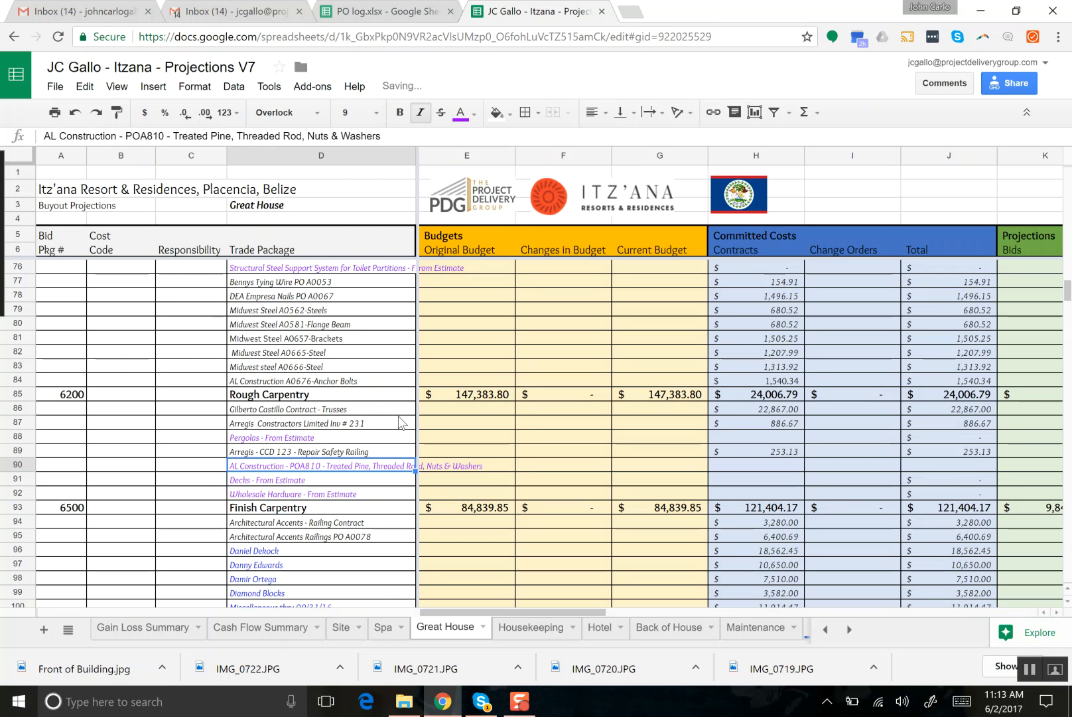
pyautogui.click(461, 113)
pyautogui.click(469, 162)
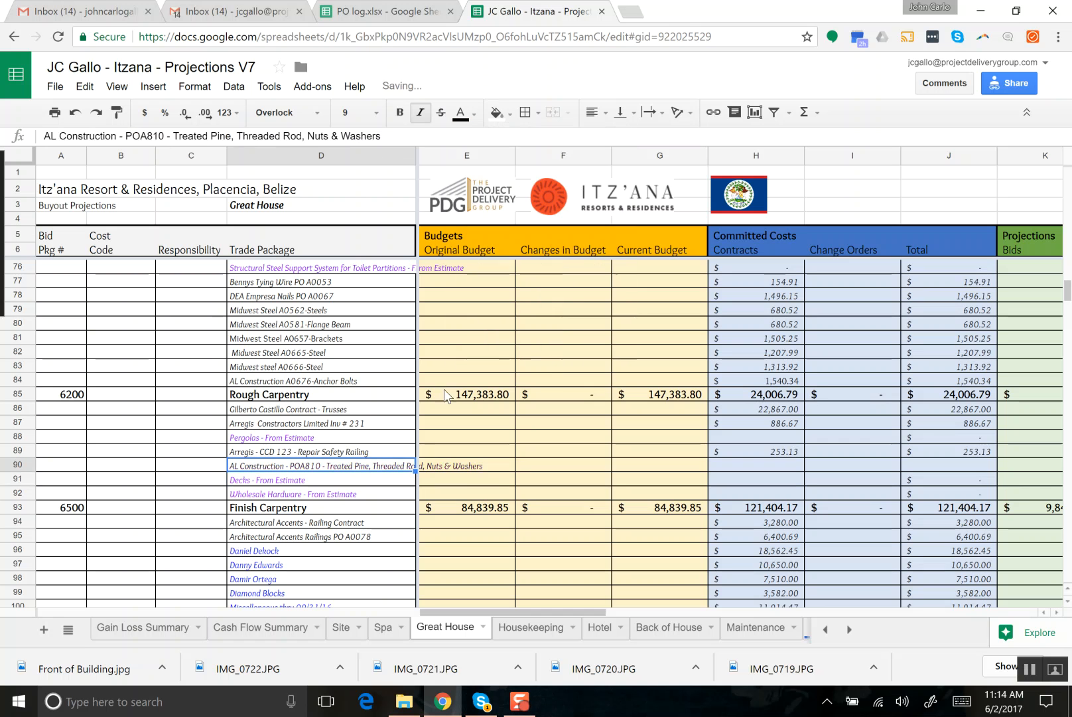
# Enter the purchase order's log amount, 193.98, as the Contracts cost in the new AL Construction row.
pyautogui.click(457, 469)
pyautogui.press('Right')
pyautogui.press('Right')
pyautogui.press('Right')
pyautogui.press('Right')
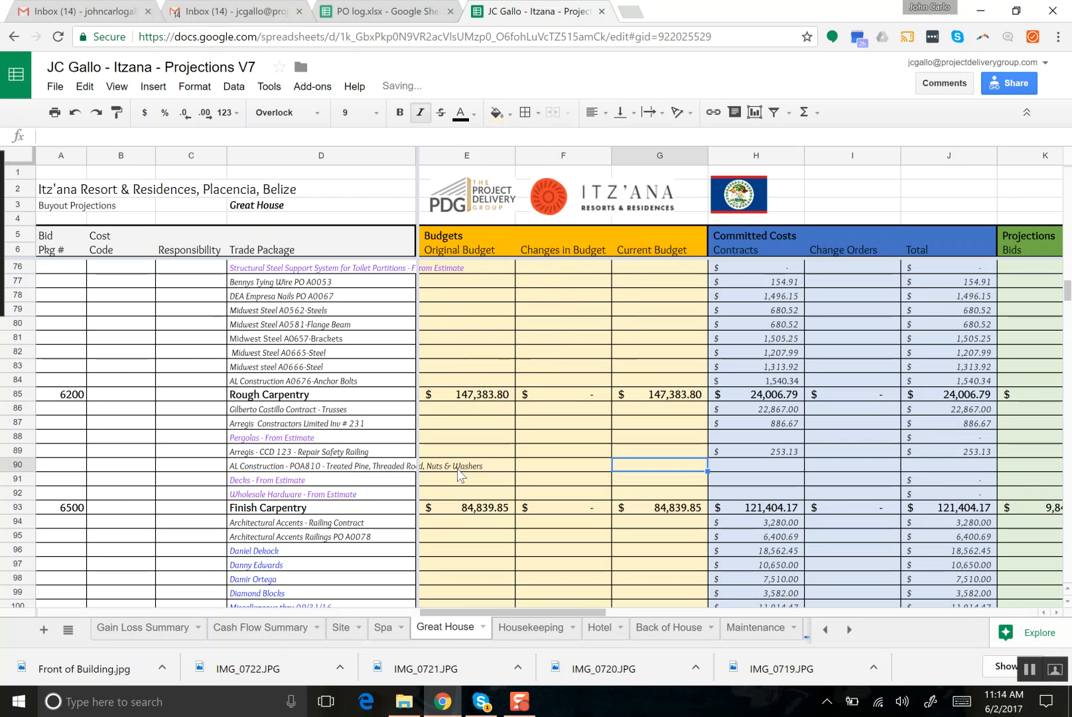
pyautogui.press('Left')
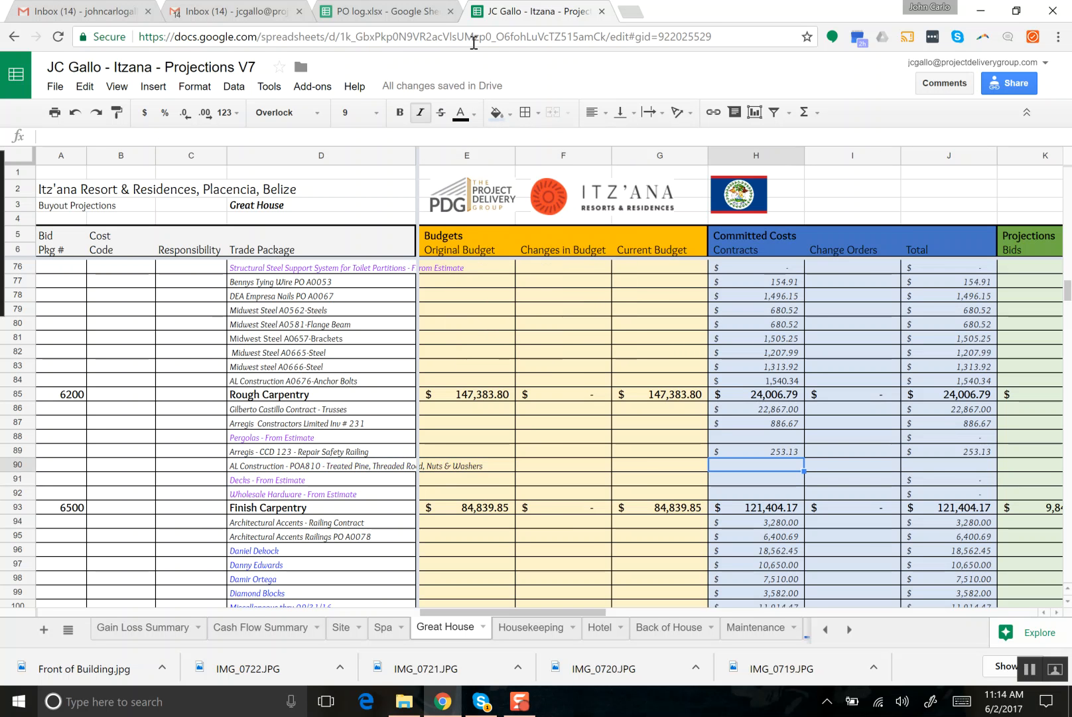
pyautogui.click(402, 13)
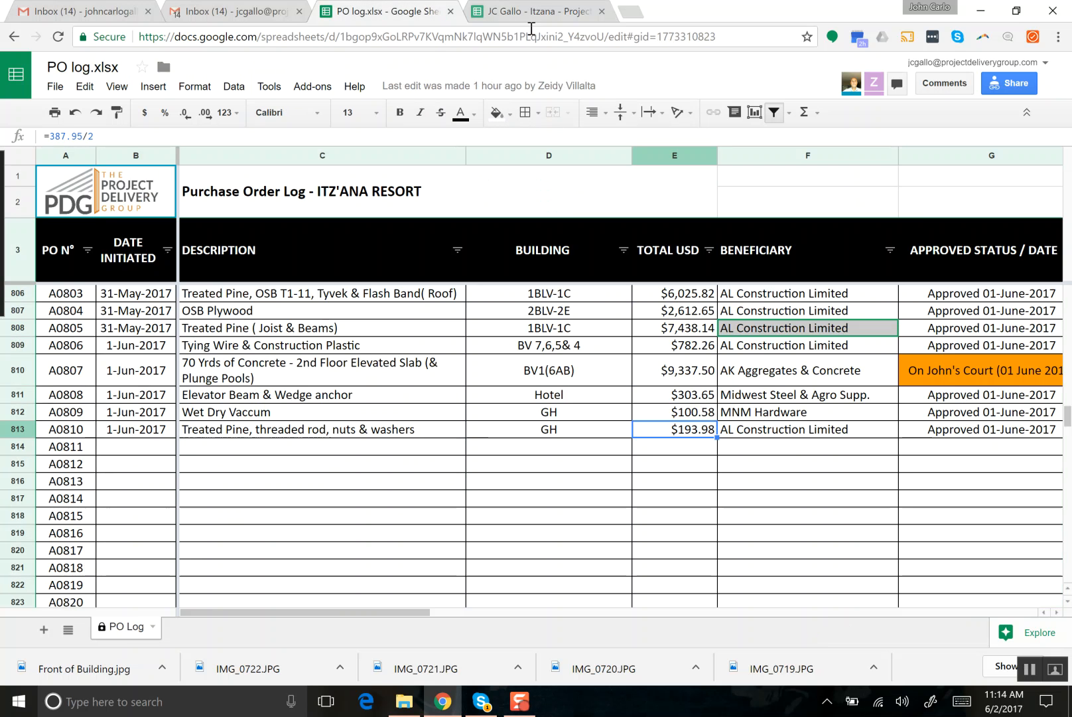
pyautogui.click(542, 20)
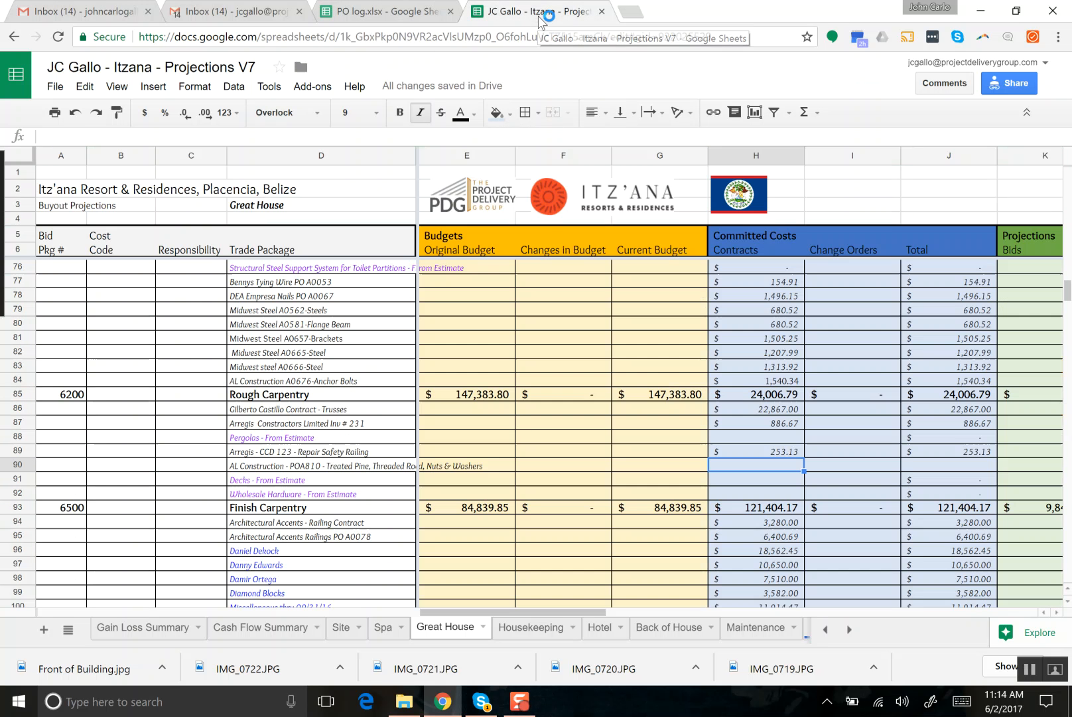
pyautogui.write('193.98')
# Fill in row 90's Committed Costs Total and set its Projections Total to =K90+L90+M90, matching the row above.
pyautogui.press('Tab')
pyautogui.press('Tab')
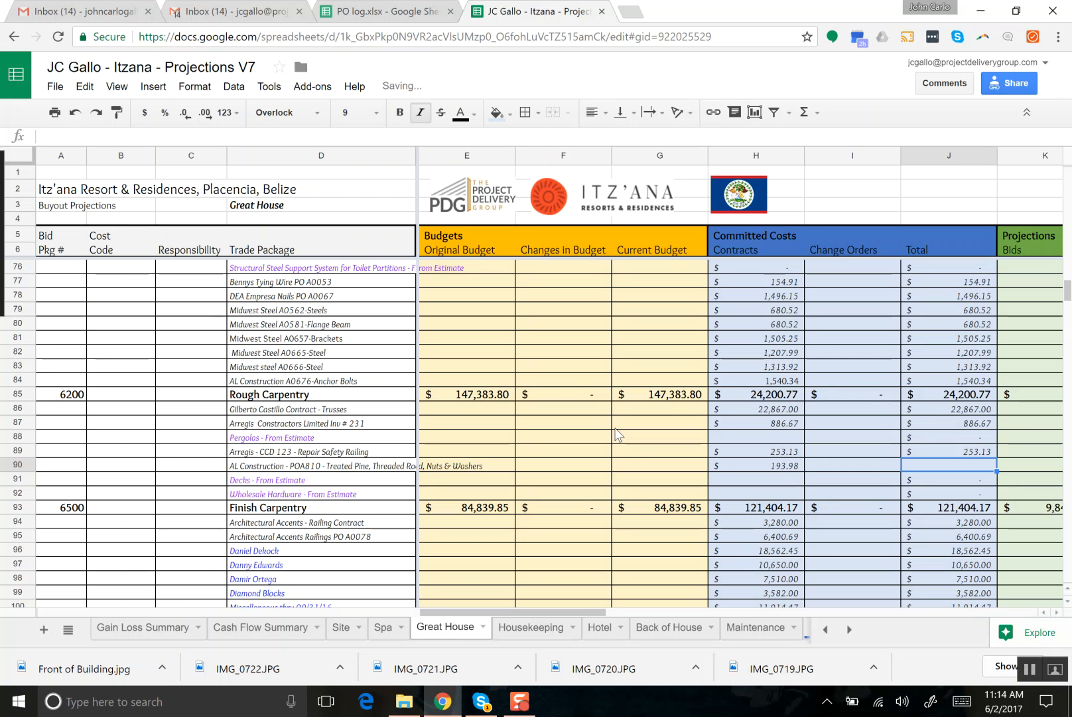
pyautogui.press('Tab')
pyautogui.press('Tab')
pyautogui.press('Tab')
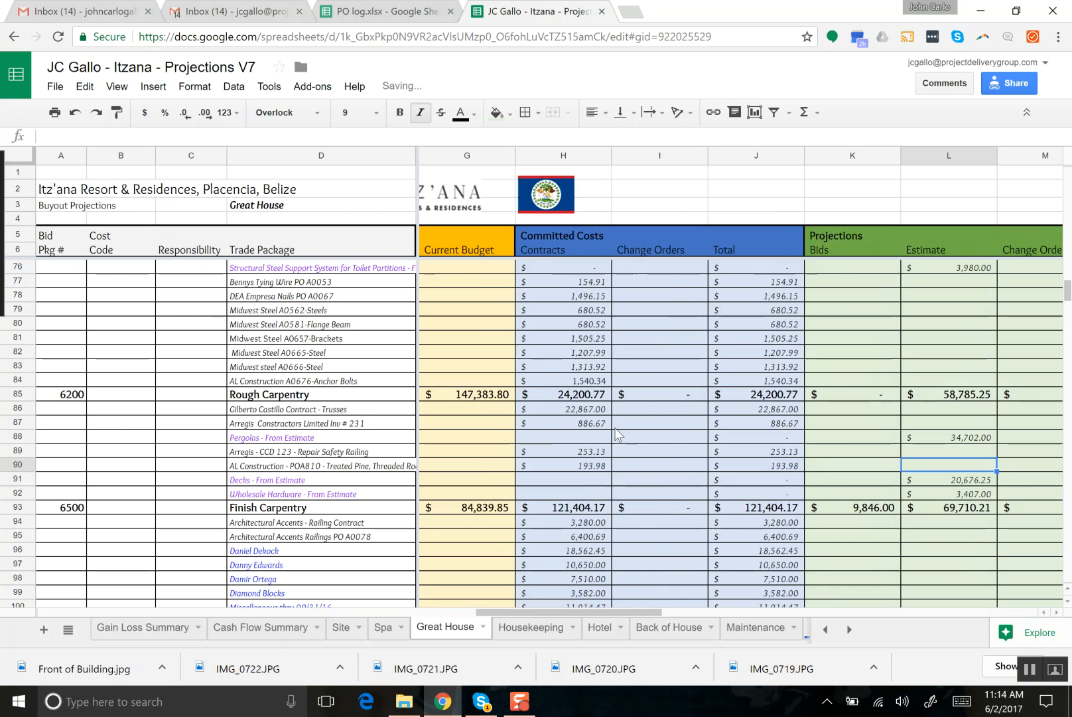
pyautogui.press('Tab')
pyautogui.press('Up')
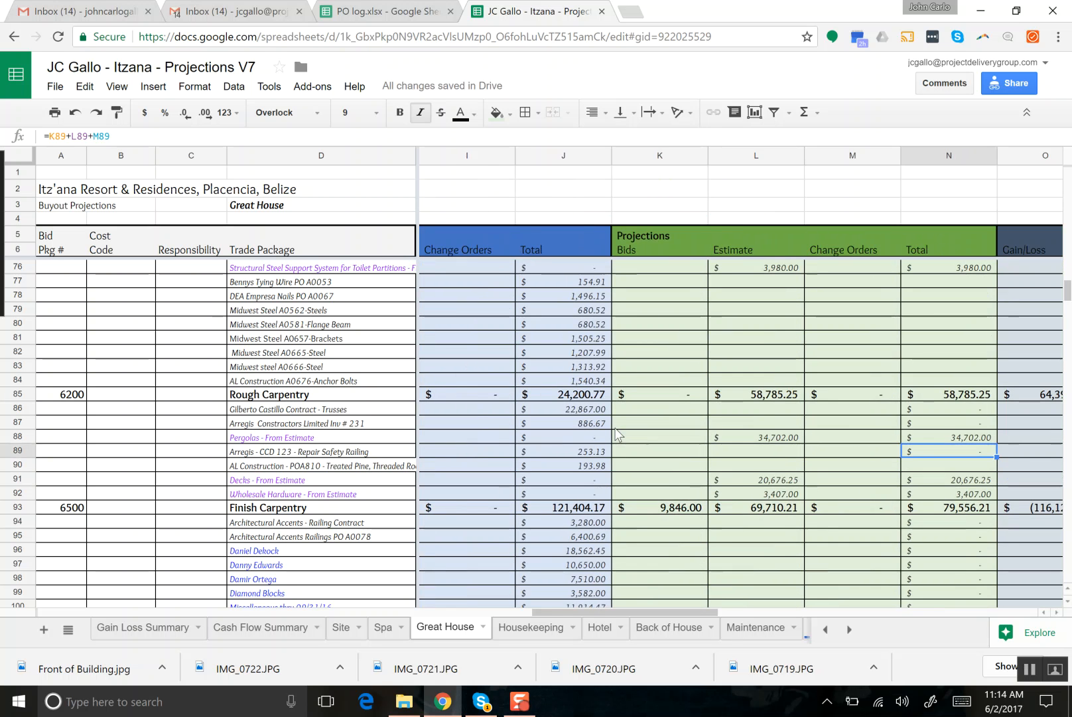
pyautogui.press('Down')
pyautogui.write('=K90+L90+M90')
# Review row 90 from the Gain/Loss column back across Projections and Committed Costs to Original Budget.
pyautogui.press('Right')
pyautogui.press('Right')
pyautogui.press('Left')
pyautogui.press('Left')
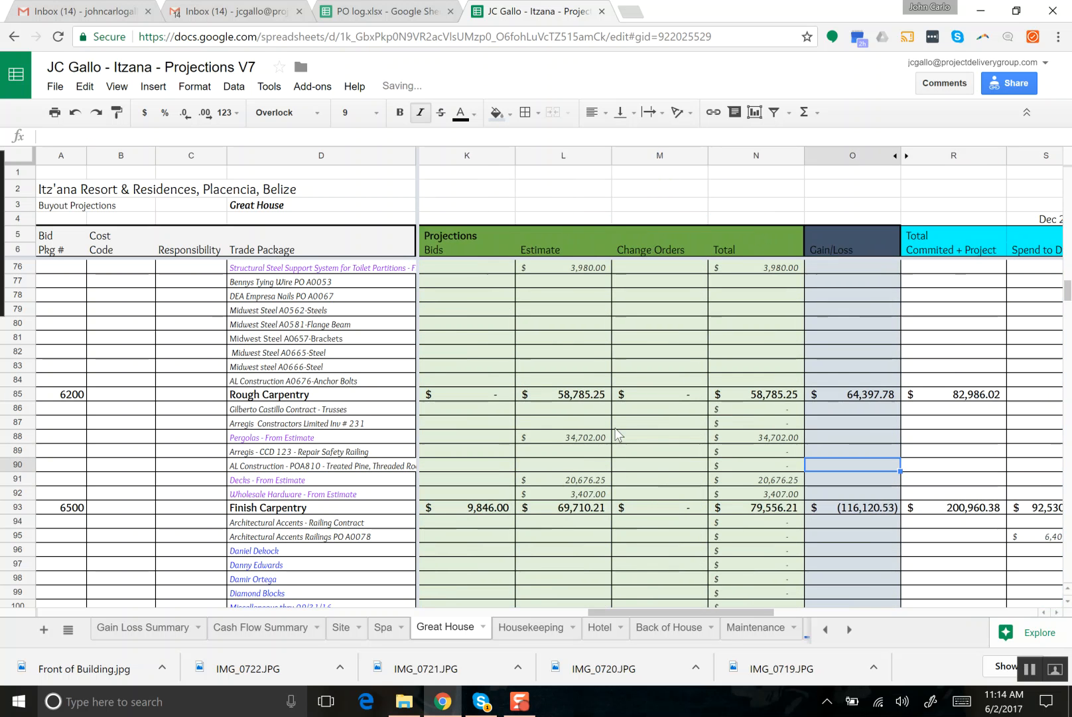
pyautogui.press('Left')
pyautogui.press('Left')
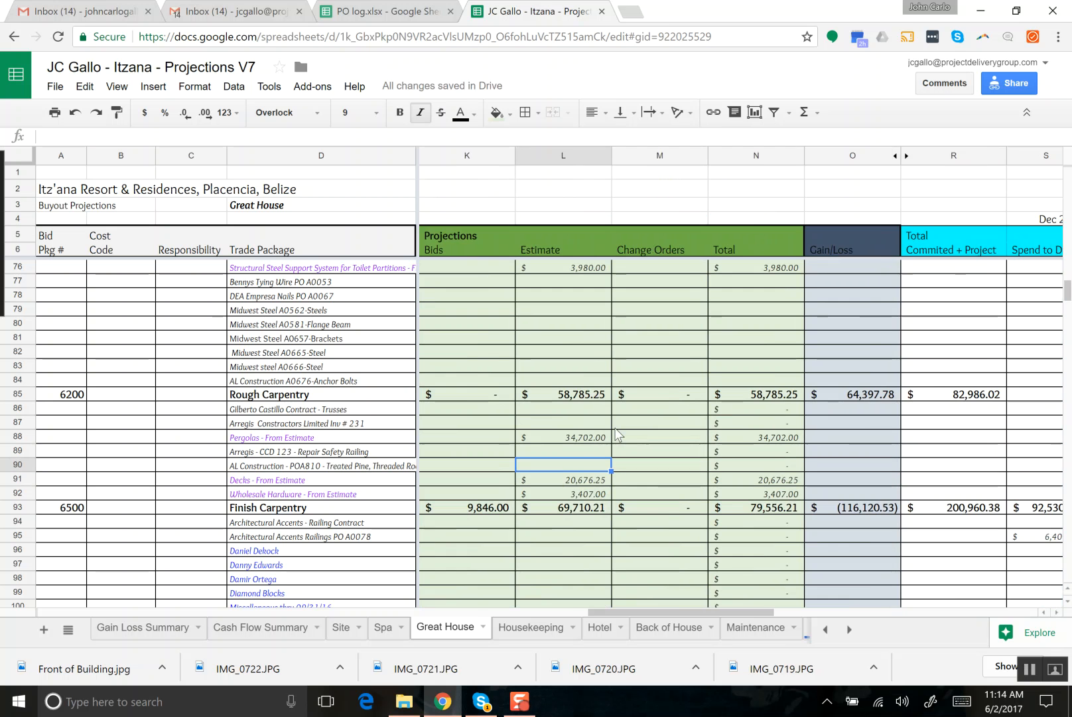
pyautogui.press('Left')
pyautogui.press('Left')
pyautogui.press('Left')
pyautogui.press('Left')
pyautogui.press('Left')
pyautogui.press('Left')
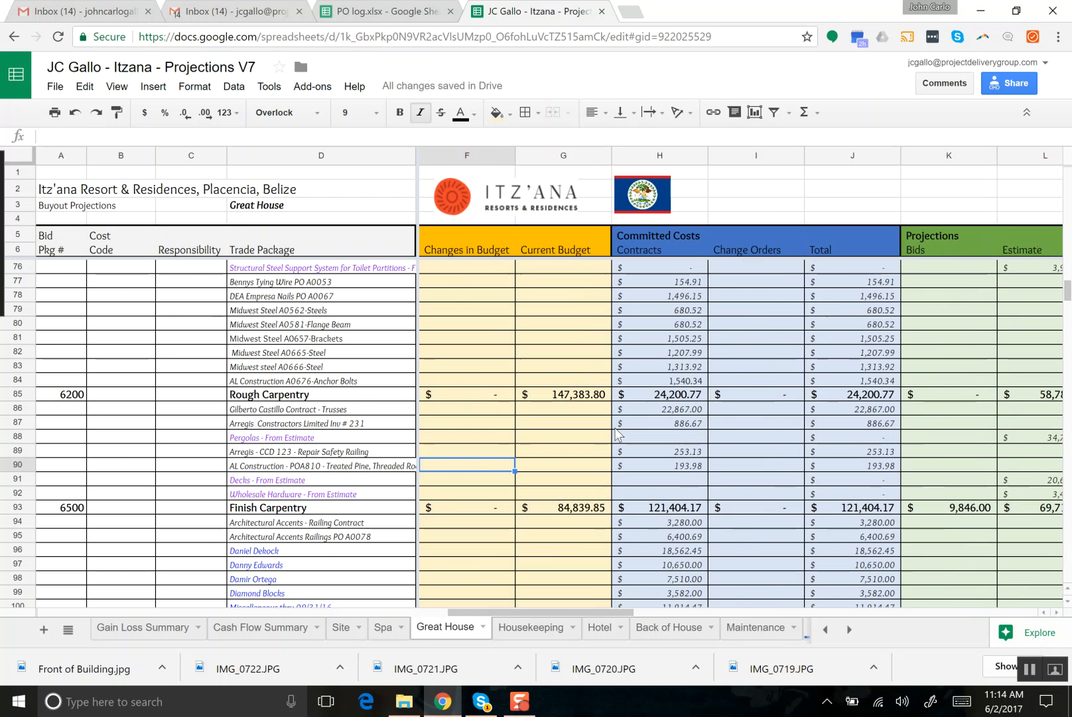
pyautogui.press('Left')
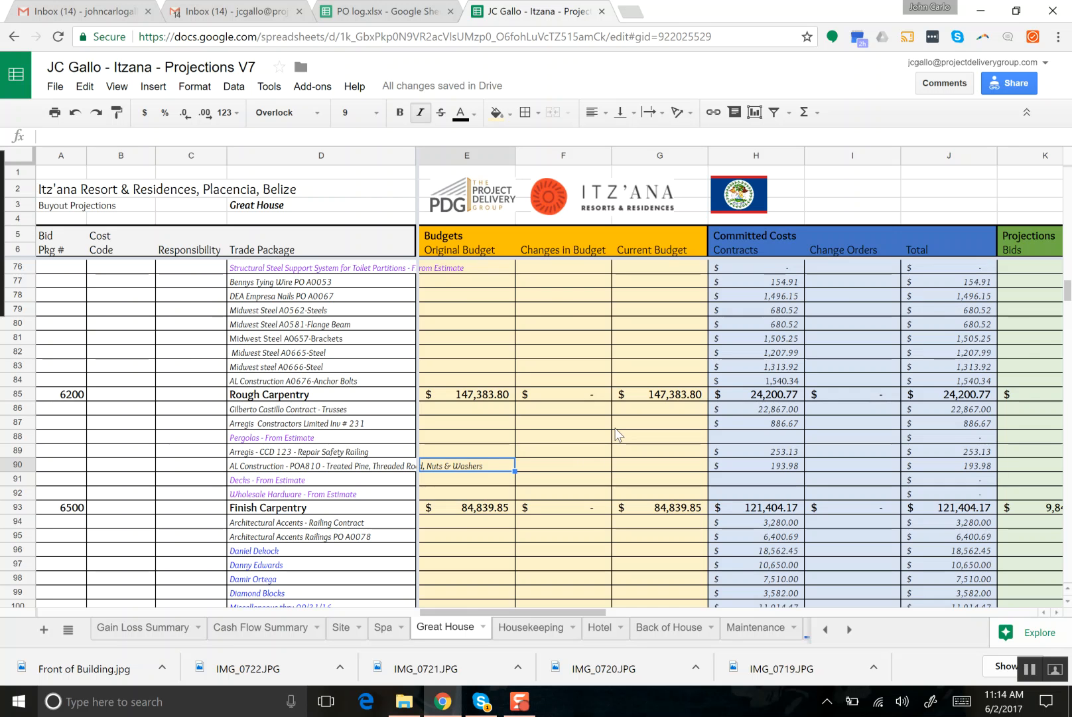
# Switch to the PO log and mark purchase order A0810 with an x under Entered on Projections.
pyautogui.click(382, 10)
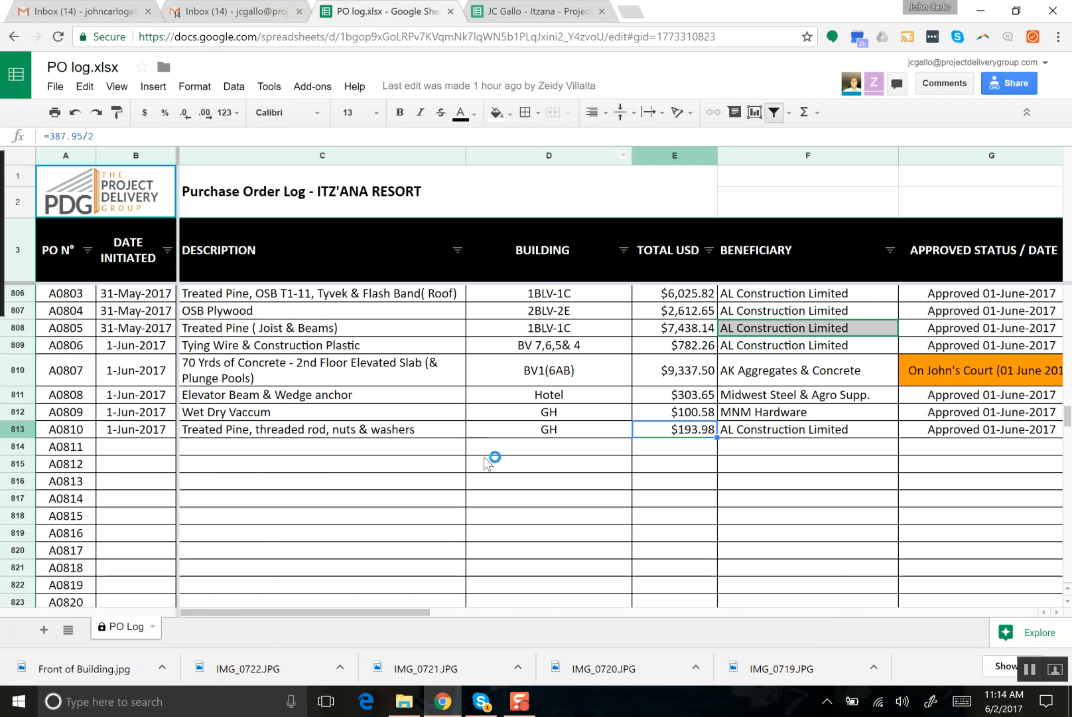
pyautogui.press('Right')
pyautogui.press('Right')
pyautogui.press('Right')
pyautogui.press('Right')
pyautogui.press('Right')
pyautogui.press('Right')
pyautogui.press('Right')
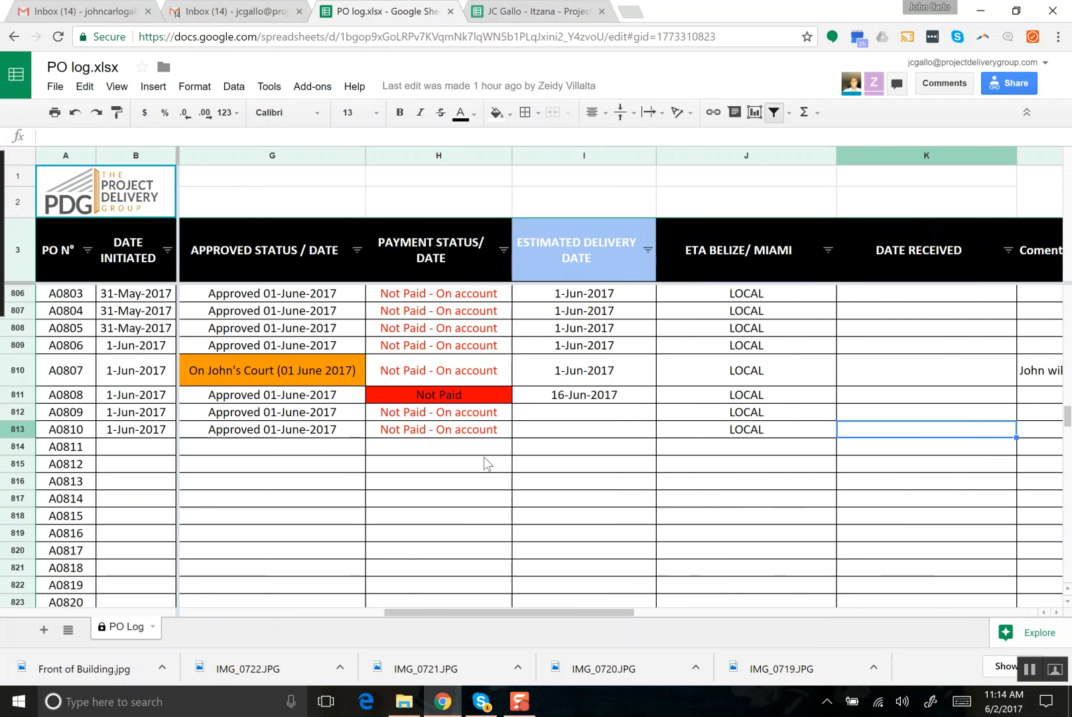
pyautogui.press('Right')
pyautogui.write('x')
# Examine purchase order A0809's number, date initiated and description in the row above A0810.
pyautogui.press('Left')
pyautogui.press('Left')
pyautogui.press('Left')
pyautogui.press('Left')
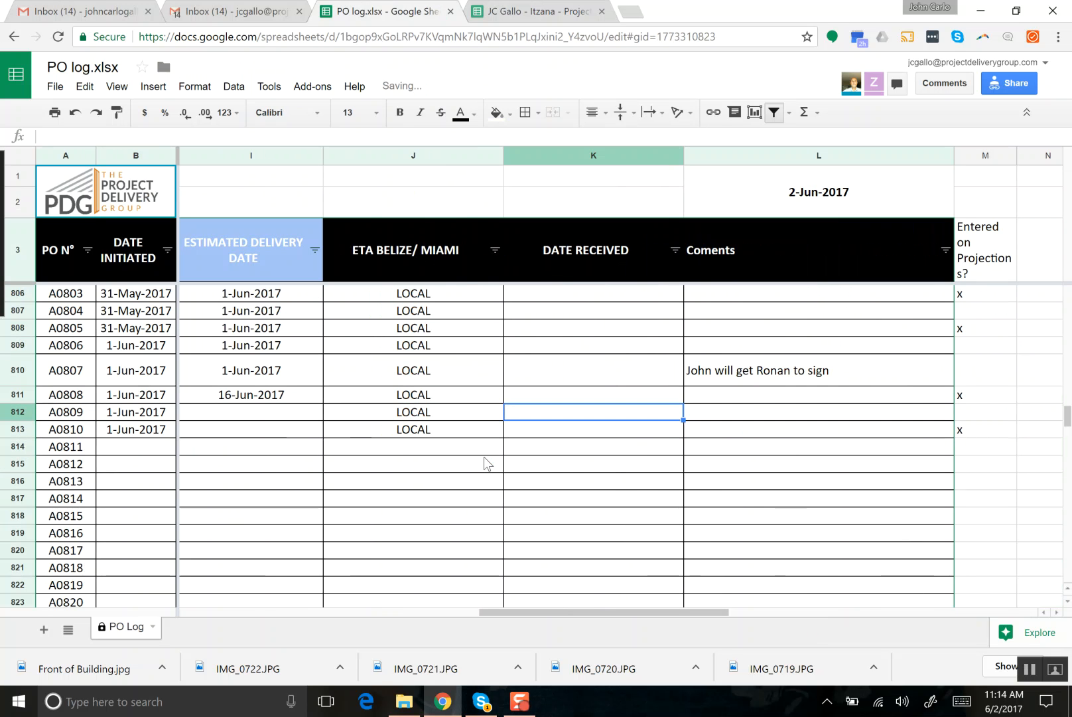
pyautogui.press('Left')
pyautogui.press('Left')
pyautogui.press('Left')
pyautogui.press('Left')
pyautogui.press('Left')
pyautogui.press('Left')
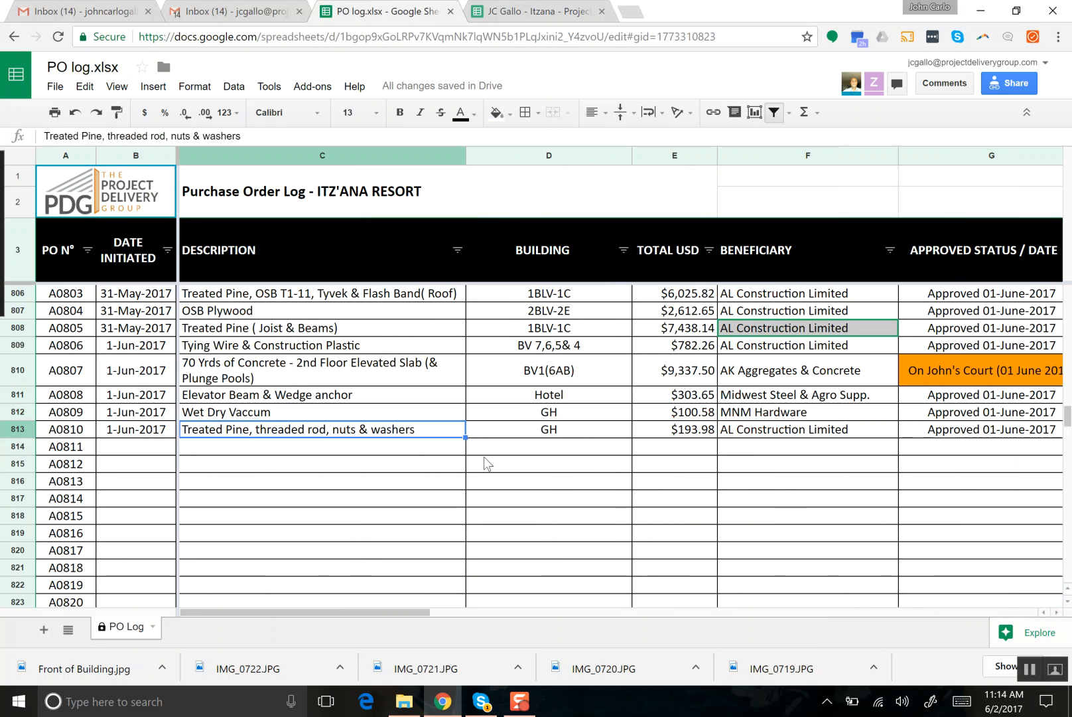
pyautogui.press('Up')
pyautogui.press('Left')
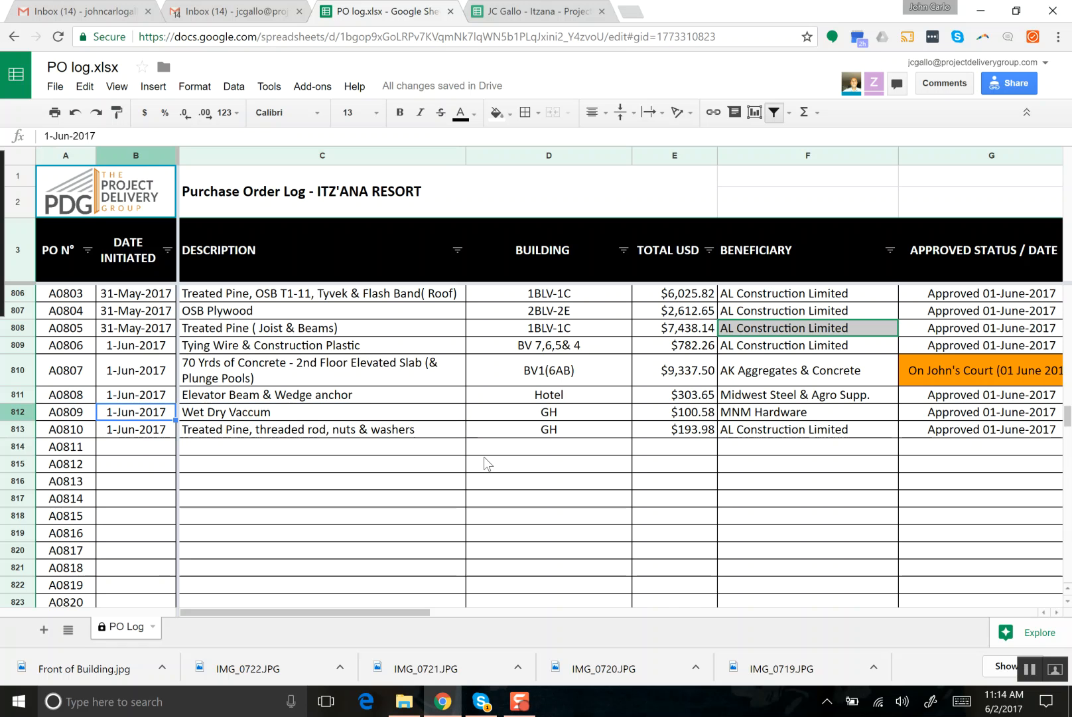
pyautogui.press('Right')
pyautogui.press('Left')
pyautogui.press('Left')
pyautogui.press('Right')
pyautogui.press('Right')
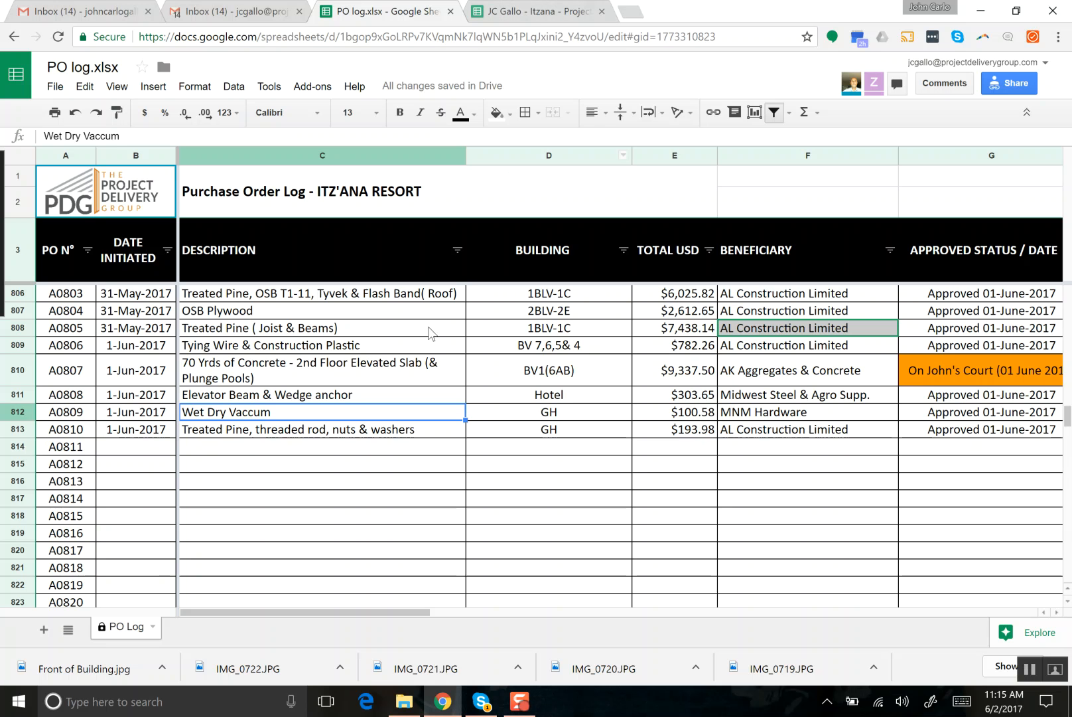
# Switch to the Projections V7 spreadsheet and insert a row above Site Construction in the Great House sheet.
pyautogui.click(531, 15)
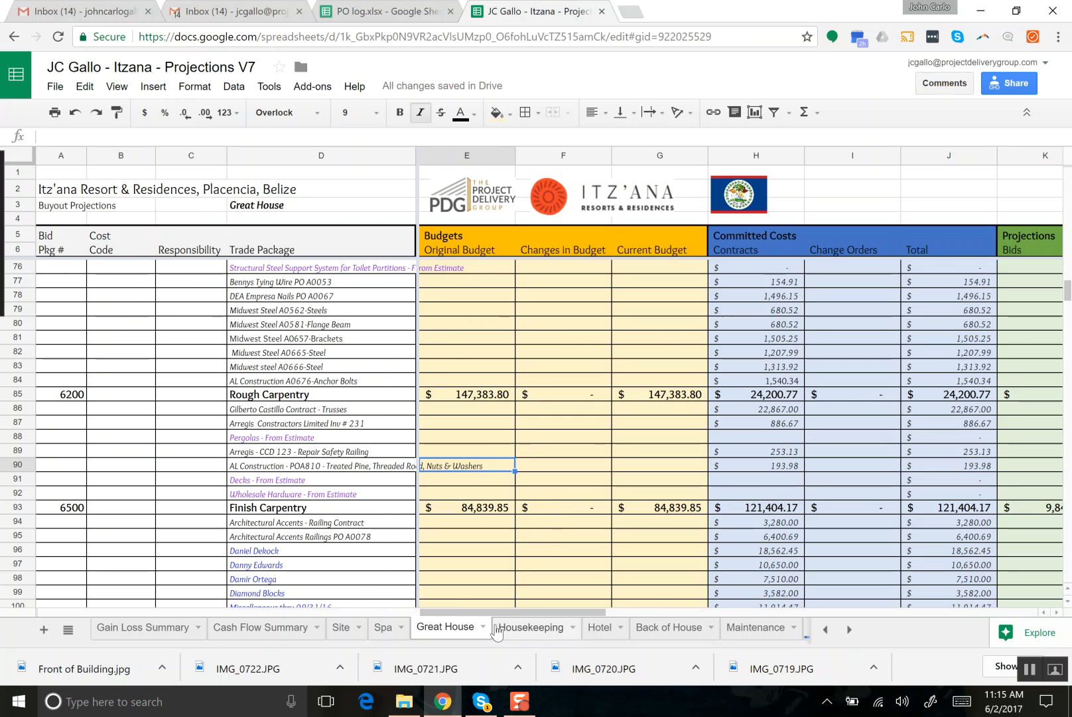
pyautogui.scroll(20, 386, 478)
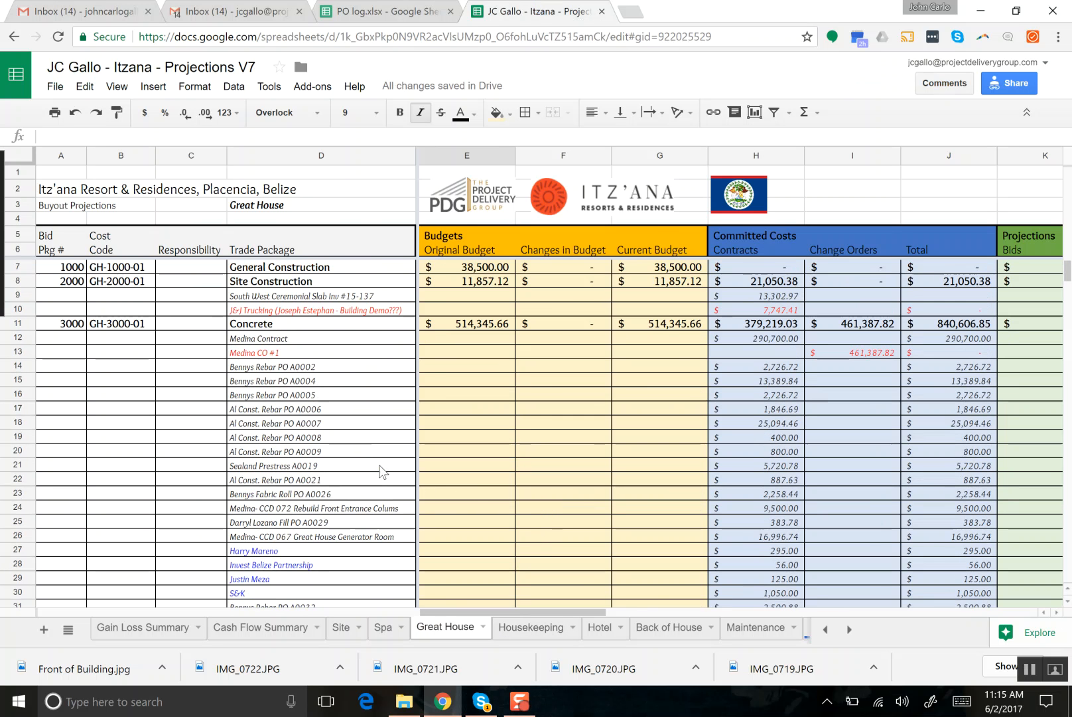
pyautogui.click(320, 284)
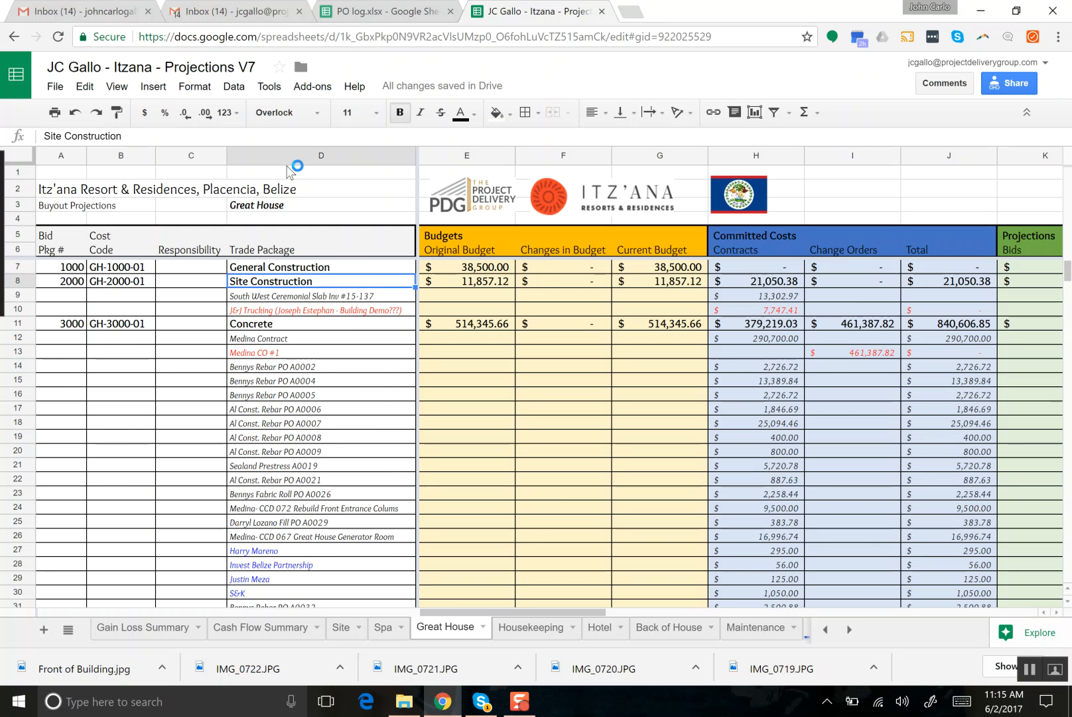
pyautogui.click(153, 87)
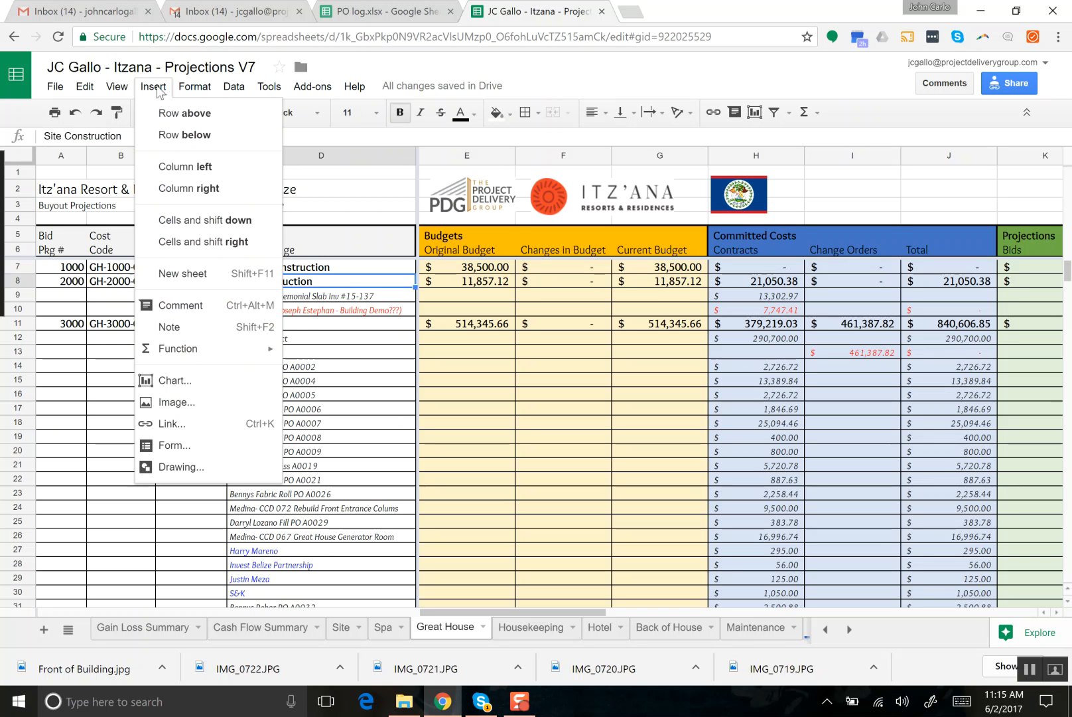
pyautogui.click(169, 114)
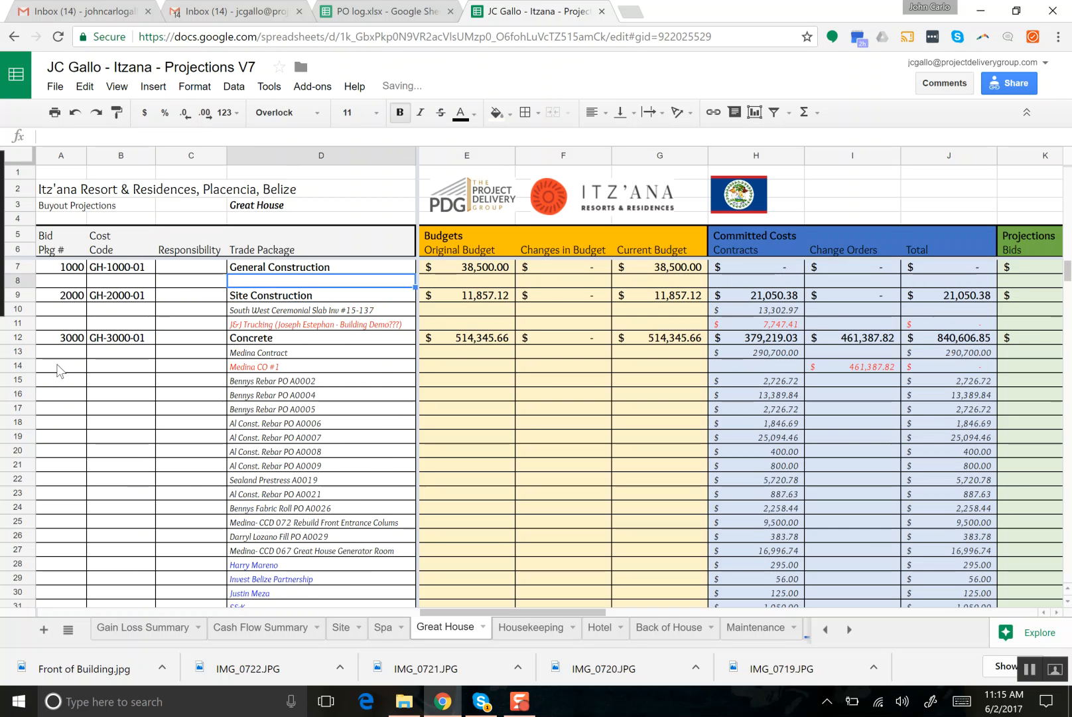
# Copy the Bennys Rebar PO A0004 row into the new row 8 under General Construction.
pyautogui.click(18, 394)
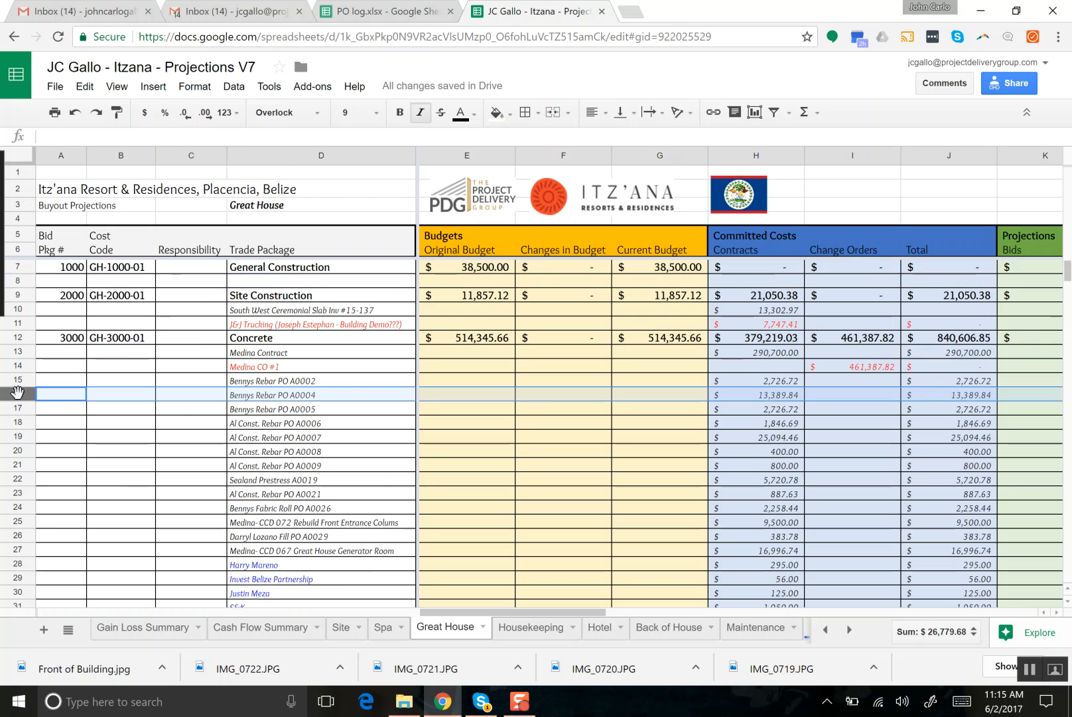
pyautogui.press('Up')
pyautogui.press('Up')
pyautogui.press('Up')
pyautogui.press('Up')
pyautogui.press('Up')
pyautogui.press('Up')
pyautogui.press('Up')
pyautogui.press('Up')
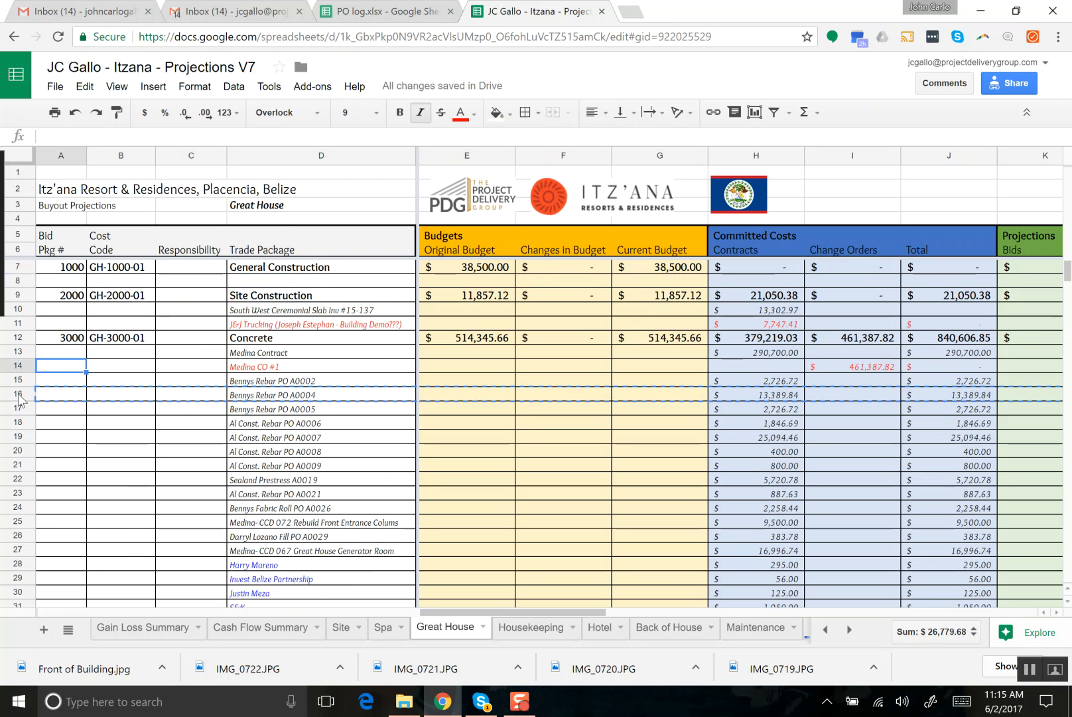
pyautogui.hotkey('ctrl', 'v')
pyautogui.press('Right')
pyautogui.press('Right')
pyautogui.press('Right')
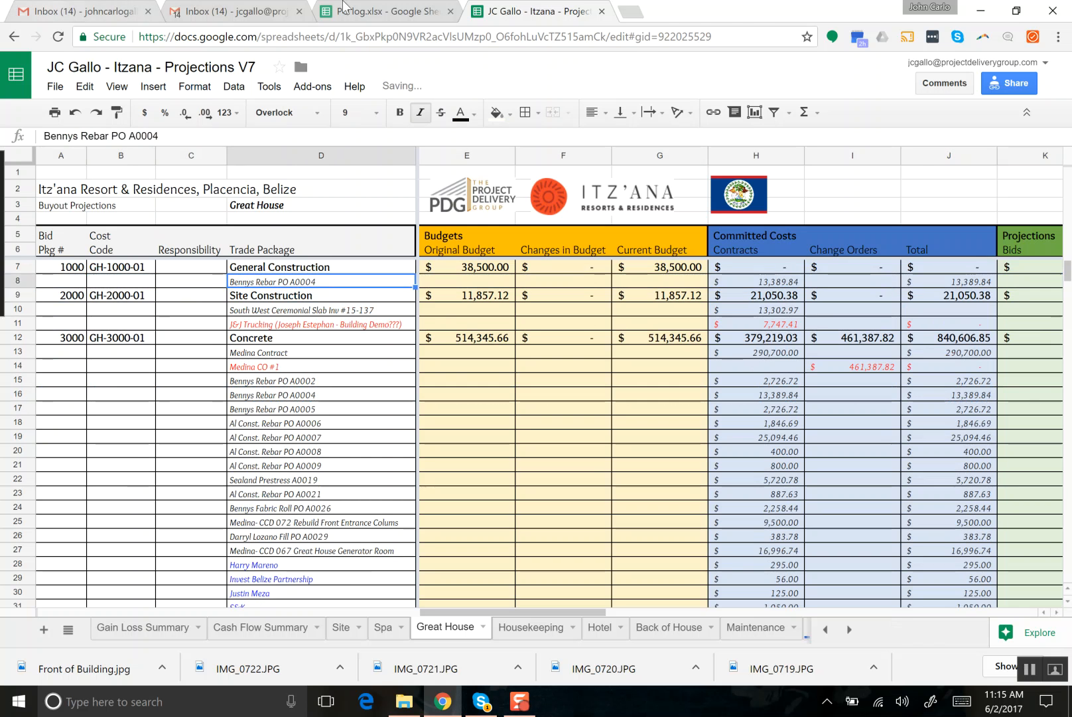
pyautogui.click(392, 11)
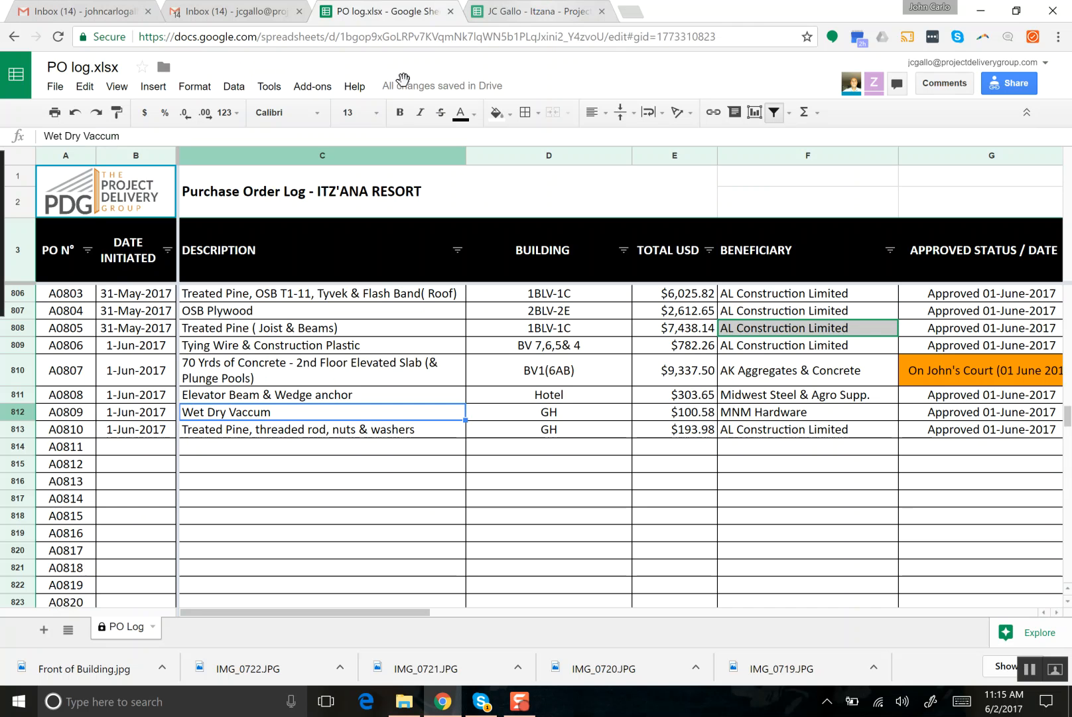
pyautogui.click(509, 13)
pyautogui.write('Wet Dr')
pyautogui.press('BackSpace')
pyautogui.press('BackSpace')
pyautogui.press('BackSpace')
pyautogui.press('BackSpace')
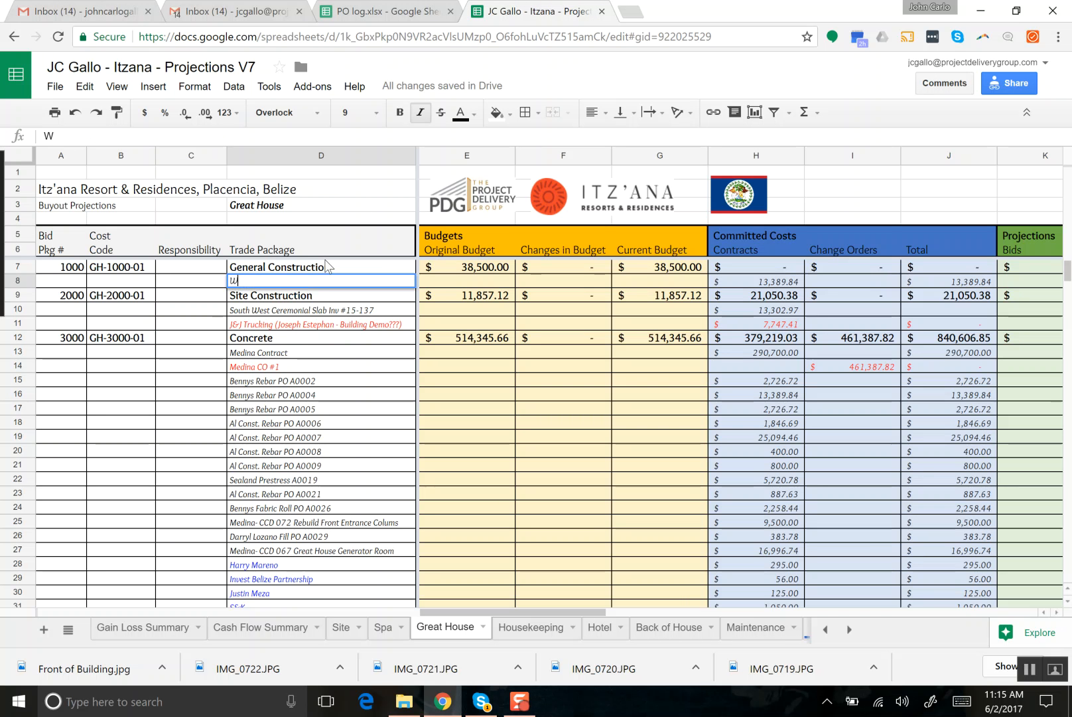
# Set row 8's Trade Package to "AL Construction - POA809 - Wet Dry Vacuum", checking the PO log for the order's details.
pyautogui.write('AL Construction -')
pyautogui.click(432, 11)
pyautogui.click(529, 9)
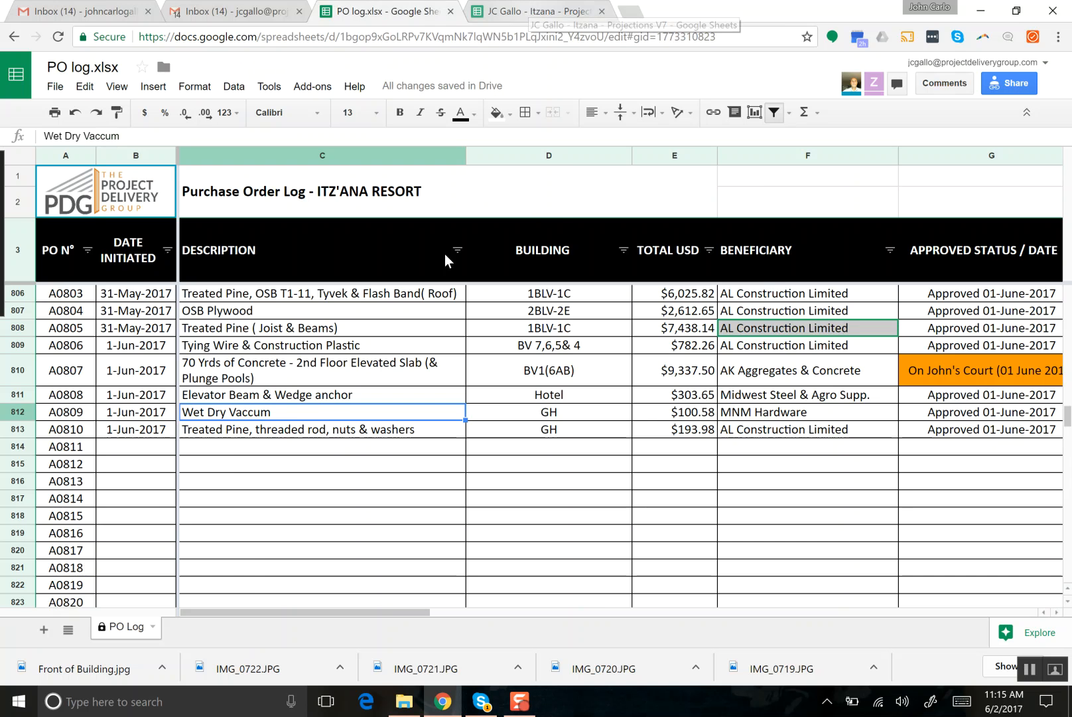
pyautogui.write('POA')
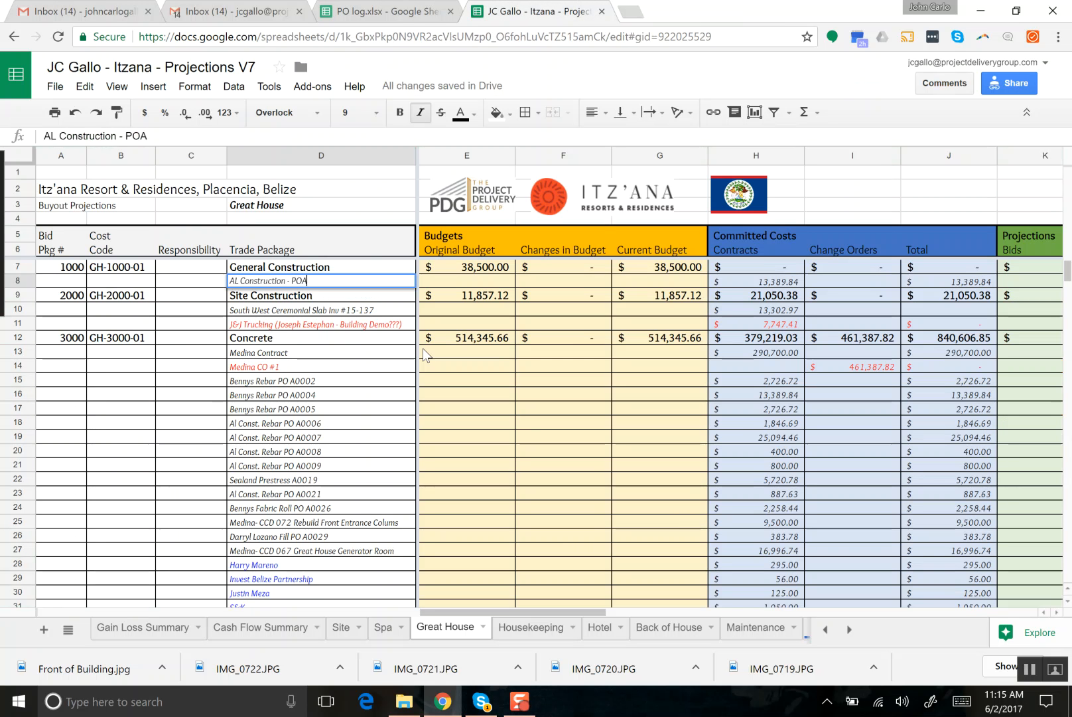
pyautogui.write('809 - Wet Dry Vacuum')
pyautogui.press('Return')
# Enter purchase order A0809's log amount, 100.58, as the Contracts cost in row 8.
pyautogui.press('Up')
pyautogui.press('Right')
pyautogui.press('Right')
pyautogui.press('Right')
pyautogui.press('Right')
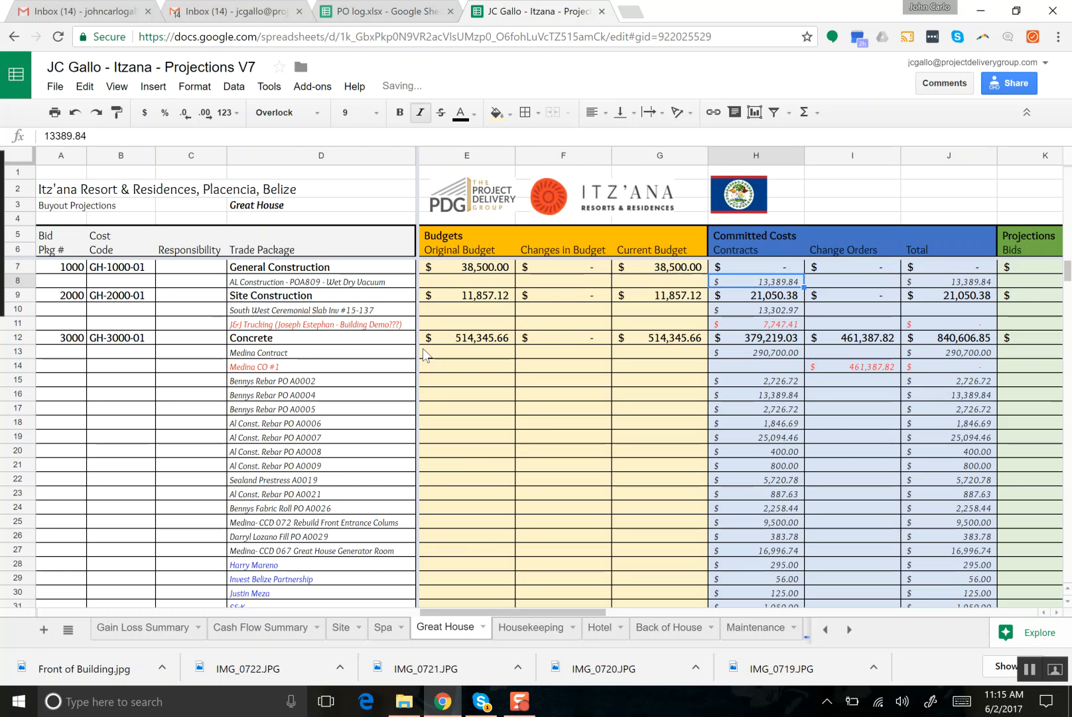
pyautogui.click(392, 7)
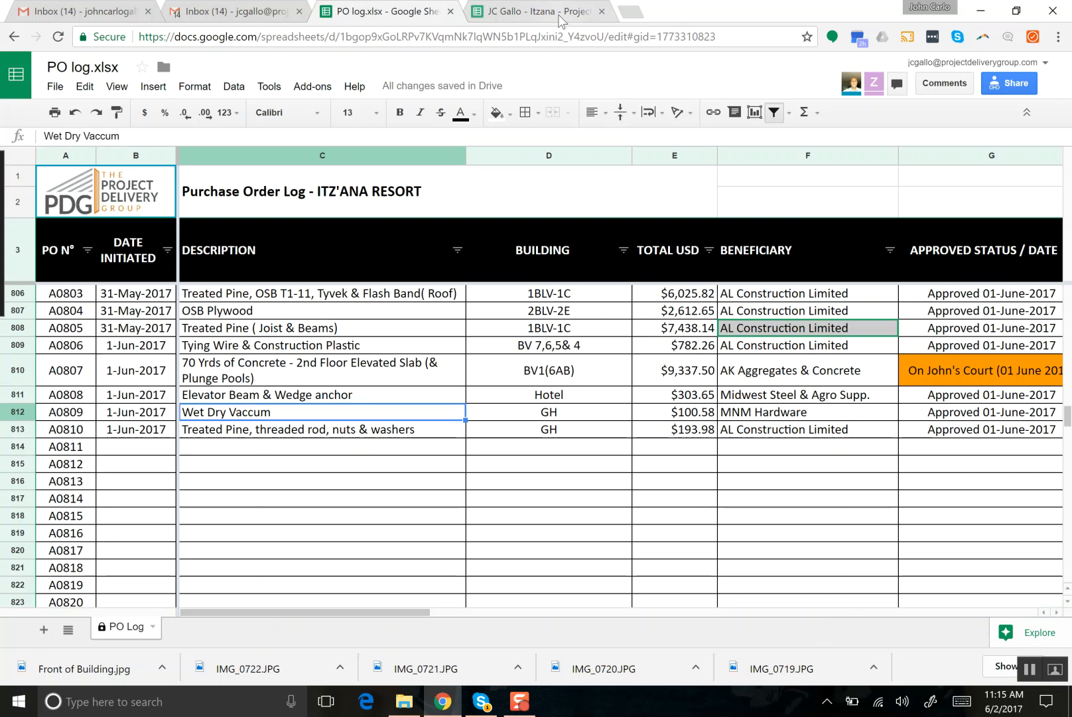
pyautogui.click(512, 7)
pyautogui.write('100.58')
pyautogui.press('Right')
pyautogui.press('Right')
pyautogui.press('Right')
pyautogui.press('Left')
pyautogui.press('Left')
pyautogui.press('Left')
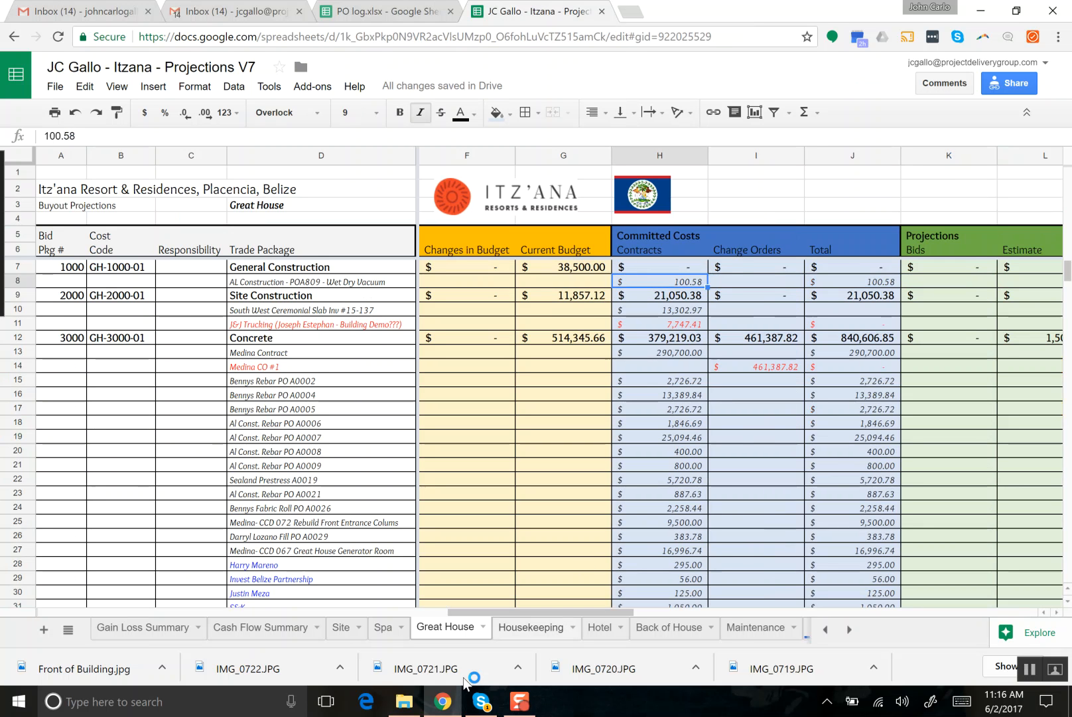
pyautogui.click(409, 707)
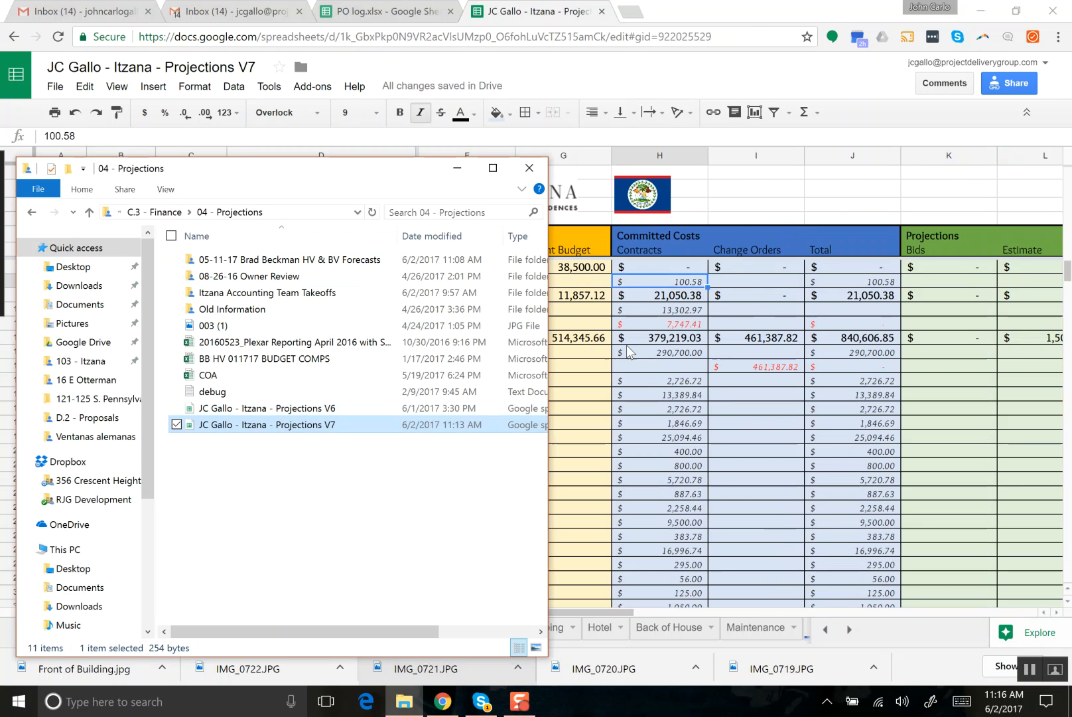
# Set General Construction's Contracts cell in row 7 to a SUM of H8.
pyautogui.click(656, 268)
pyautogui.write('=sum(')
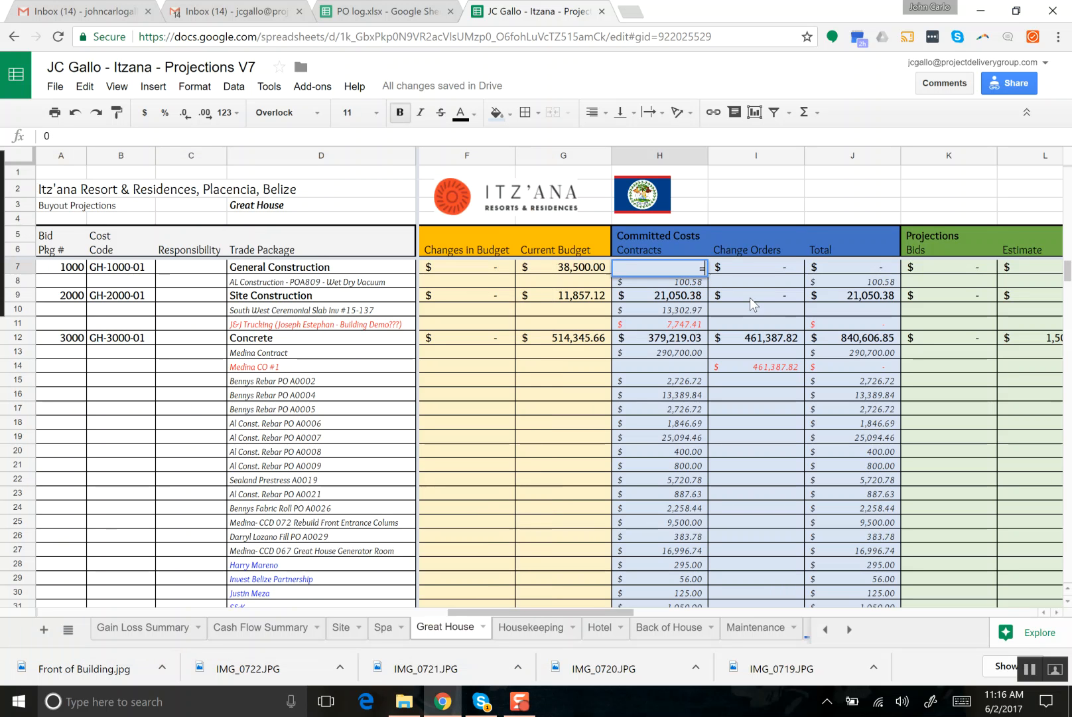
pyautogui.click(669, 281)
pyautogui.press('Return')
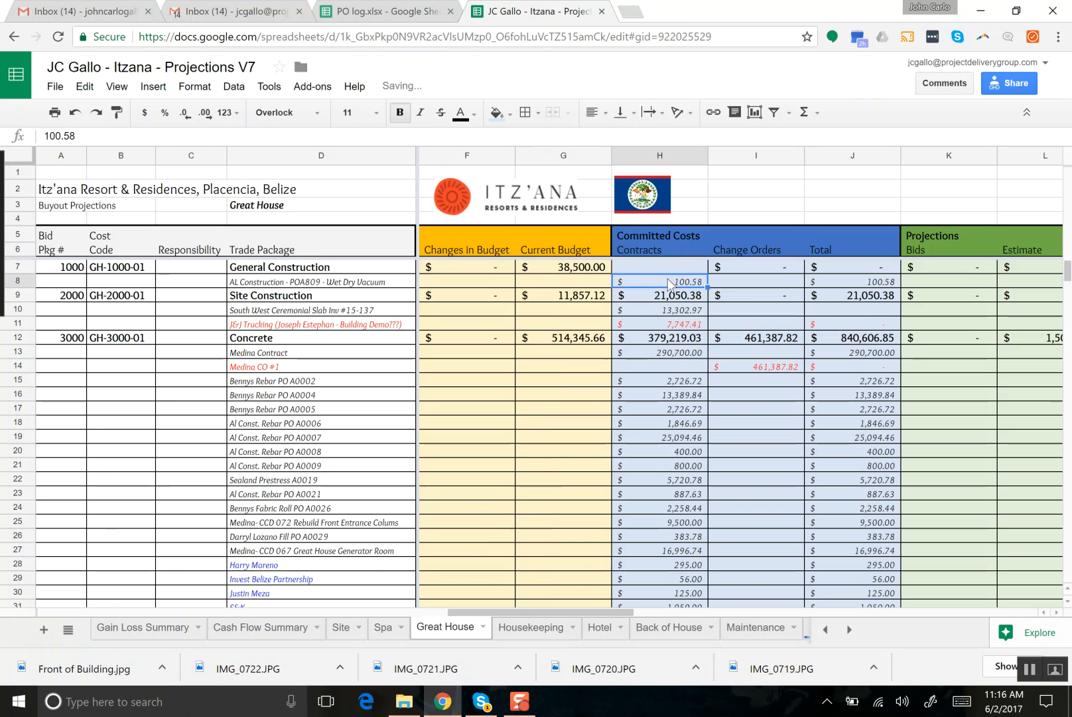
# Set General Construction's Projections Bids cell in row 7 to =sum(K8).
pyautogui.press('Up')
pyautogui.press('Right')
pyautogui.press('Down')
pyautogui.press('Right')
pyautogui.press('Right')
pyautogui.press('Right')
pyautogui.press('Right')
pyautogui.press('Left')
pyautogui.press('Left')
pyautogui.press('Up')
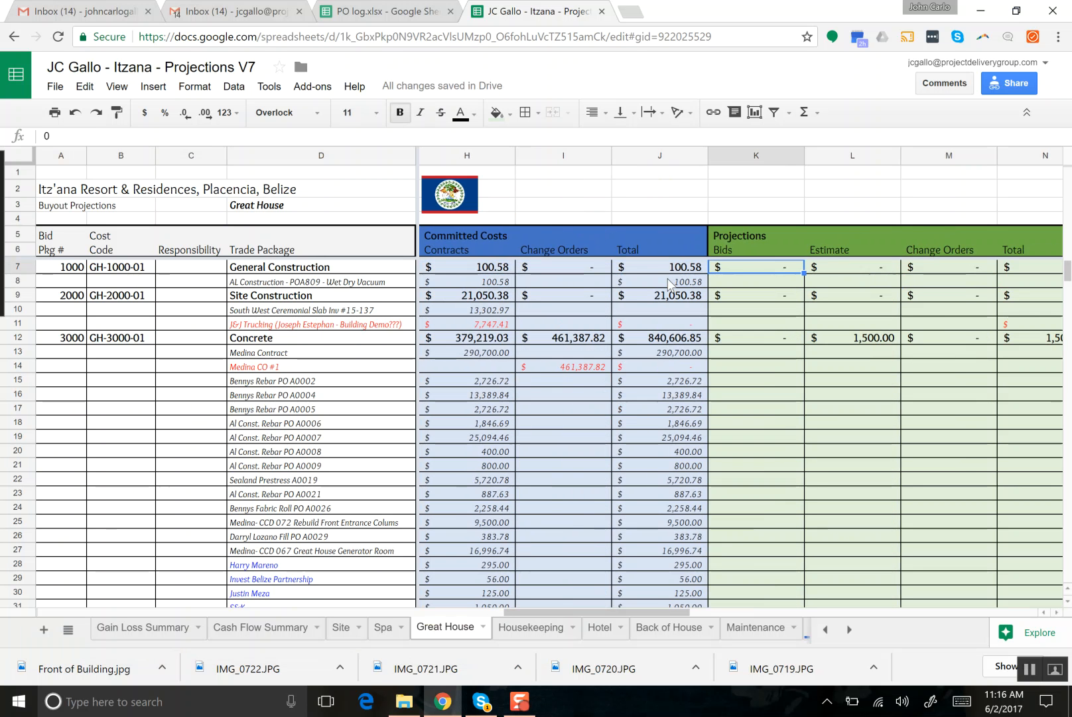
pyautogui.write('=sum(')
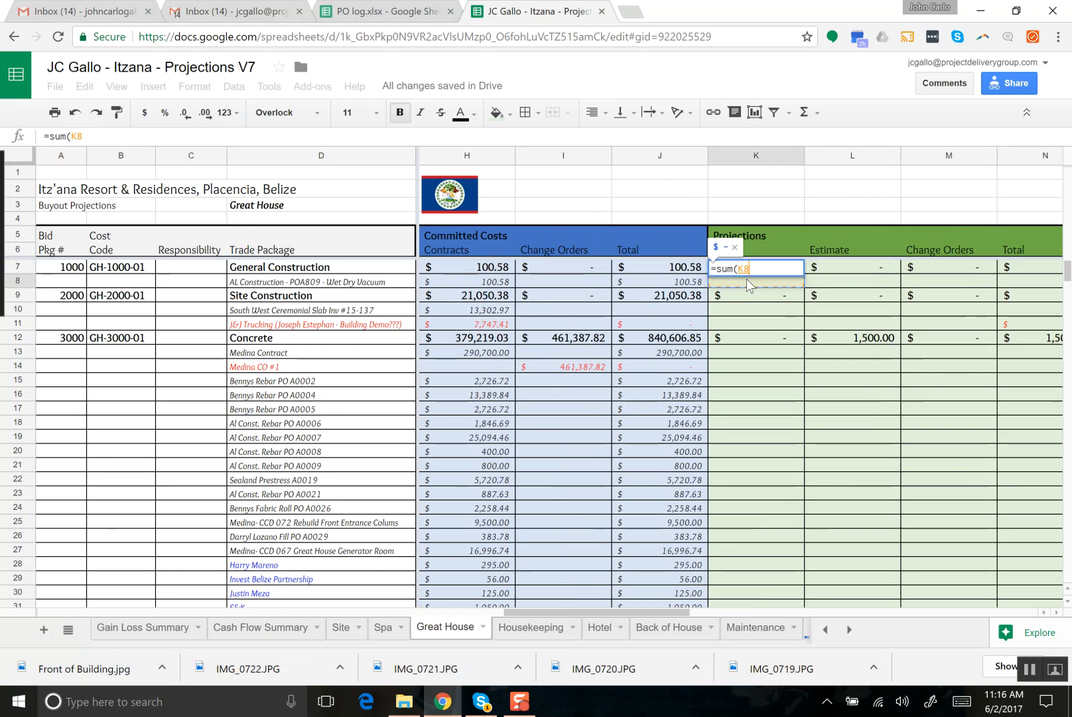
pyautogui.press('Return')
pyautogui.press('Up')
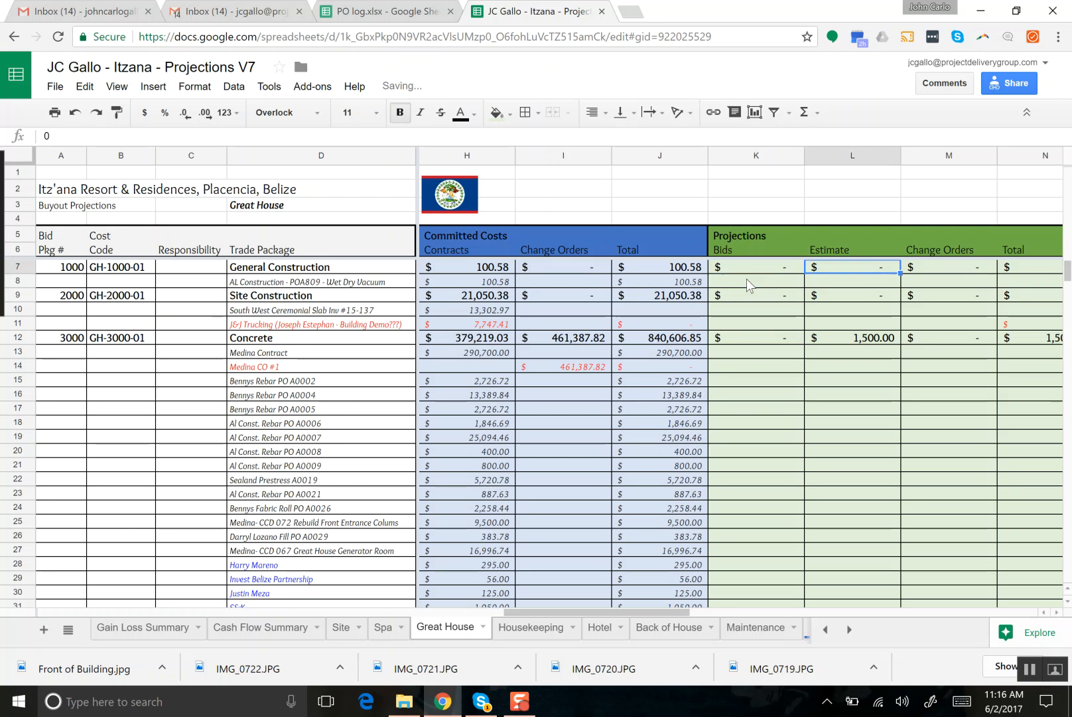
# Check General Construction's Projections cells across to Gain/Loss, then go back along row 8 to Bids.
pyautogui.press('Right')
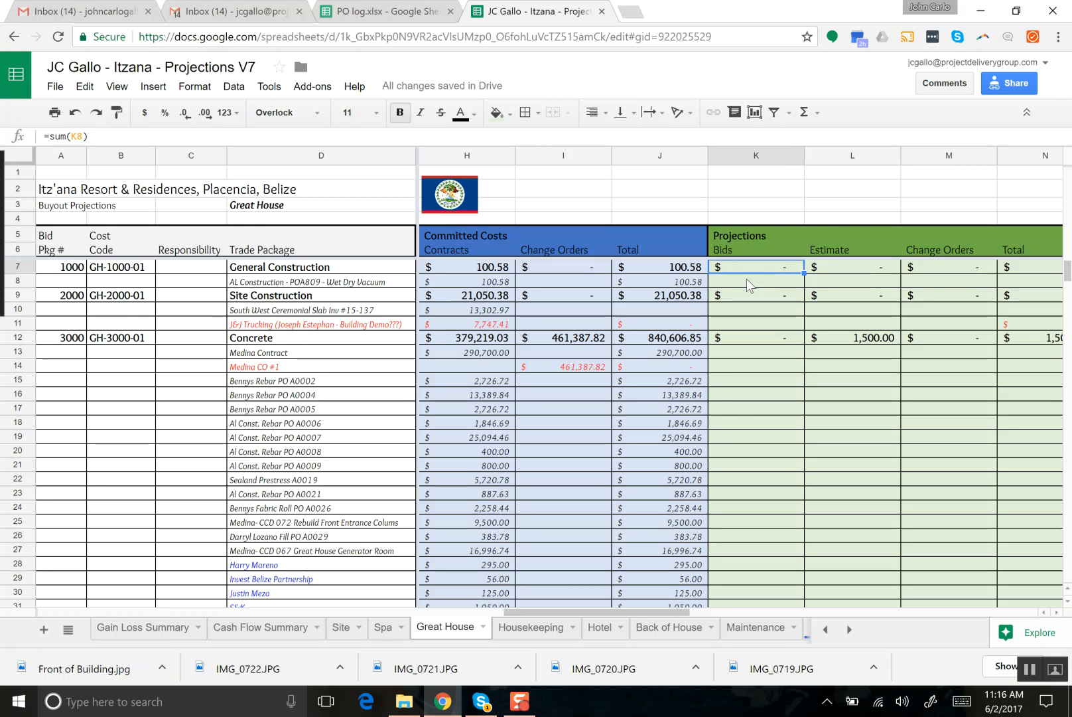
pyautogui.press('Right')
pyautogui.press('Right')
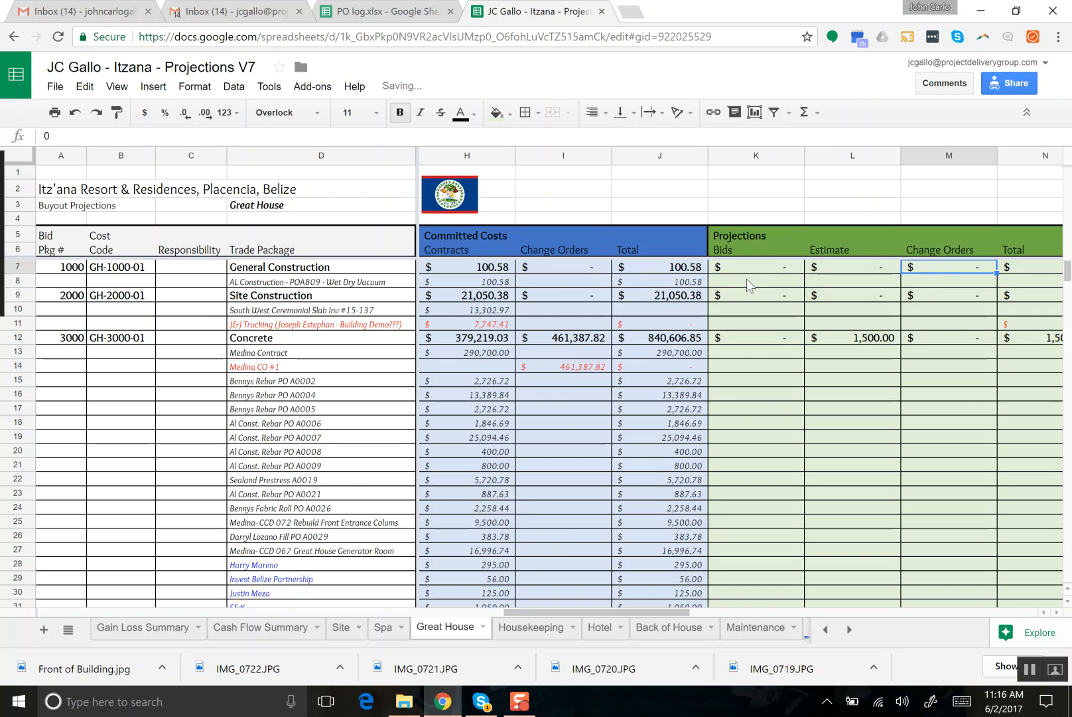
pyautogui.press('Right')
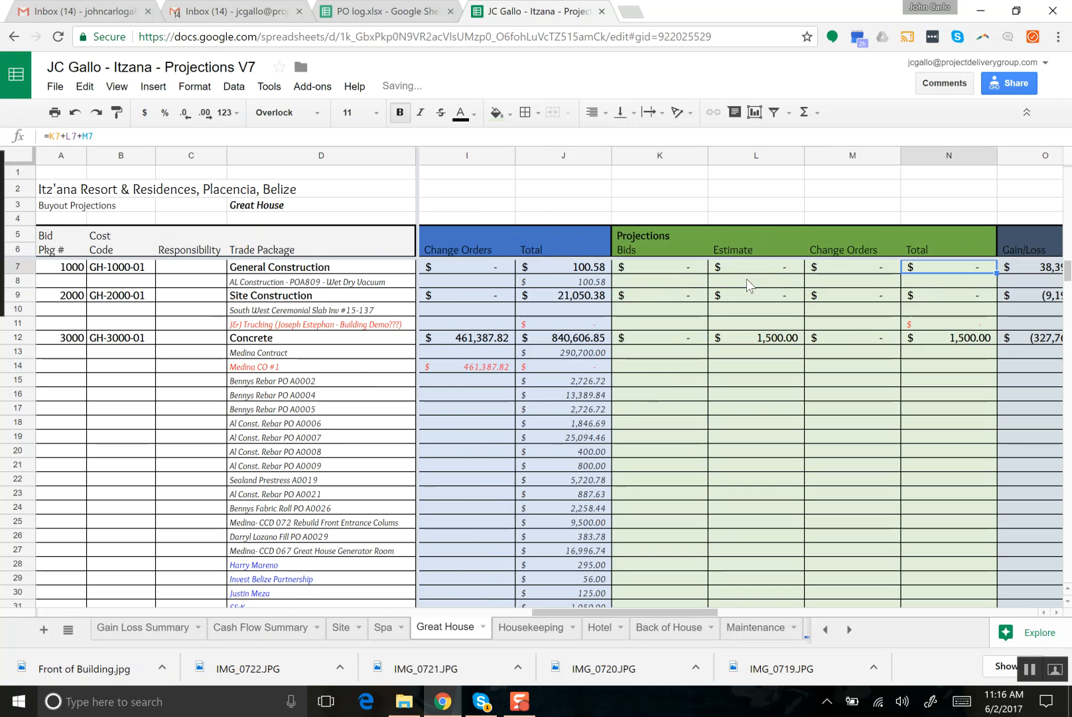
pyautogui.press('Right')
pyautogui.press('Right')
pyautogui.press('Down')
pyautogui.press('Left')
pyautogui.press('Left')
pyautogui.press('Left')
pyautogui.press('Left')
pyautogui.press('Left')
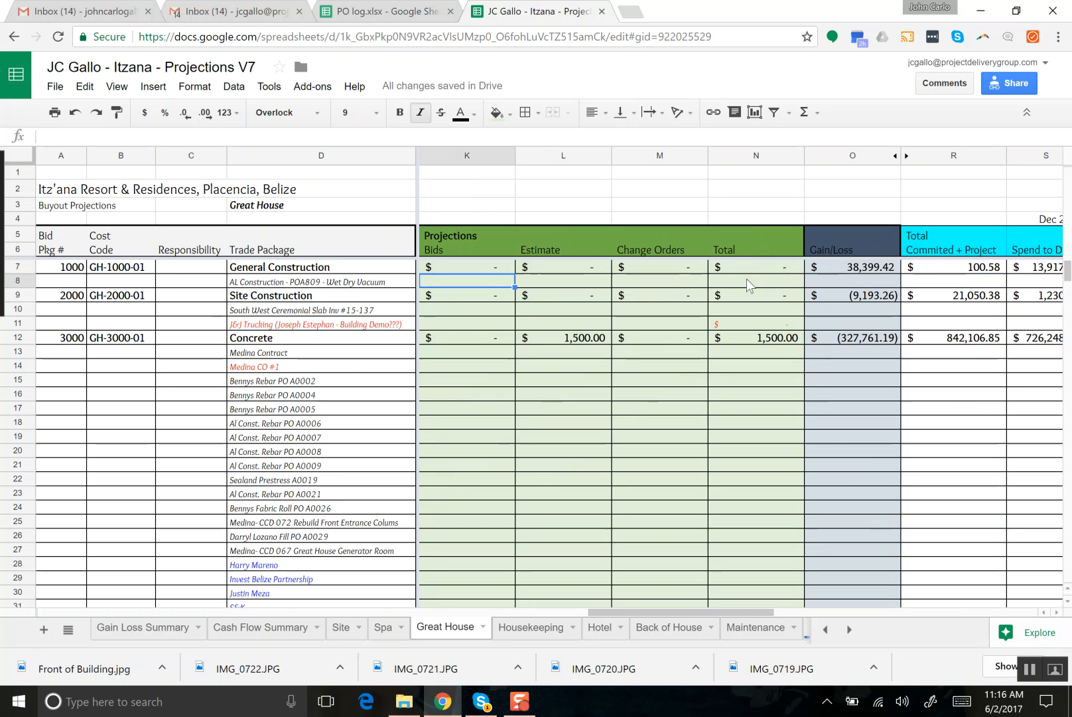
# Set the Projections Total of the Wet Dry Vacuum entry in row 8 to =K8+L8+M8.
pyautogui.press('Down')
pyautogui.press('Down')
pyautogui.press('Up')
pyautogui.press('Up')
pyautogui.press('Right')
pyautogui.press('Right')
pyautogui.press('Right')
pyautogui.write('=')
pyautogui.click(464, 287)
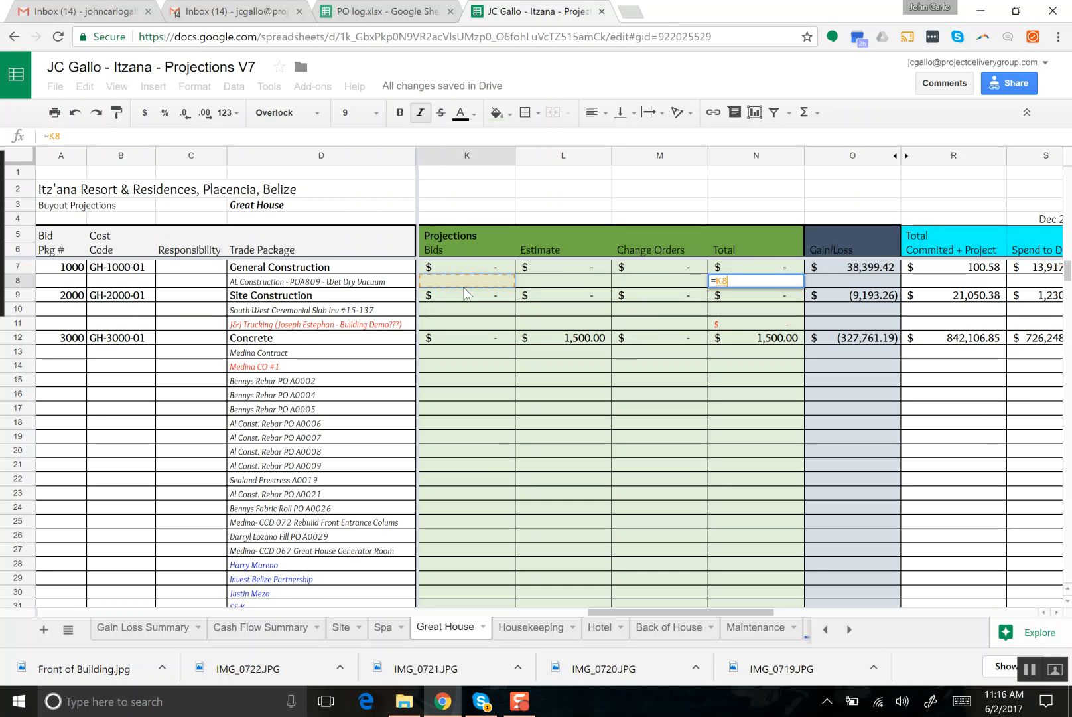
pyautogui.write('+')
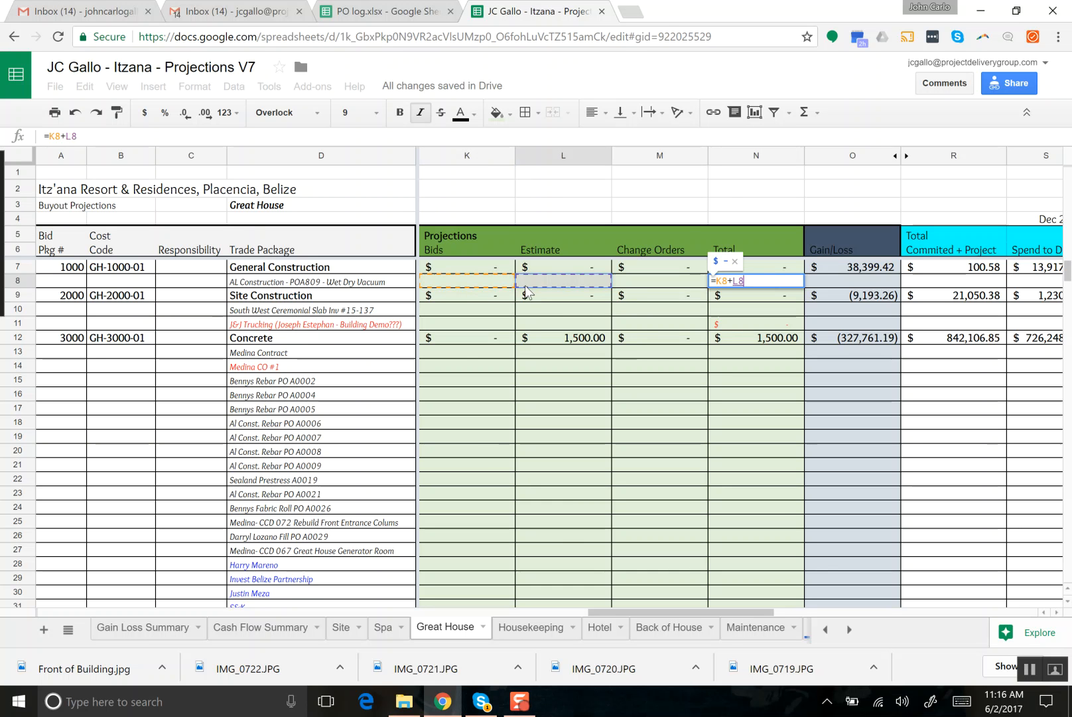
pyautogui.click(526, 285)
pyautogui.write('+')
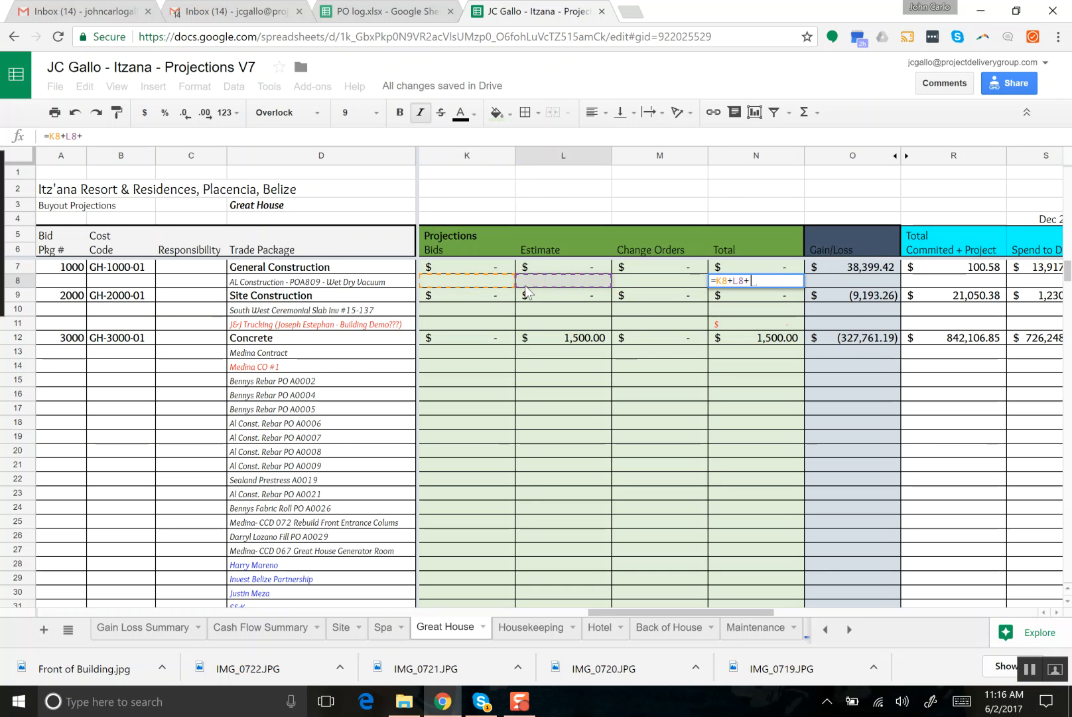
pyautogui.click(638, 286)
pyautogui.press('Return')
# Review row 8 from the Gain/Loss column back across Projections and Committed Costs.
pyautogui.press('Up')
pyautogui.press('Right')
pyautogui.press('Left')
pyautogui.press('Left')
pyautogui.press('Left')
pyautogui.press('Left')
pyautogui.press('Left')
pyautogui.press('Left')
pyautogui.press('Left')
pyautogui.press('Left')
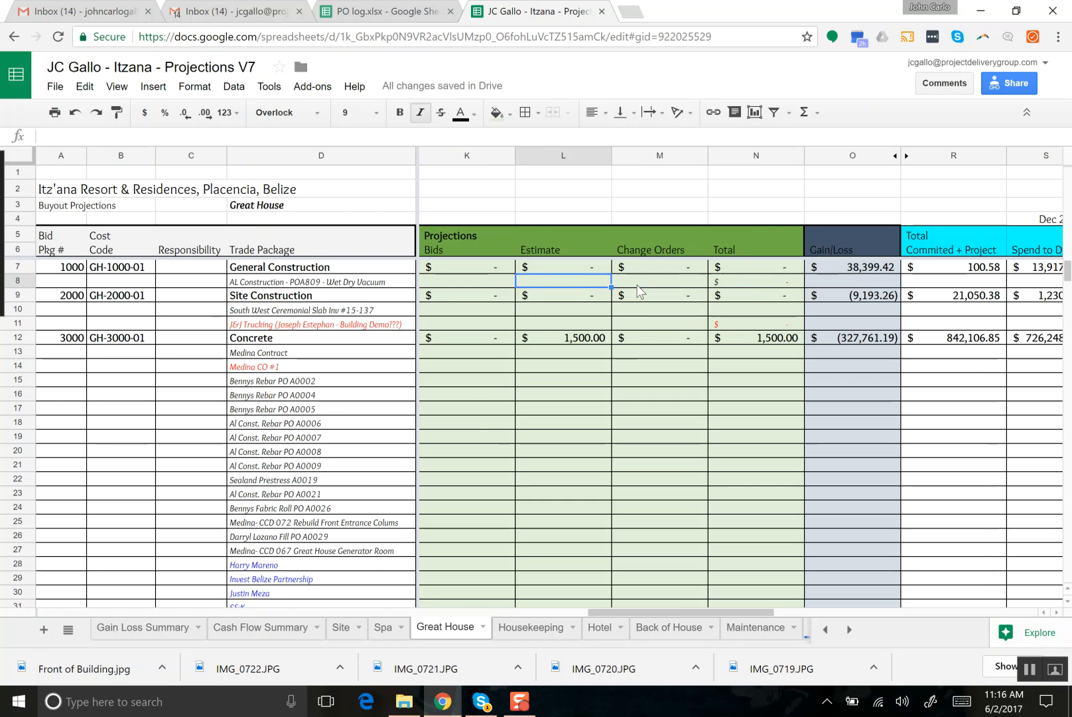
# Check the Budgets cells of the Wet Dry Vacuum entry in row 8, then return to its Committed Costs Contracts cell.
pyautogui.press('Left')
pyautogui.press('Left')
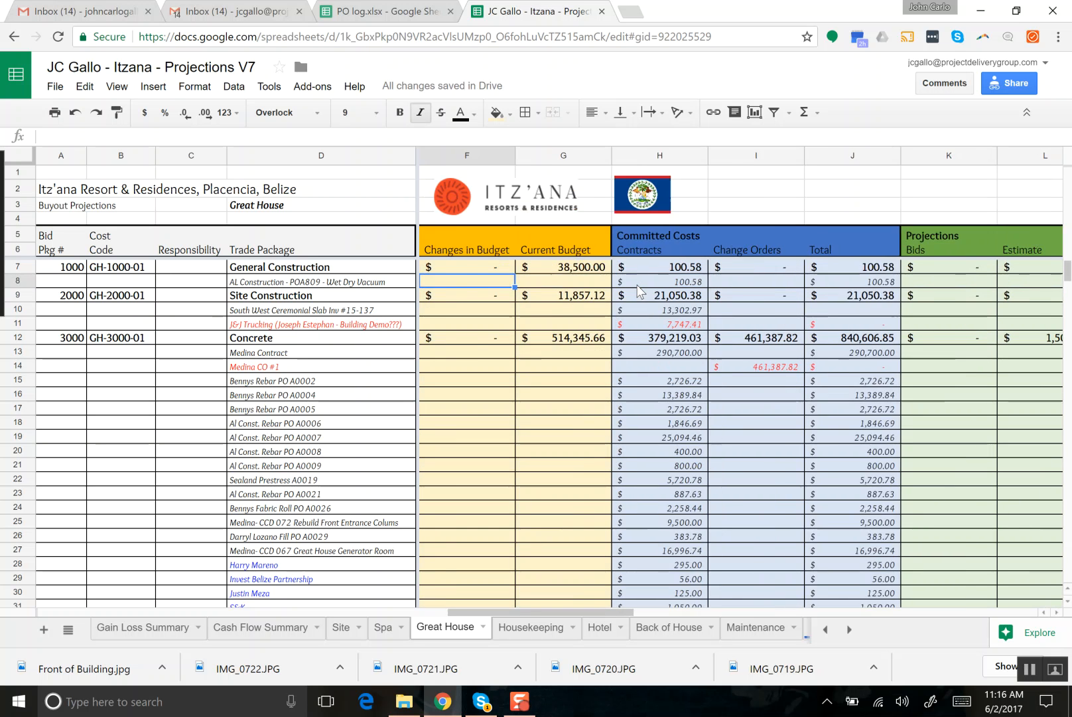
pyautogui.press('Left')
pyautogui.press('Right')
pyautogui.press('Right')
pyautogui.press('Right')
pyautogui.press('Right')
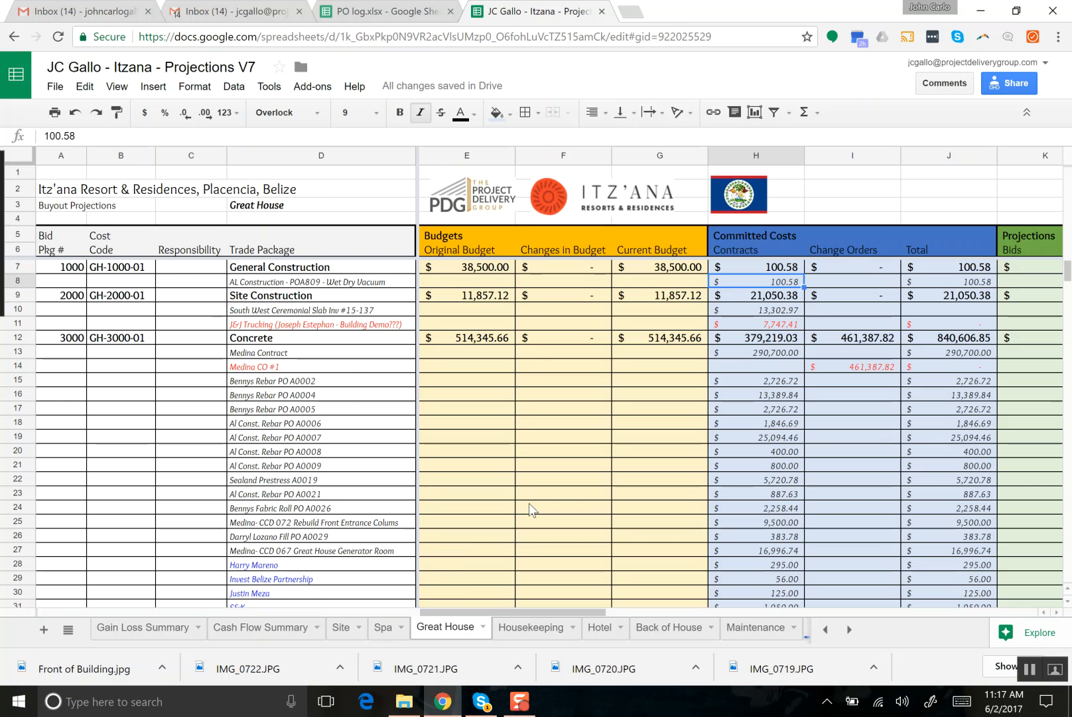
# Switch to File Explorer, go to the A.5 - Purchase Orders folder of 103 - Itzana, and move the window aside.
pyautogui.click(406, 698)
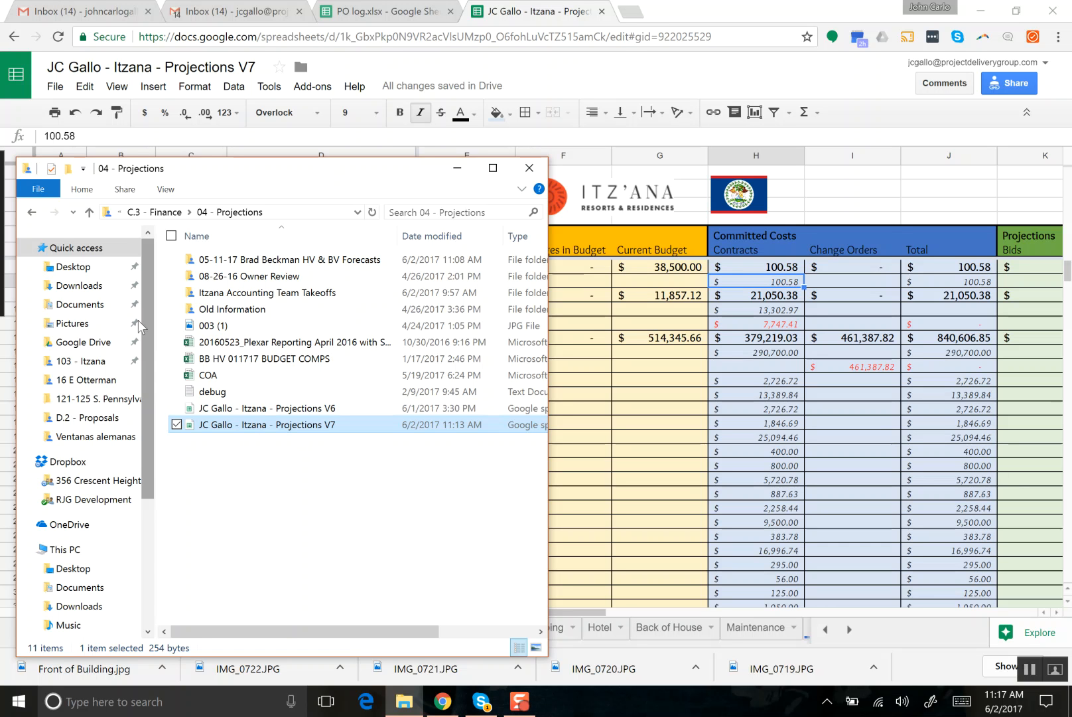
pyautogui.click(29, 214)
pyautogui.click(29, 213)
pyautogui.doubleClick(284, 329)
pyautogui.moveTo(319, 180); pyautogui.dragTo(707, 165)
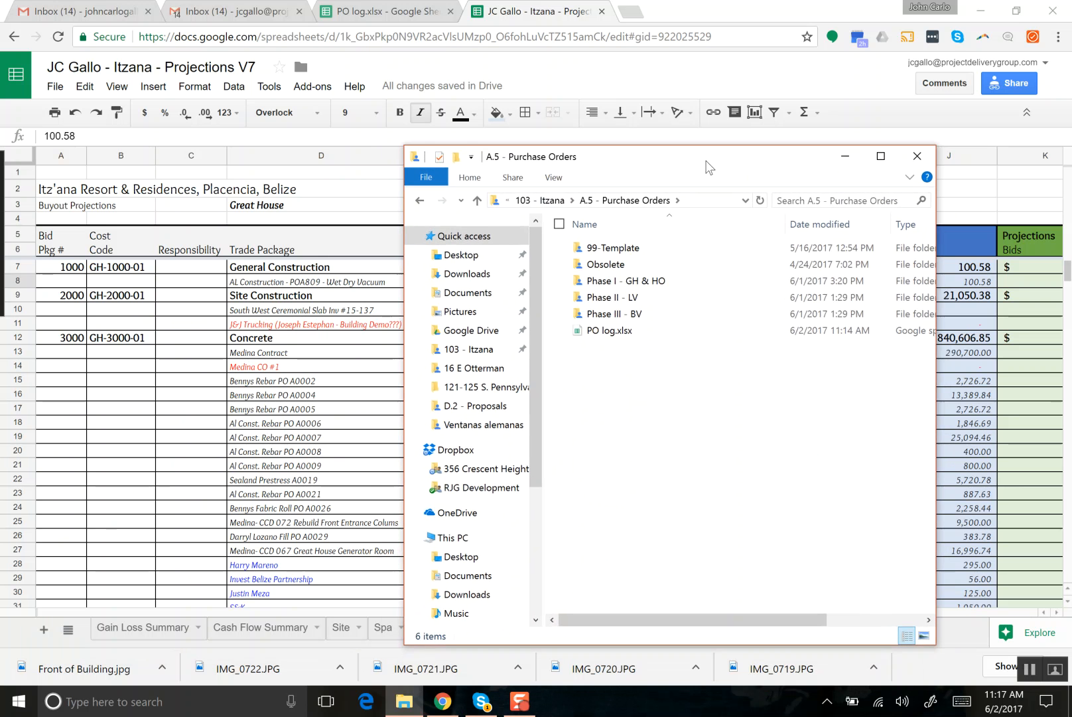
# Open the PO# A0809- Wet Dry Vac PDF from the A0809- Wet Dry Vac folder in Phase I - GH & HO.
pyautogui.doubleClick(644, 287)
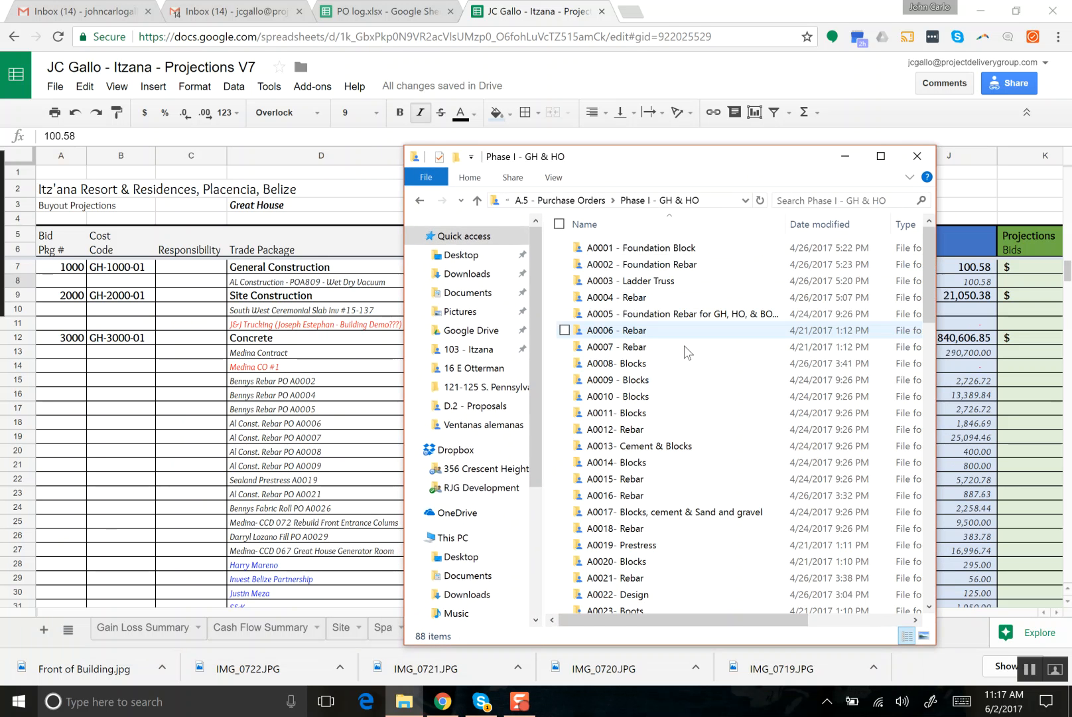
pyautogui.scroll(-14, 686, 425)
pyautogui.scroll(-20, 686, 453)
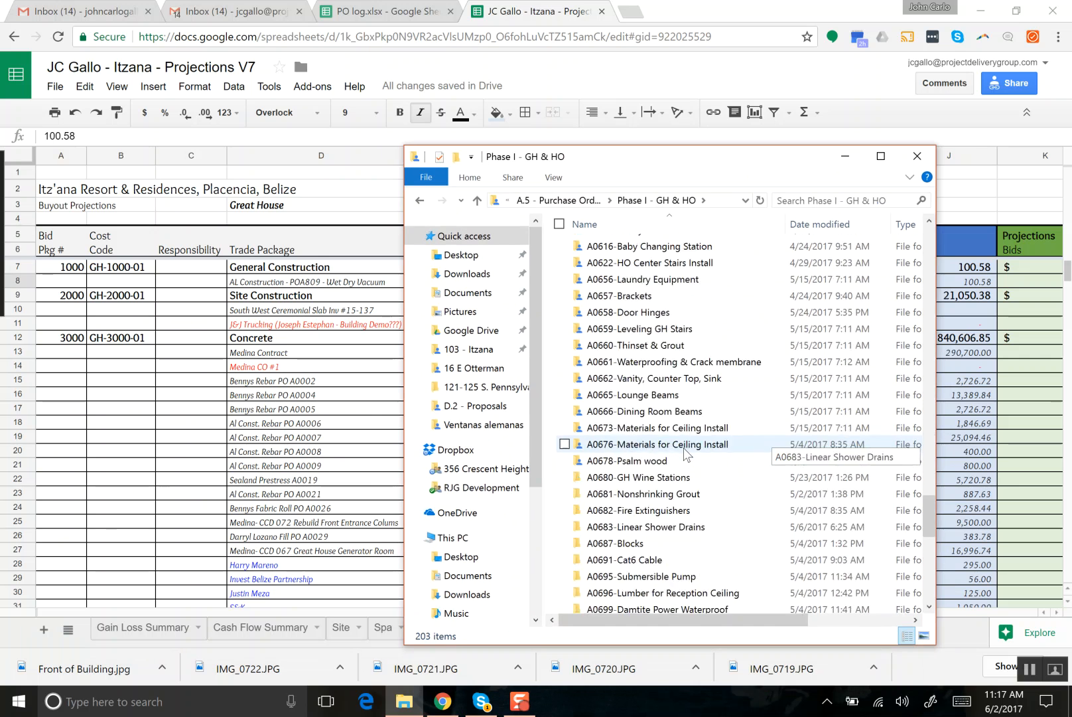
pyautogui.scroll(-2, 686, 453)
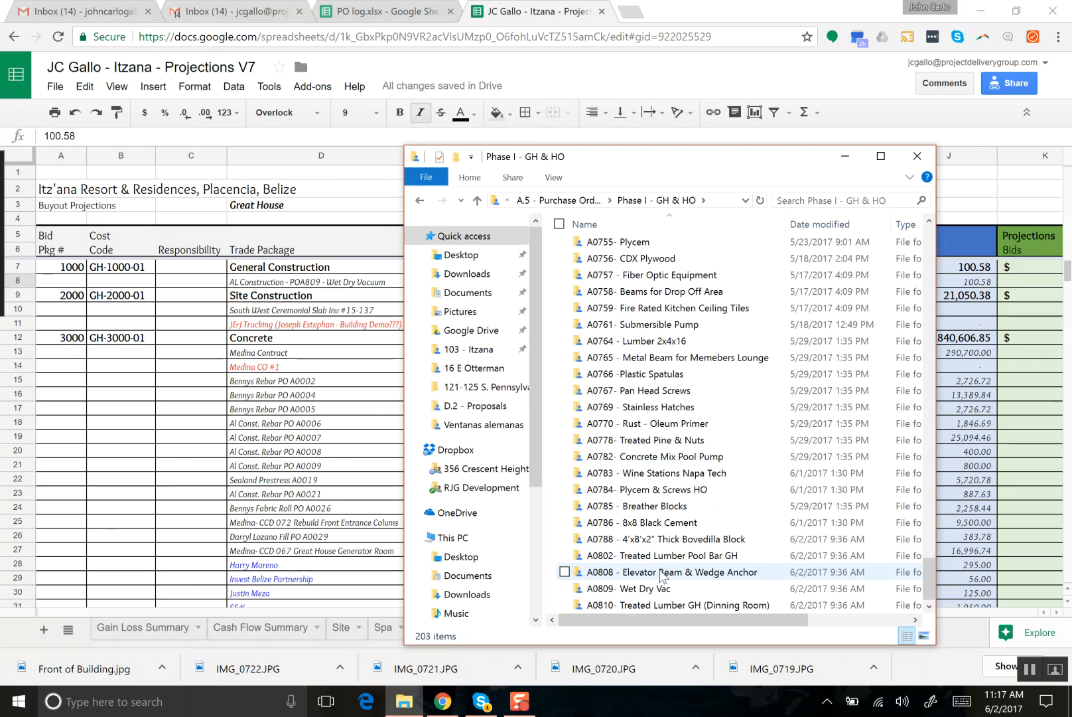
pyautogui.doubleClick(653, 589)
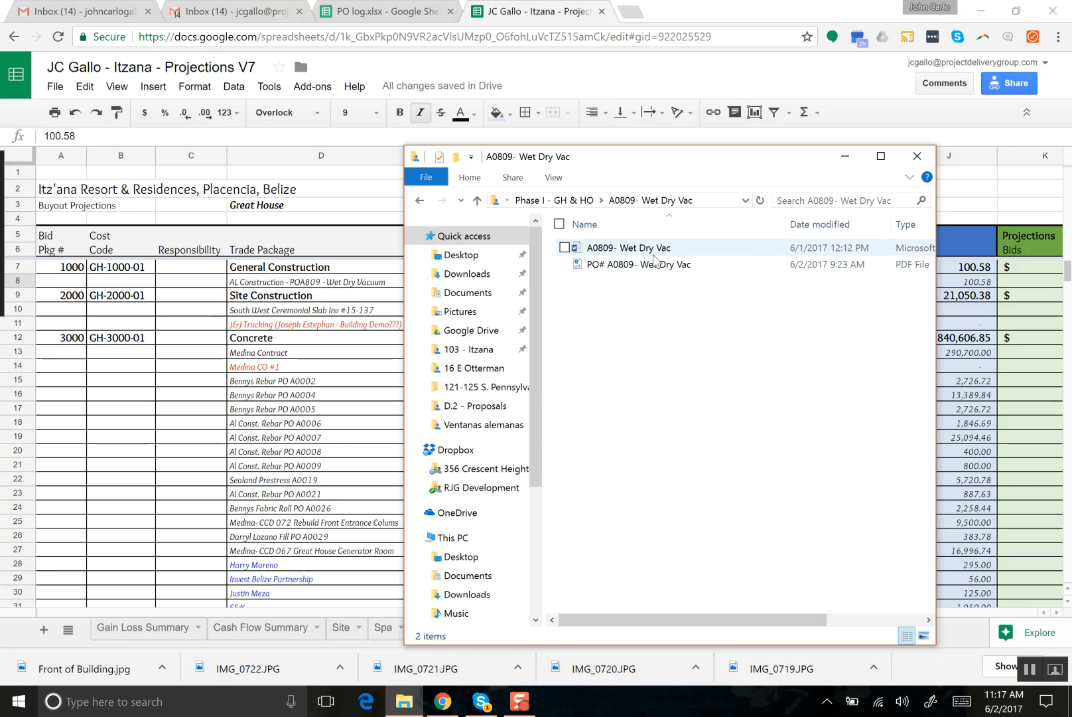
pyautogui.doubleClick(645, 265)
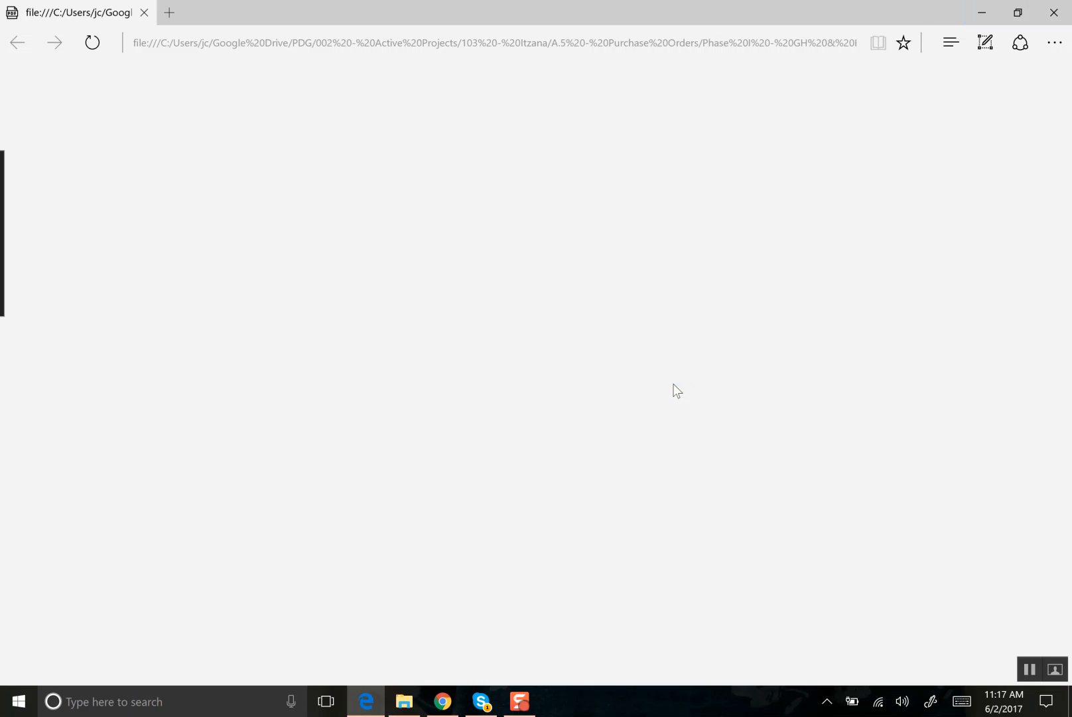
# Examine purchase order A0809's line item, subtotal, GST, total and division, then put the PDF out of the way.
pyautogui.scroll(-2, 675, 389)
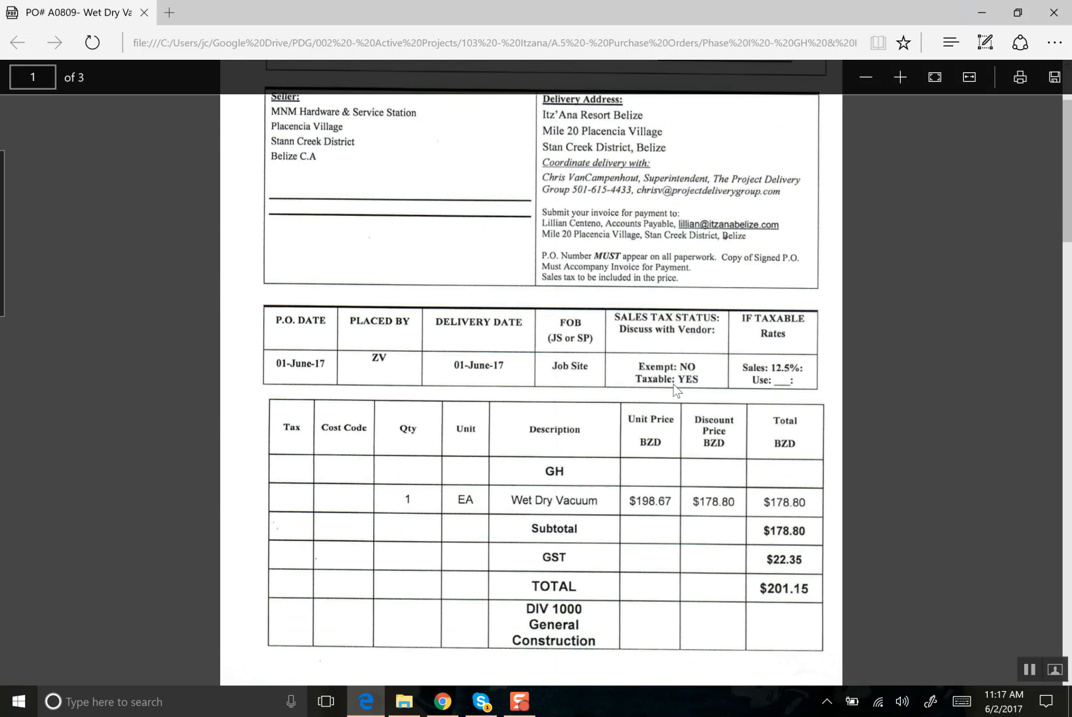
pyautogui.scroll(-1, 674, 389)
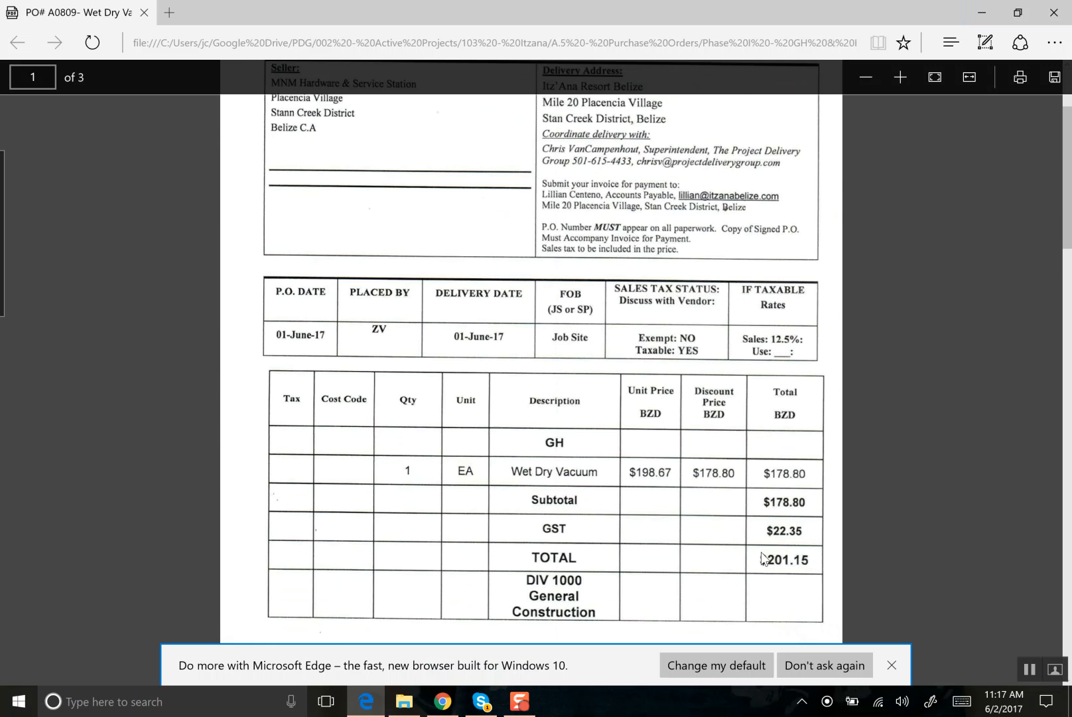
pyautogui.scroll(-4, 763, 559)
pyautogui.scroll(1, 764, 559)
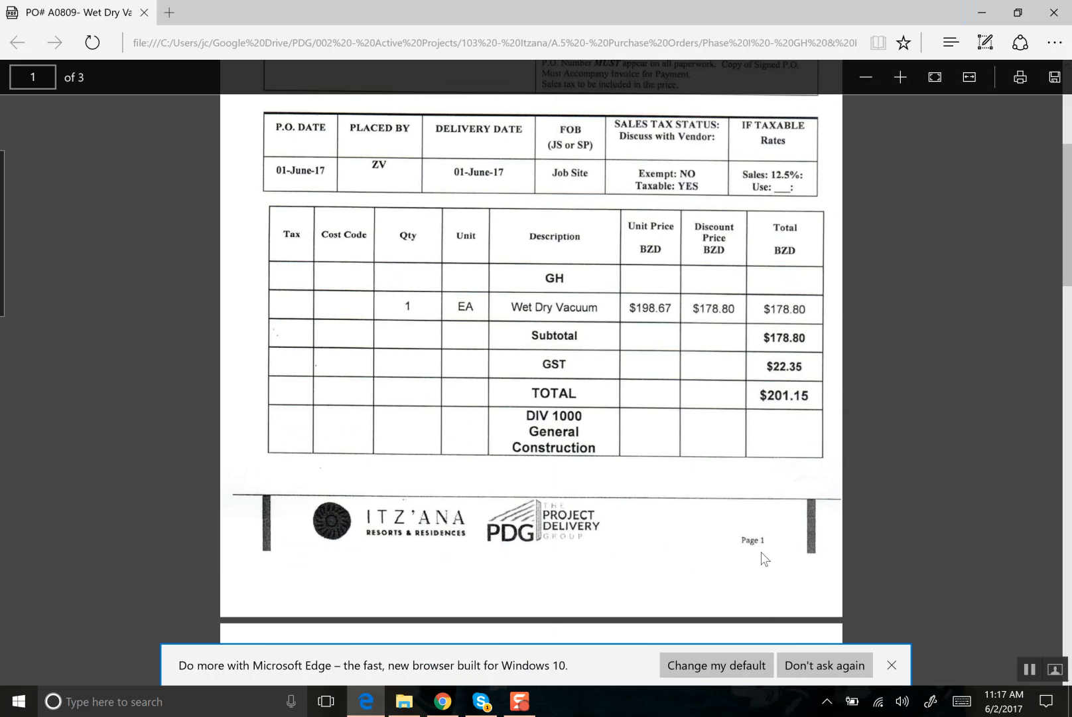
pyautogui.scroll(2, 765, 559)
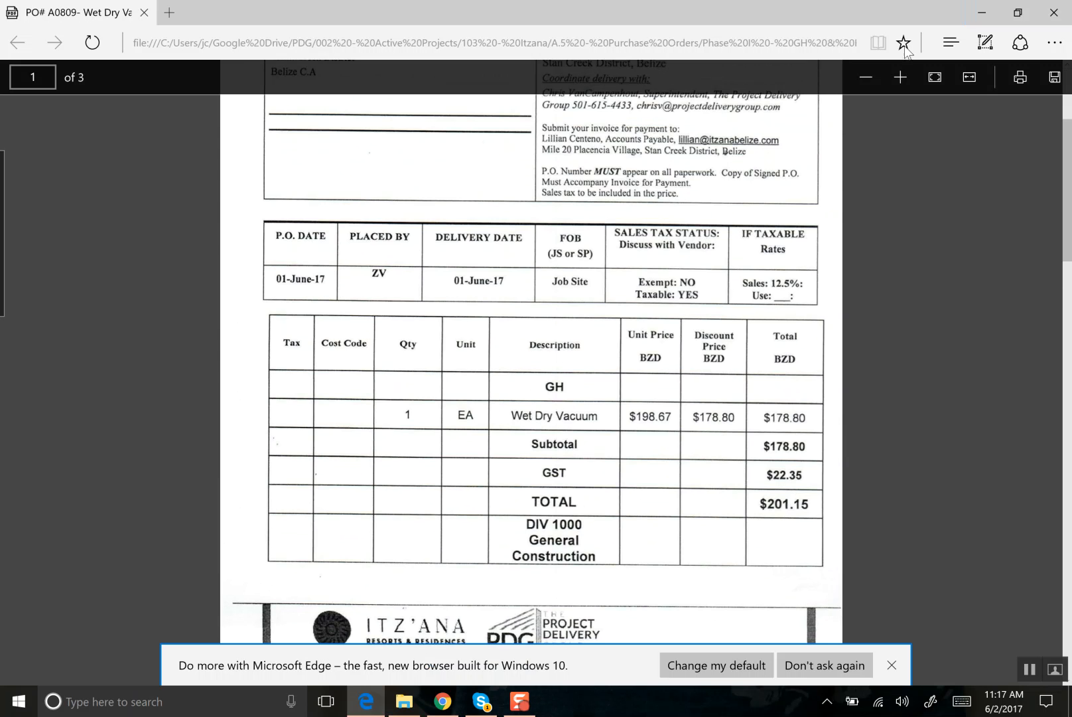
pyautogui.click(982, 13)
# Set the Committed Costs Contracts amount of the Wet Dry Vacuum entry in row 8 to =100.58*.885.
pyautogui.click(351, 287)
pyautogui.press('Right')
pyautogui.press('Right')
pyautogui.press('Right')
pyautogui.press('Right')
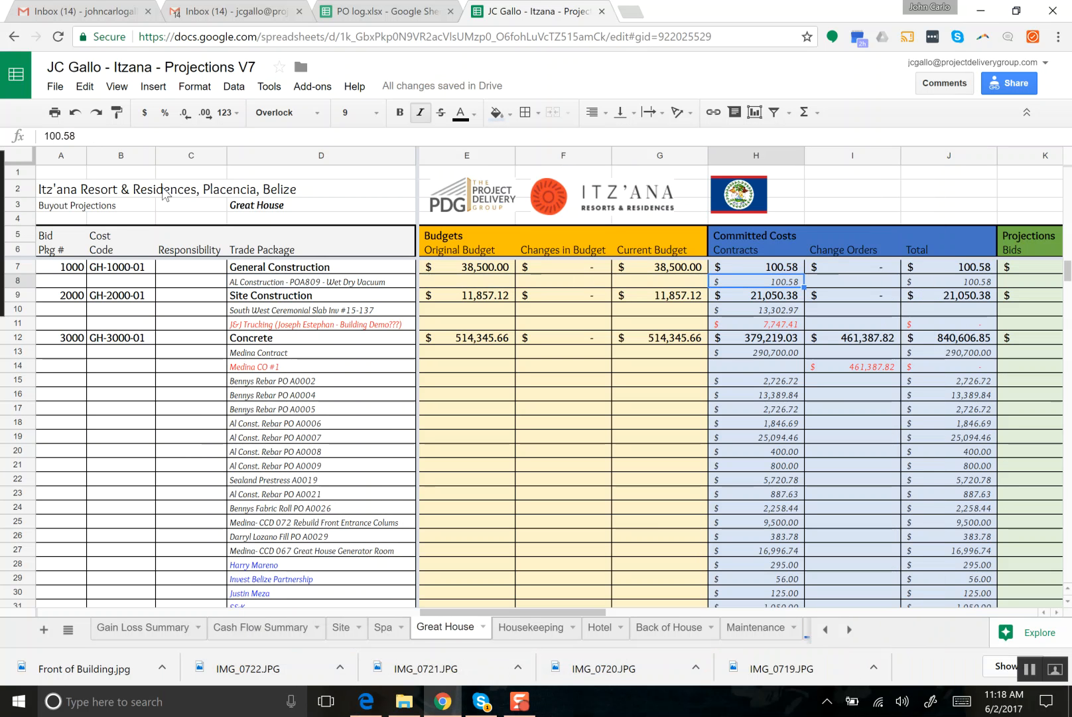
pyautogui.click(46, 137)
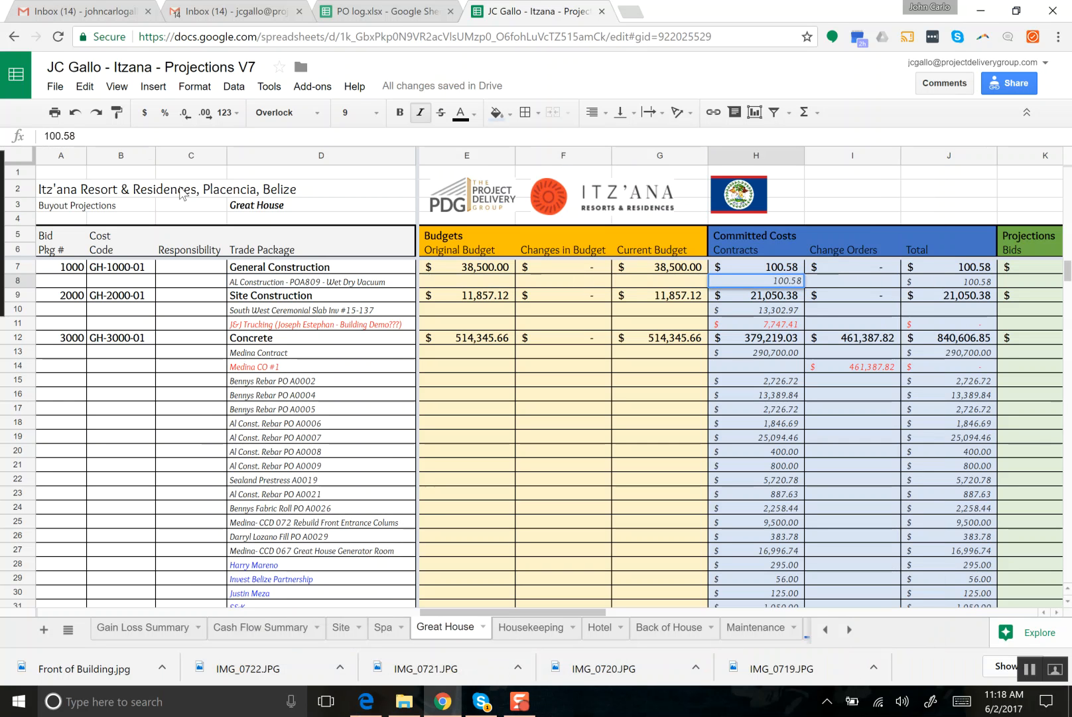
pyautogui.write('=100.58*.885')
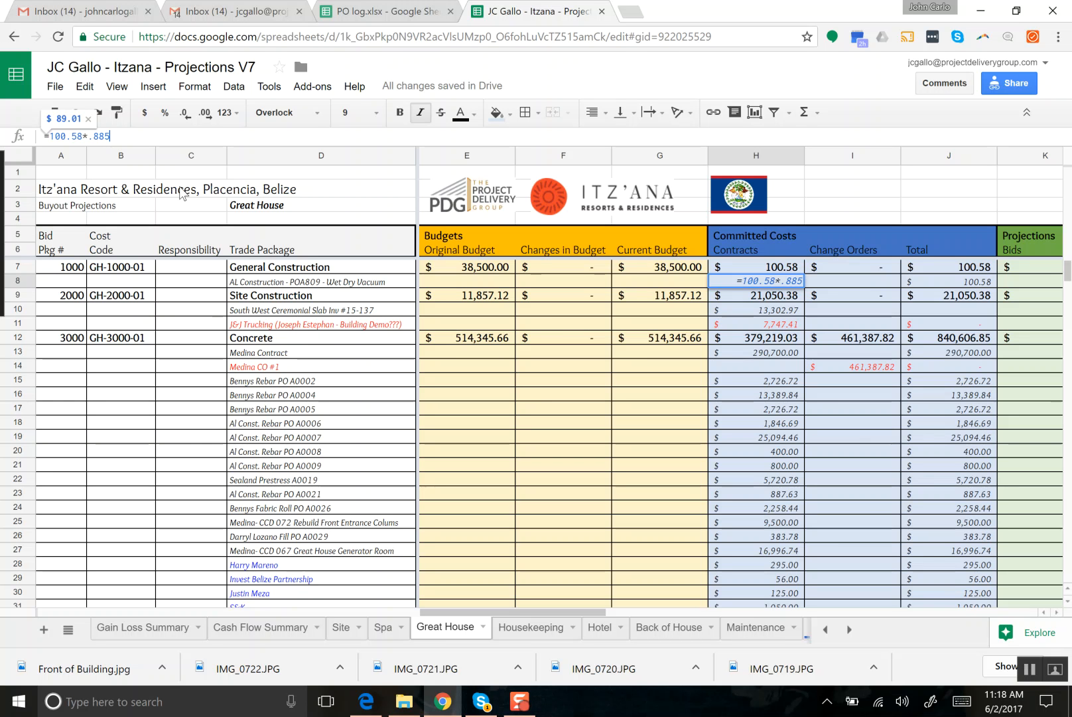
pyautogui.press('Return')
pyautogui.press('Up')
pyautogui.press('Right')
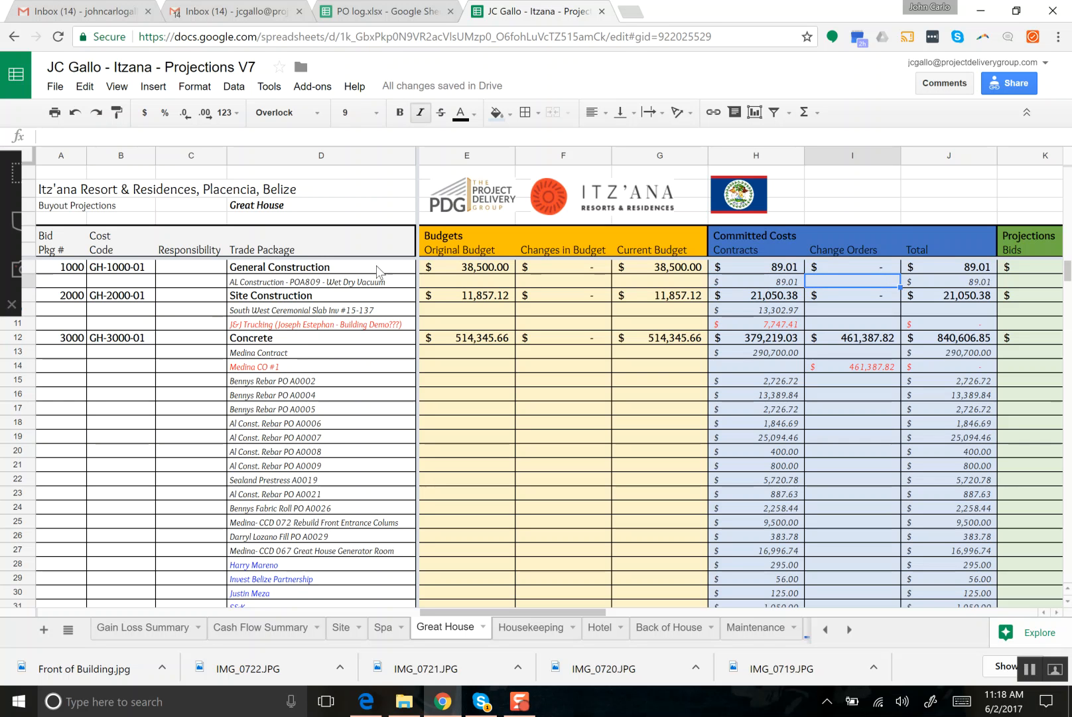
# Append "(Excluding GST)" to the POA809 Wet Dry Vacuum description in row 8.
pyautogui.doubleClick(390, 281)
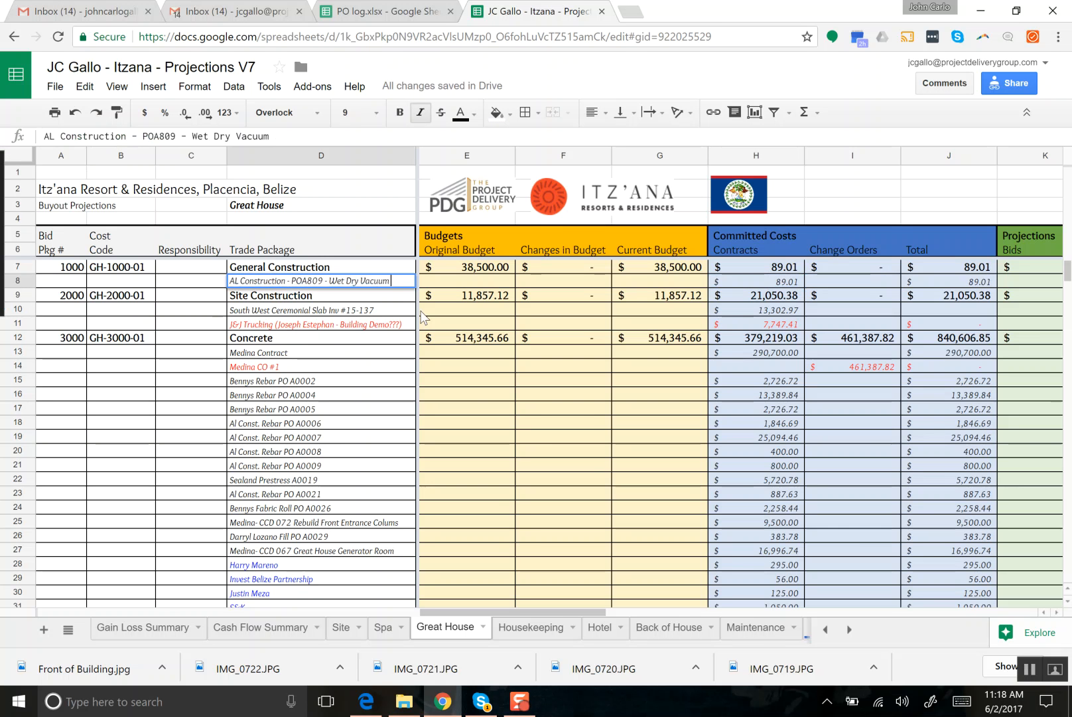
pyautogui.write('(Excluding GST')
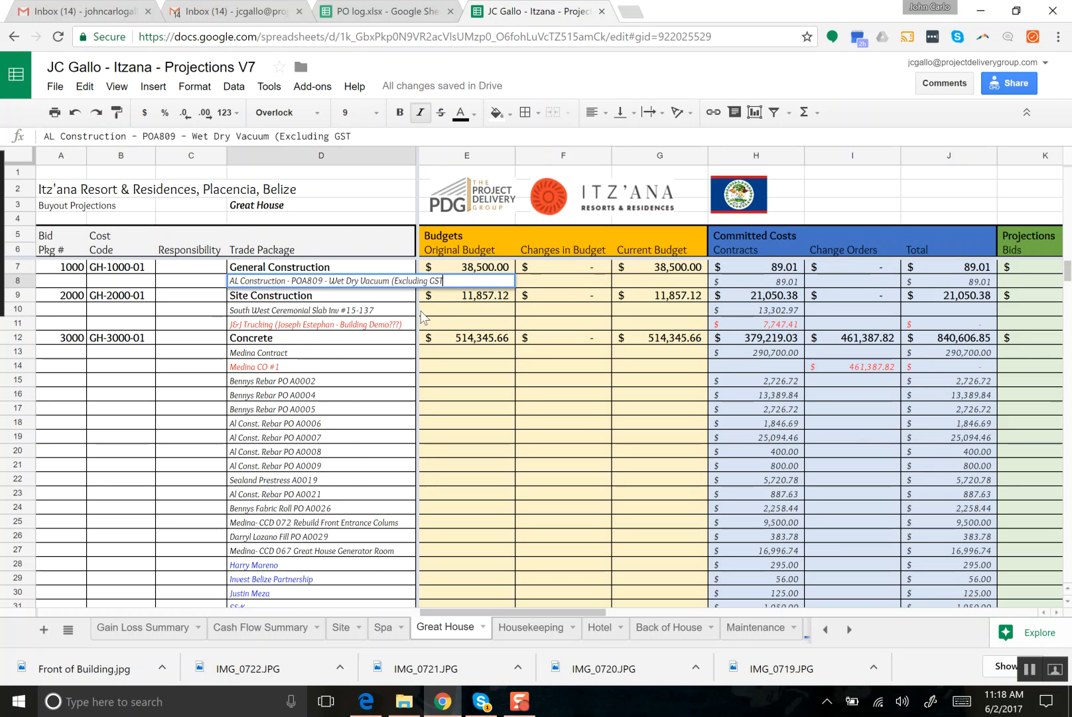
pyautogui.write(')')
pyautogui.press('Return')
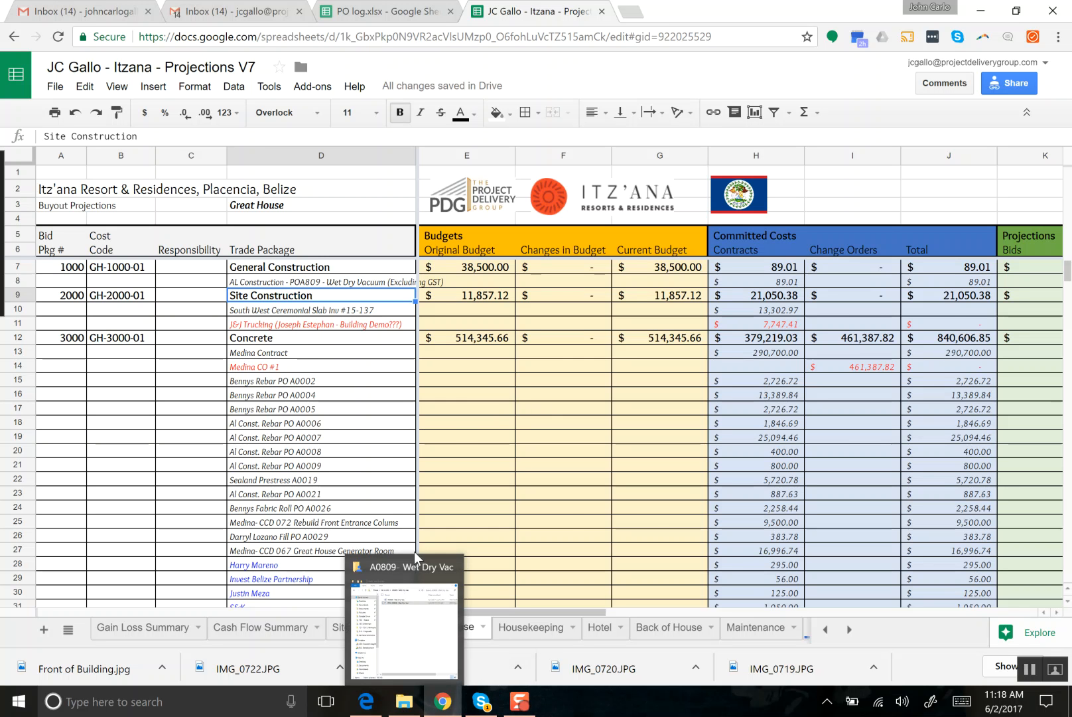
# Find and select the AL Construction - POA810 entry in row 91 under Rough Carpentry.
pyautogui.scroll(-10, 360, 495)
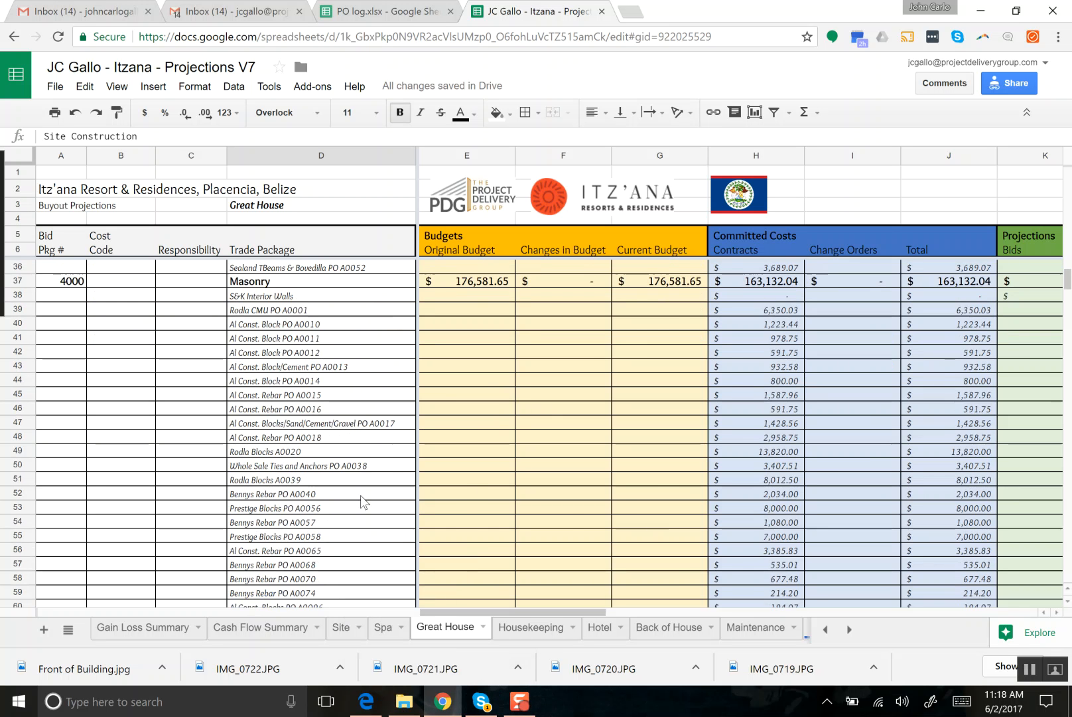
pyautogui.scroll(-5, 361, 495)
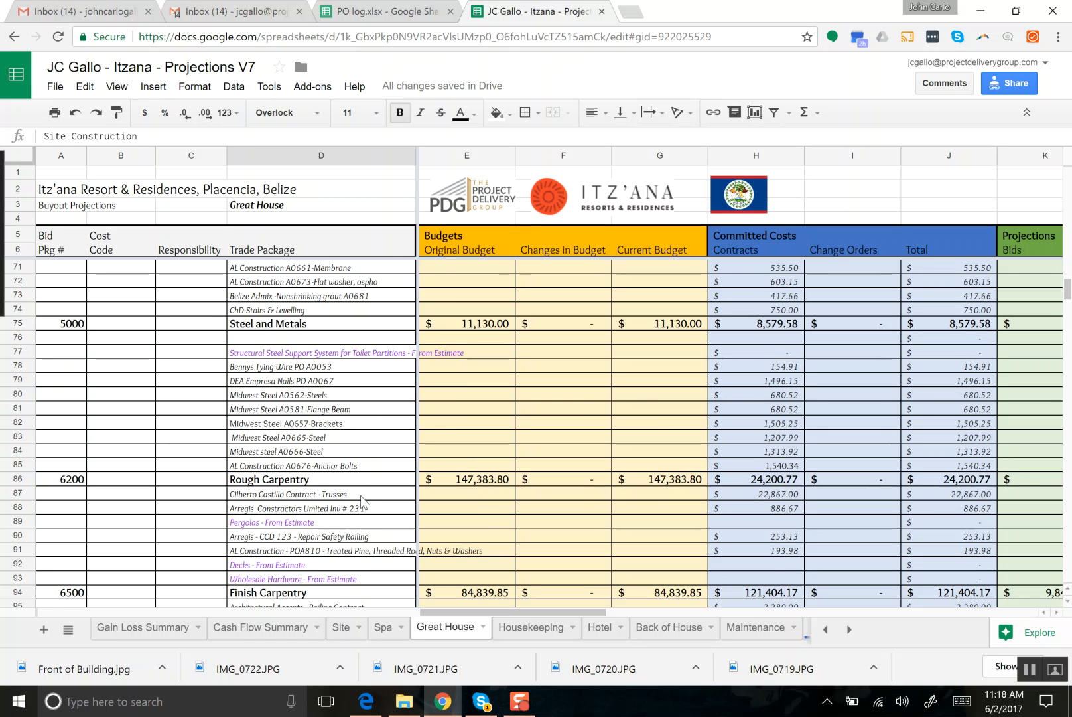
pyautogui.scroll(-1, 360, 495)
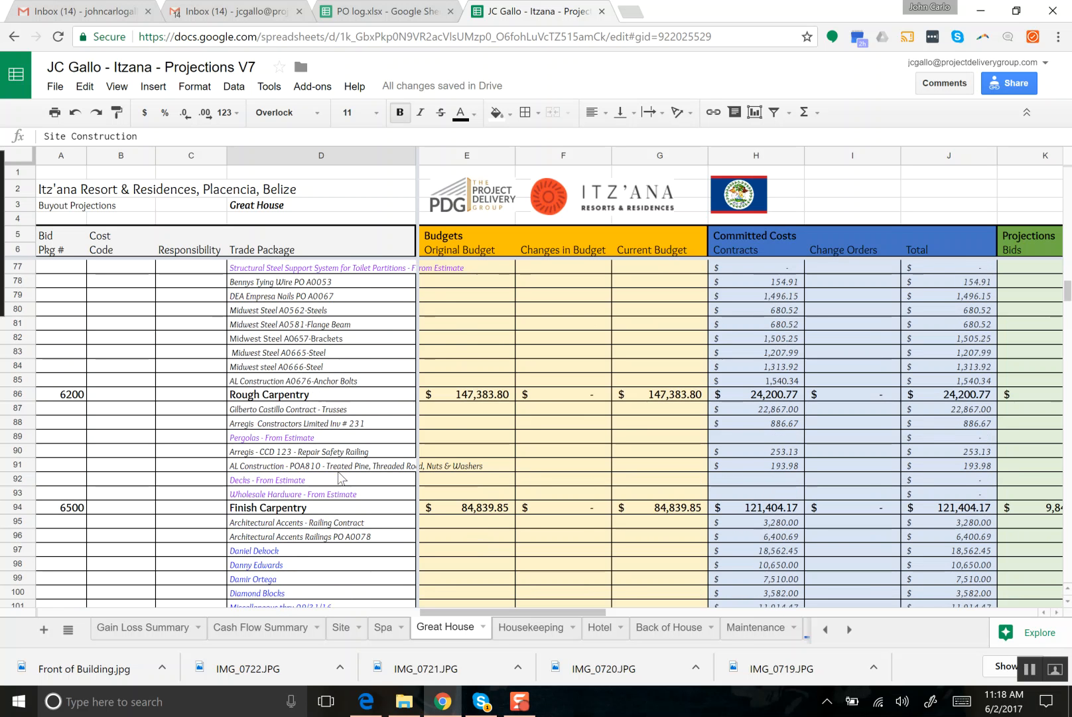
pyautogui.click(329, 467)
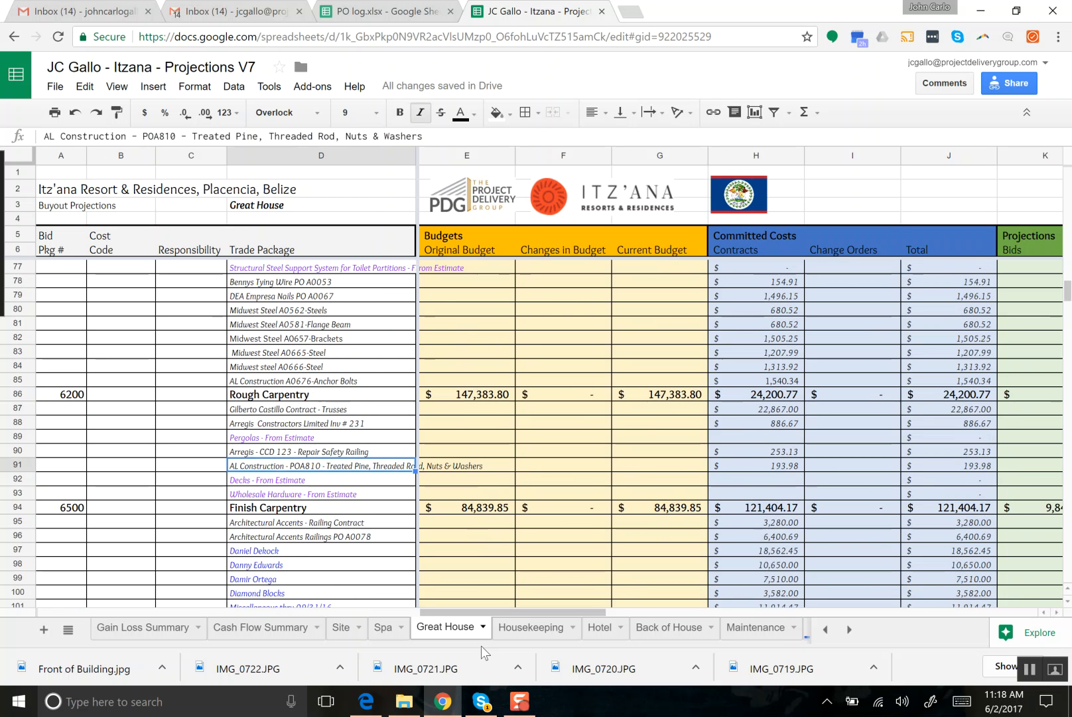
# Switch to File Explorer and open the PO # A0810 PDF from the A0810 - Treated Lumber GH (Dinning Room) folder.
pyautogui.click(411, 708)
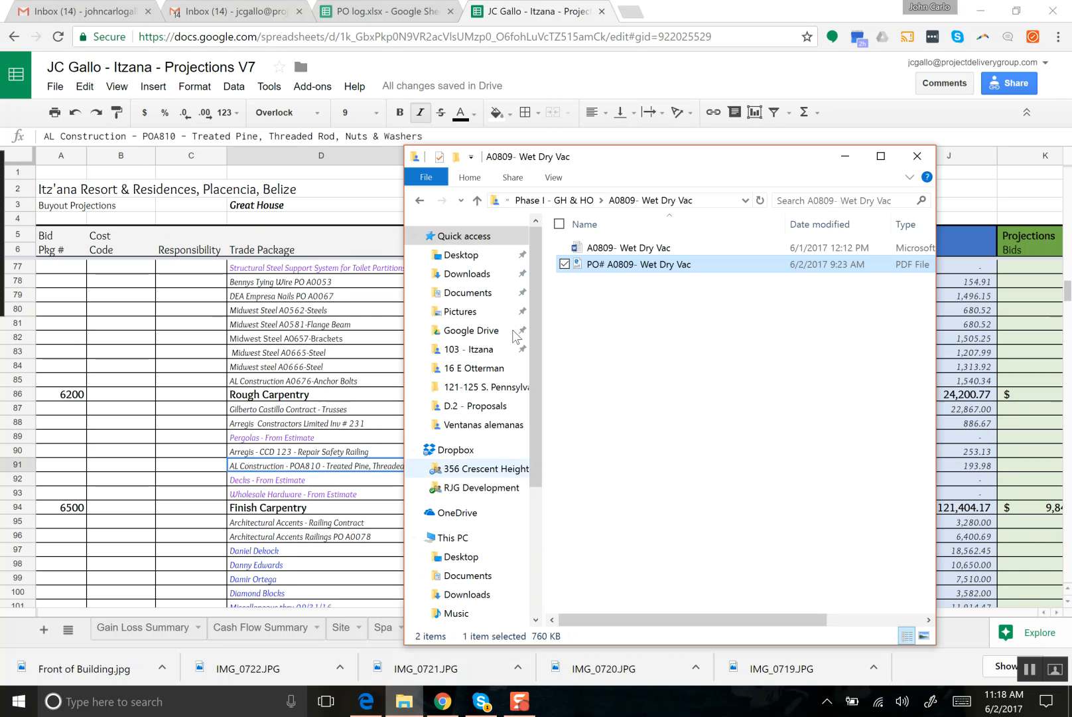
pyautogui.click(419, 201)
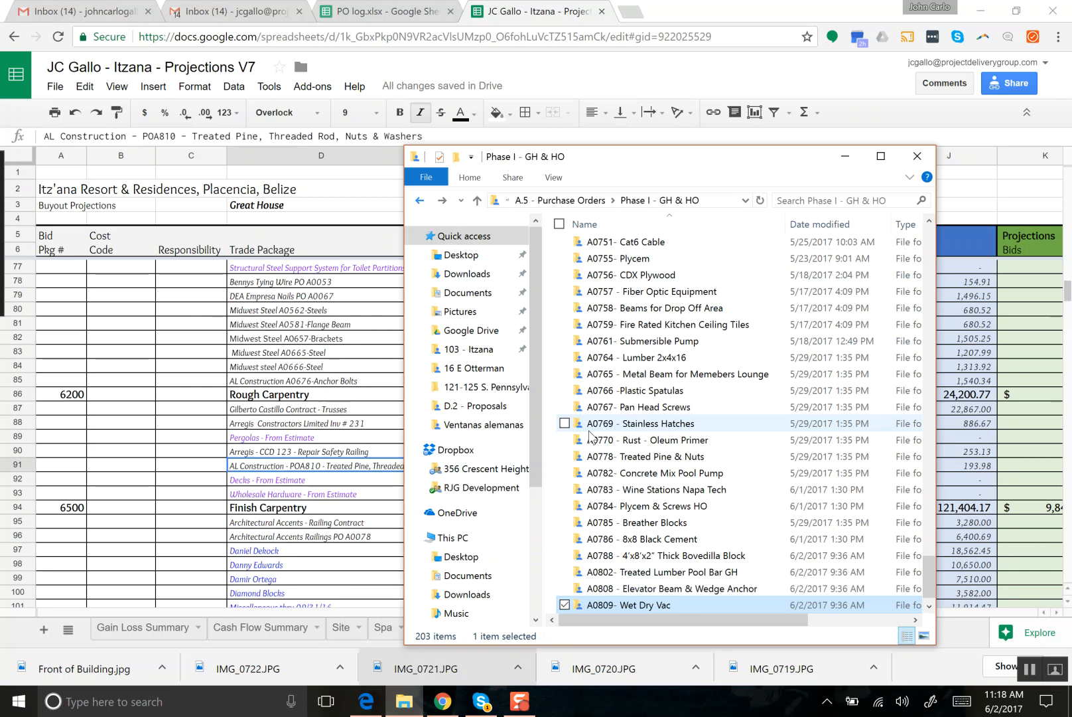
pyautogui.doubleClick(631, 609)
pyautogui.doubleClick(663, 264)
# Examine purchase order A0810's items, discount, GST, total and division, then put the PDF out of the way.
pyautogui.scroll(-5, 677, 391)
pyautogui.scroll(-3, 677, 392)
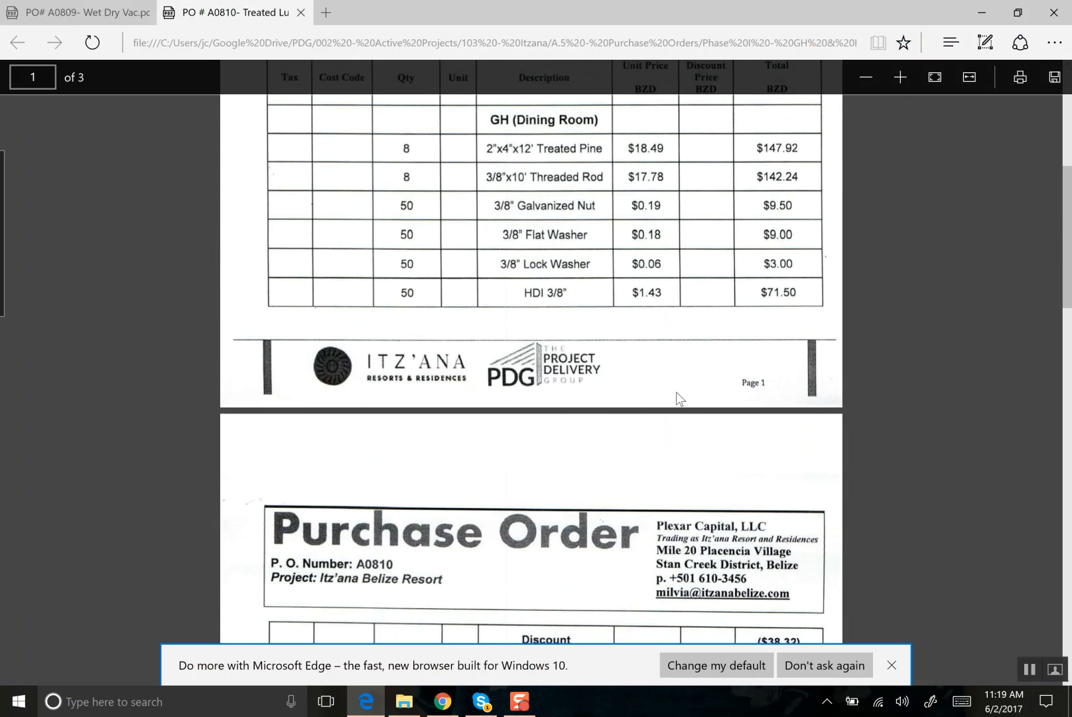
pyautogui.scroll(3, 677, 396)
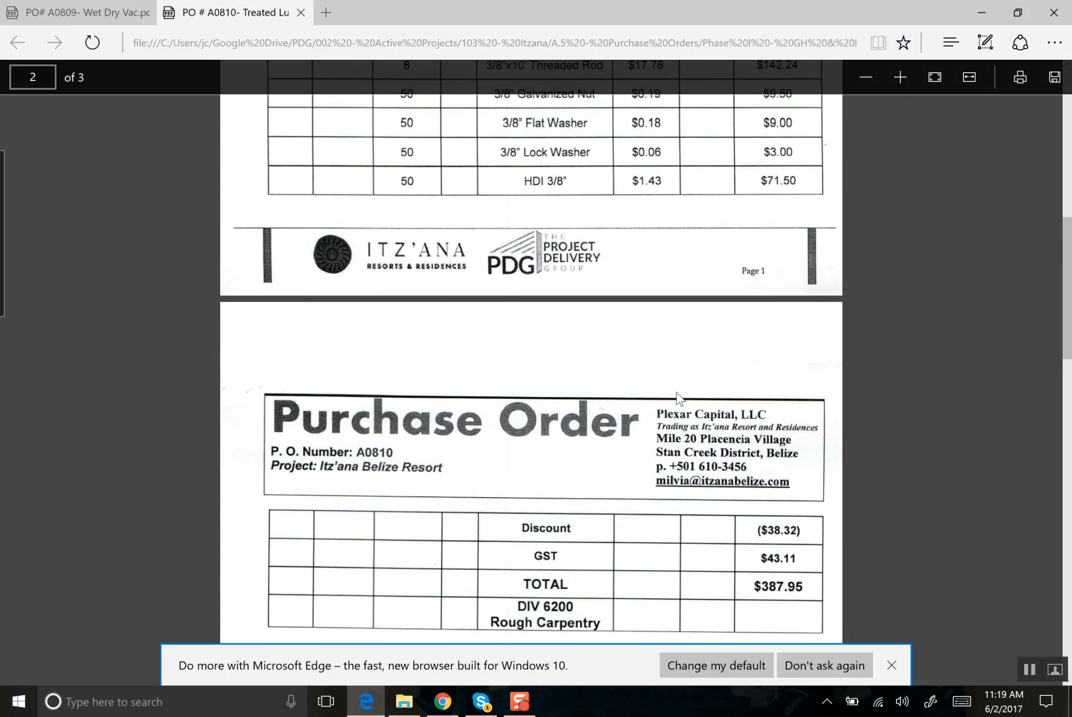
pyautogui.scroll(-2, 676, 391)
pyautogui.scroll(-2, 676, 391)
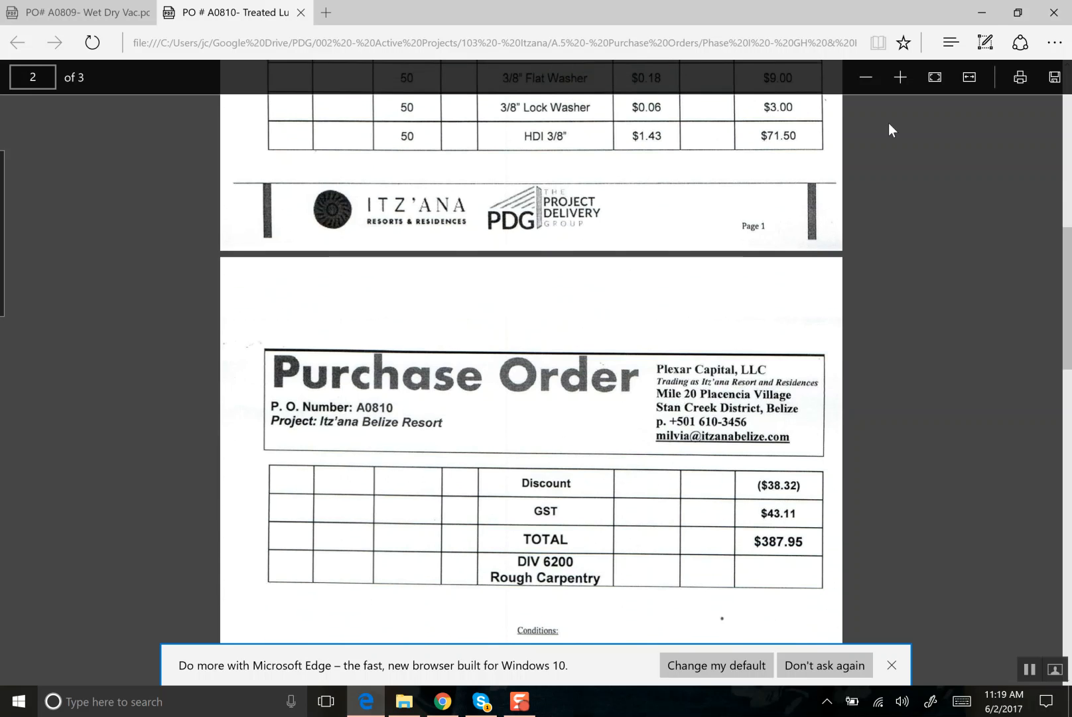
pyautogui.click(988, 4)
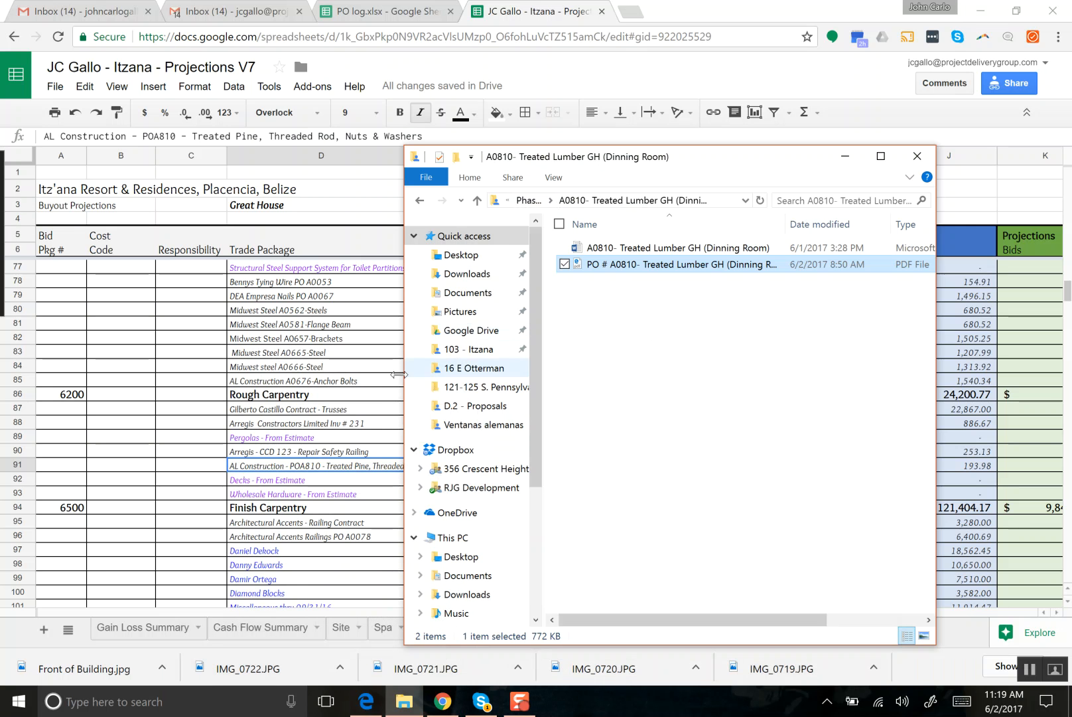
# Append "(excluding GST)" to the POA810 Treated Pine, Threaded Rod, Nuts & Washers description in row 91.
pyautogui.click(367, 438)
pyautogui.click(370, 423)
pyautogui.click(384, 466)
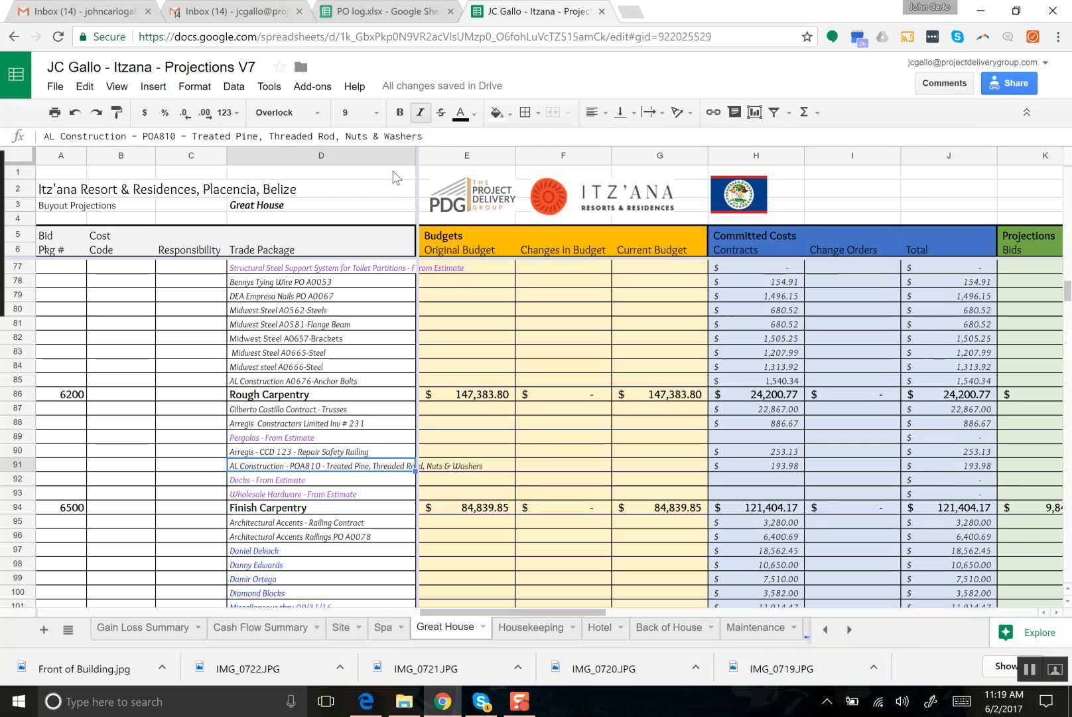
pyautogui.click(444, 136)
pyautogui.write('(excluding ')
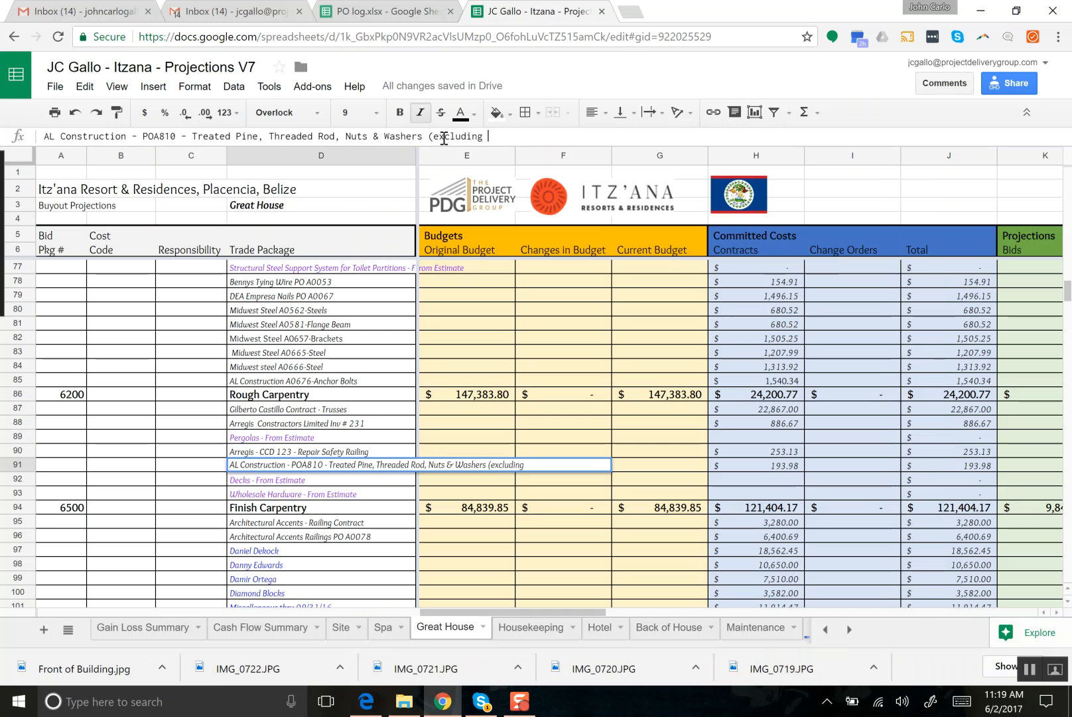
pyautogui.write('GST)')
pyautogui.press('Tab')
# Change the POA810 contract amount in row 91 to the formula =193.98*.885 to exclude GST.
pyautogui.press('Tab')
pyautogui.press('Tab')
pyautogui.press('Tab')
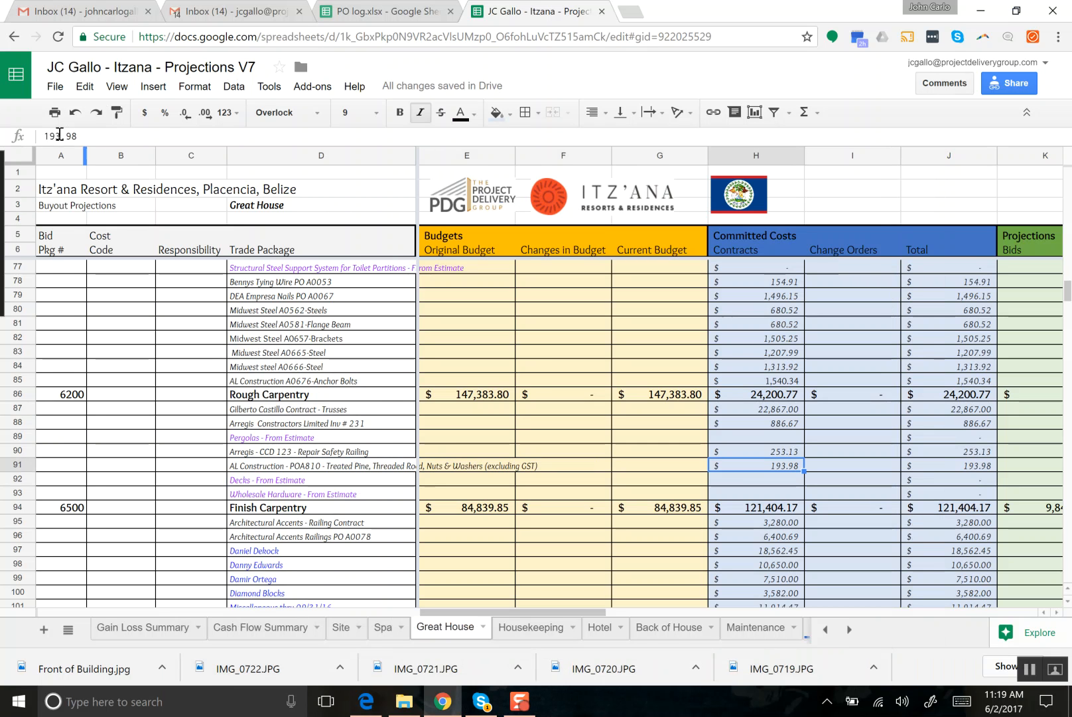
pyautogui.click(48, 136)
pyautogui.write('=')
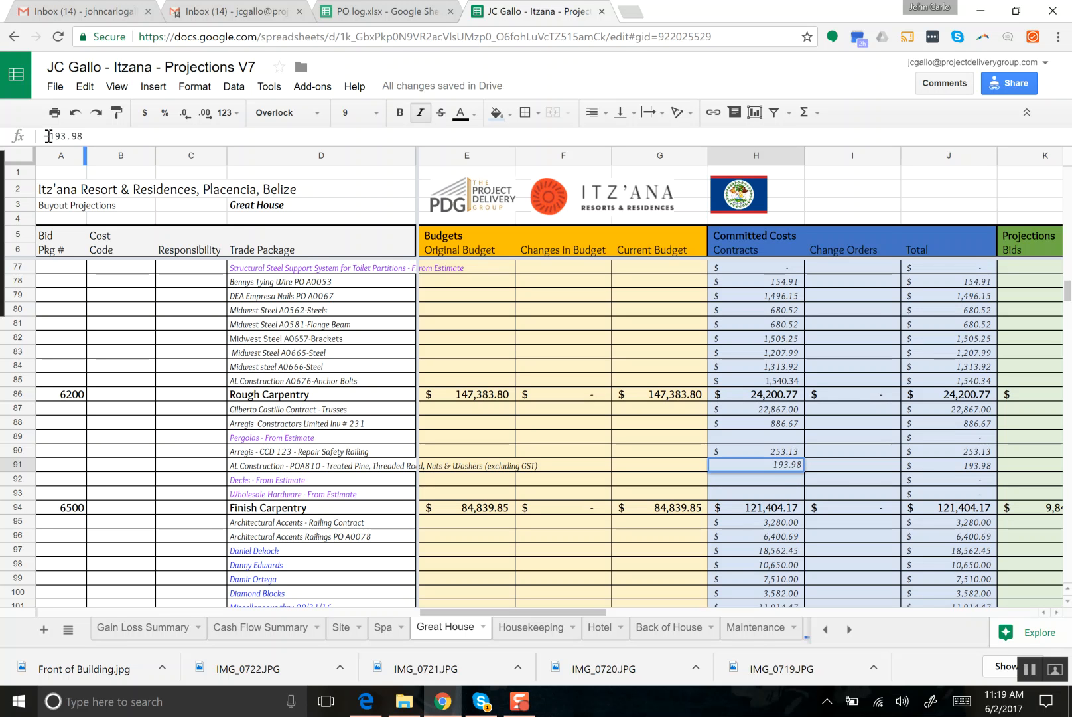
pyautogui.press('End')
pyautogui.write('*.885')
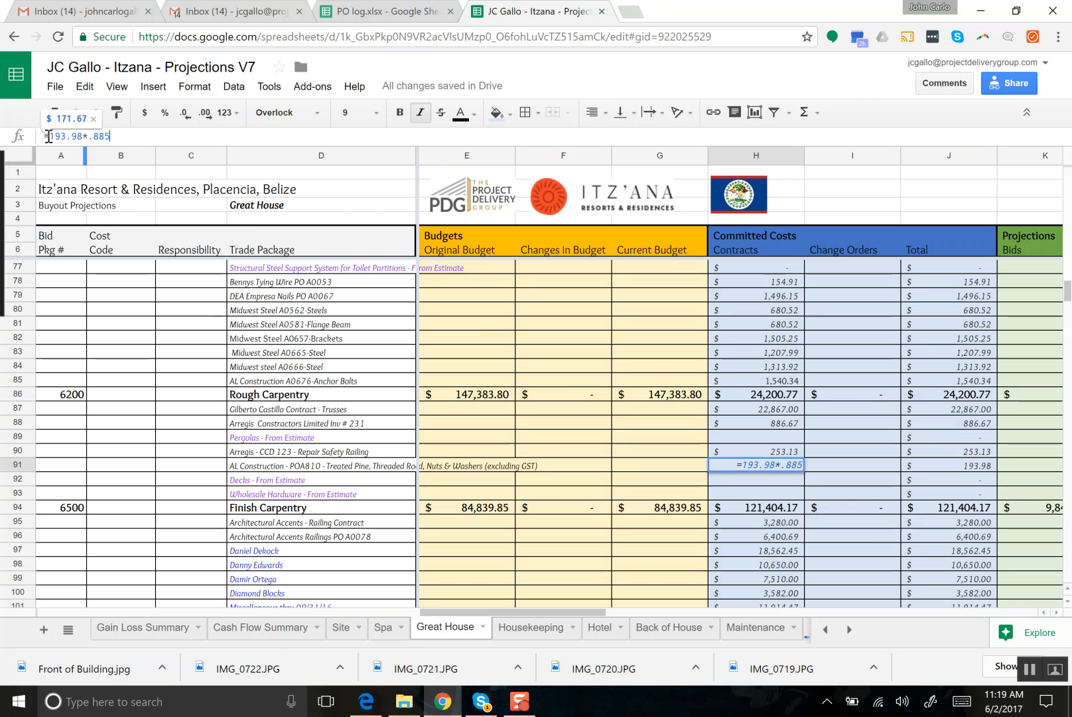
pyautogui.press('Return')
# Examine the committed total and projection columns across the POA810 entry in row 91.
pyautogui.press('Up')
pyautogui.press('Right')
pyautogui.press('Right')
pyautogui.press('Right')
pyautogui.press('Right')
pyautogui.press('Right')
pyautogui.press('Left')
pyautogui.press('Left')
pyautogui.press('Right')
pyautogui.press('Right')
pyautogui.press('Left')
pyautogui.press('Left')
pyautogui.press('Left')
pyautogui.press('Left')
pyautogui.press('Left')
pyautogui.press('Left')
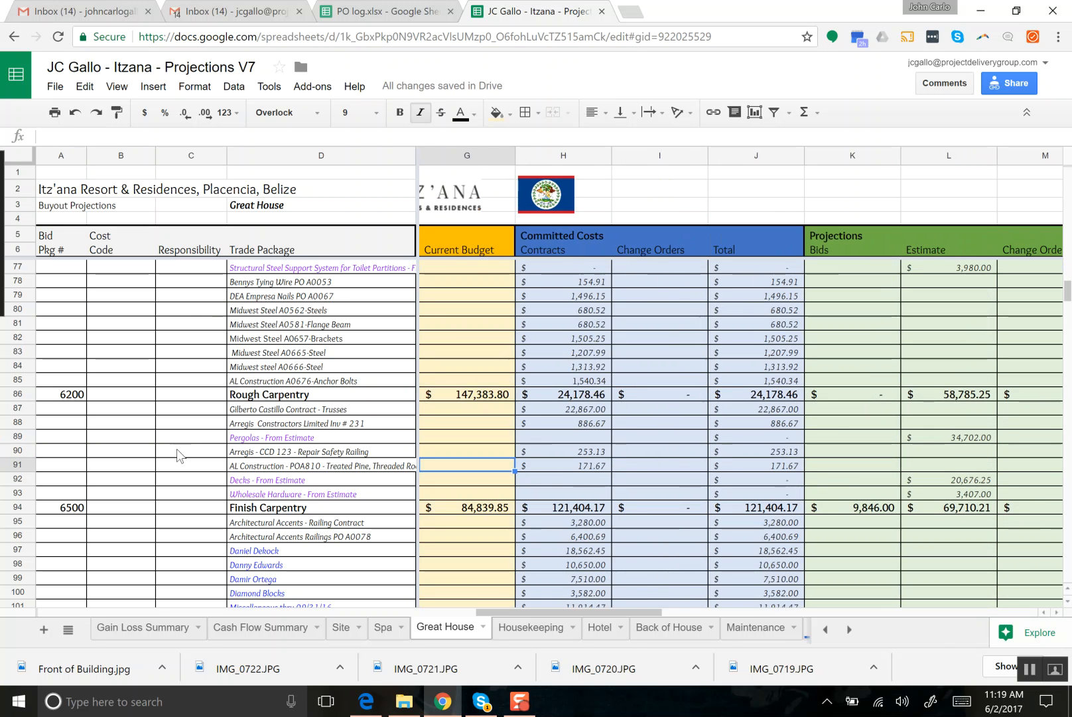
# Switch to the PO log and review the purchase order descriptions from A0807 up to A0803.
pyautogui.click(442, 704)
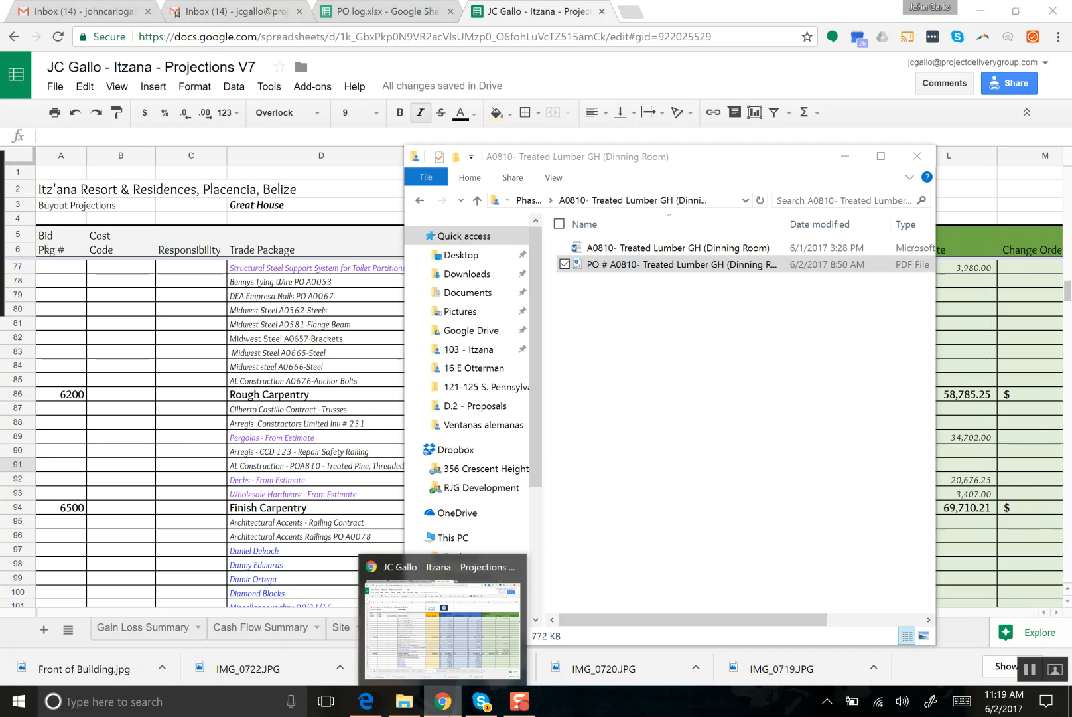
pyautogui.click(440, 709)
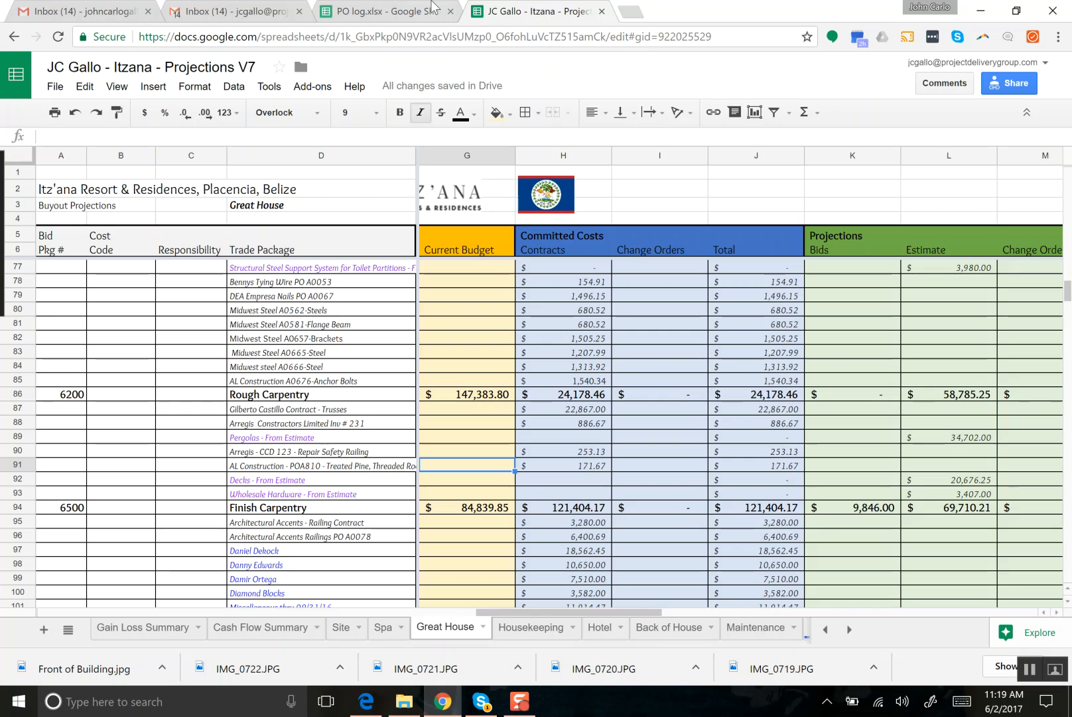
pyautogui.click(393, 3)
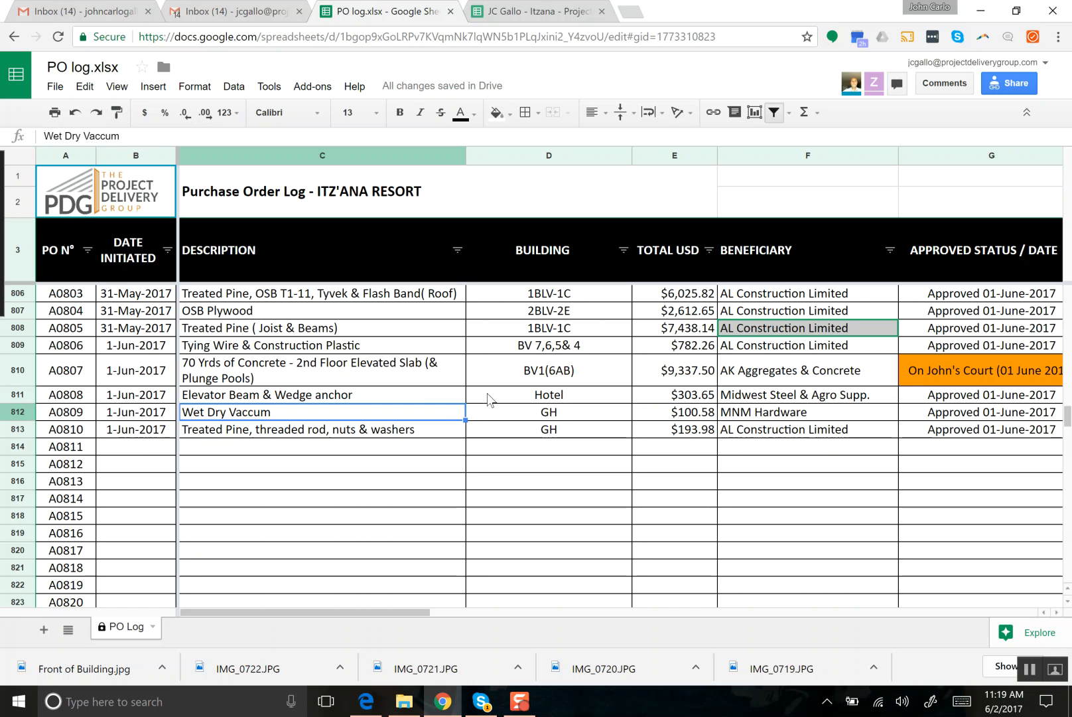
pyautogui.click(417, 380)
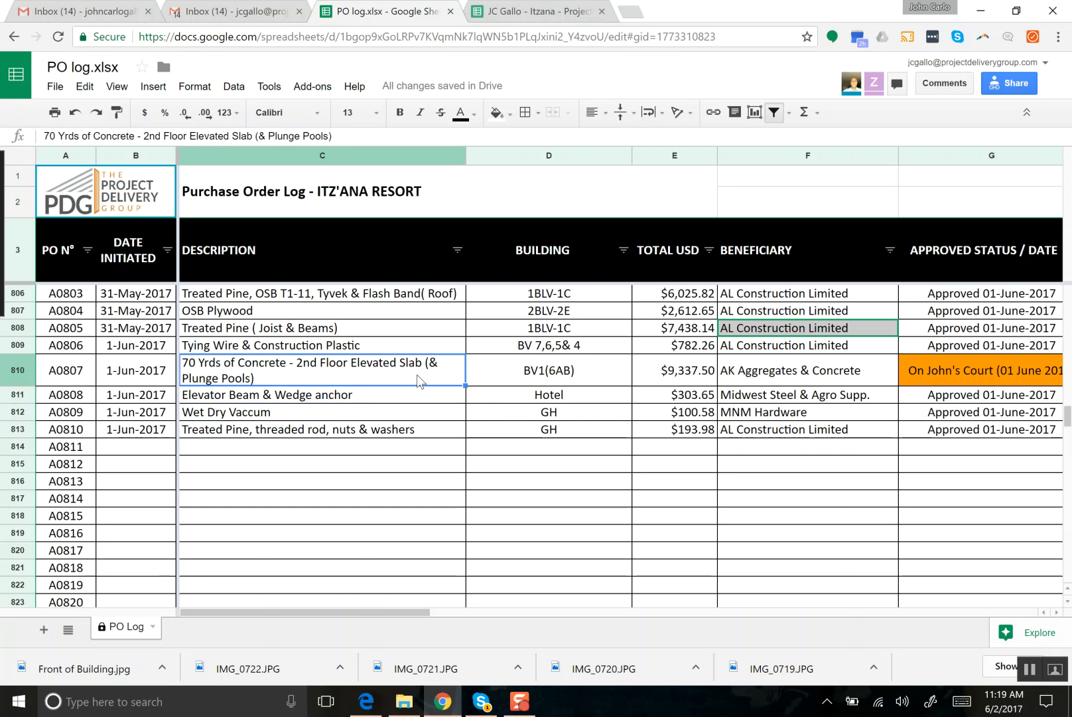
pyautogui.press('Up')
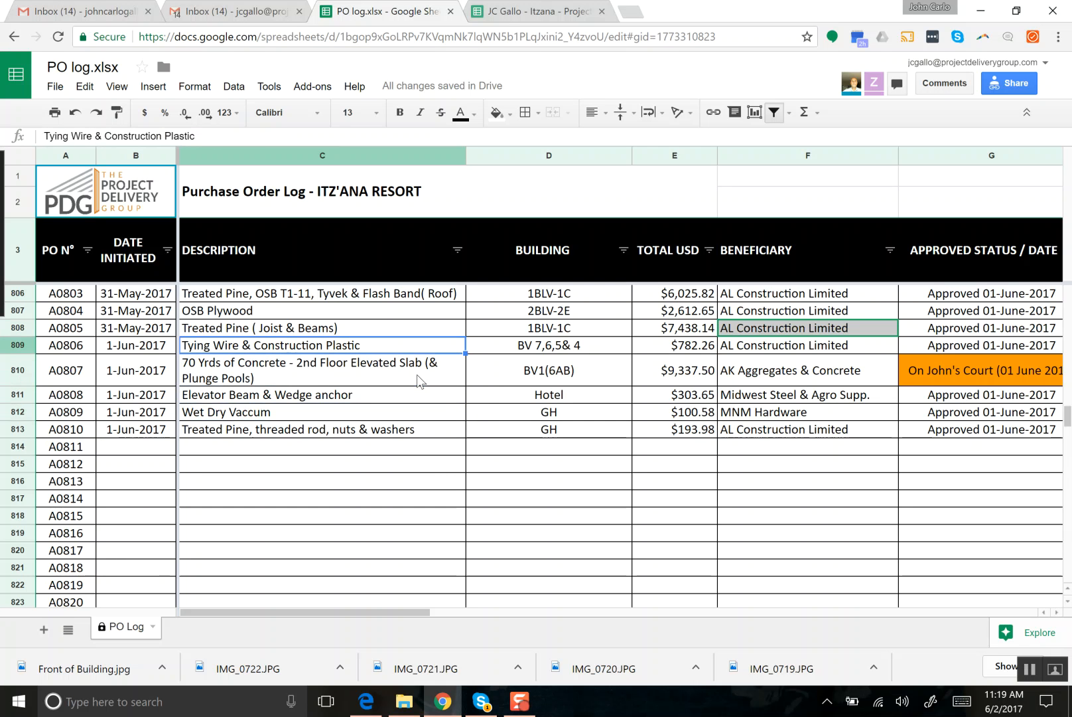
pyautogui.press('Down')
pyautogui.press('Up')
pyautogui.press('Up')
pyautogui.press('Up')
pyautogui.press('Up')
pyautogui.press('Up')
pyautogui.press('Up')
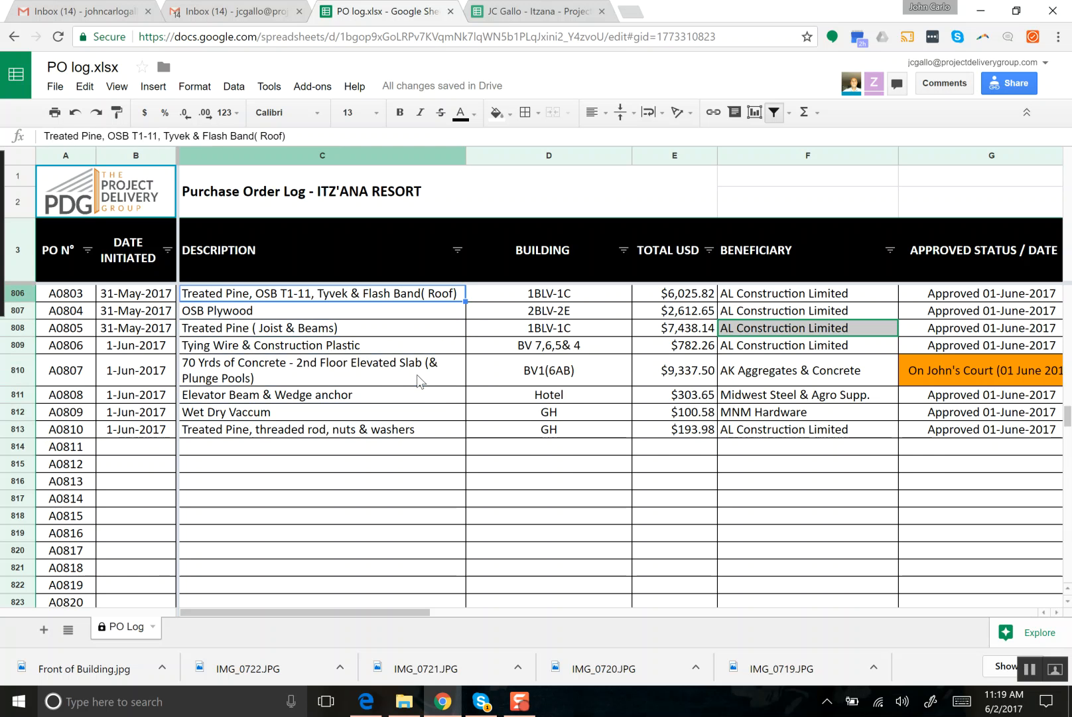
pyautogui.press('Up')
pyautogui.press('Down')
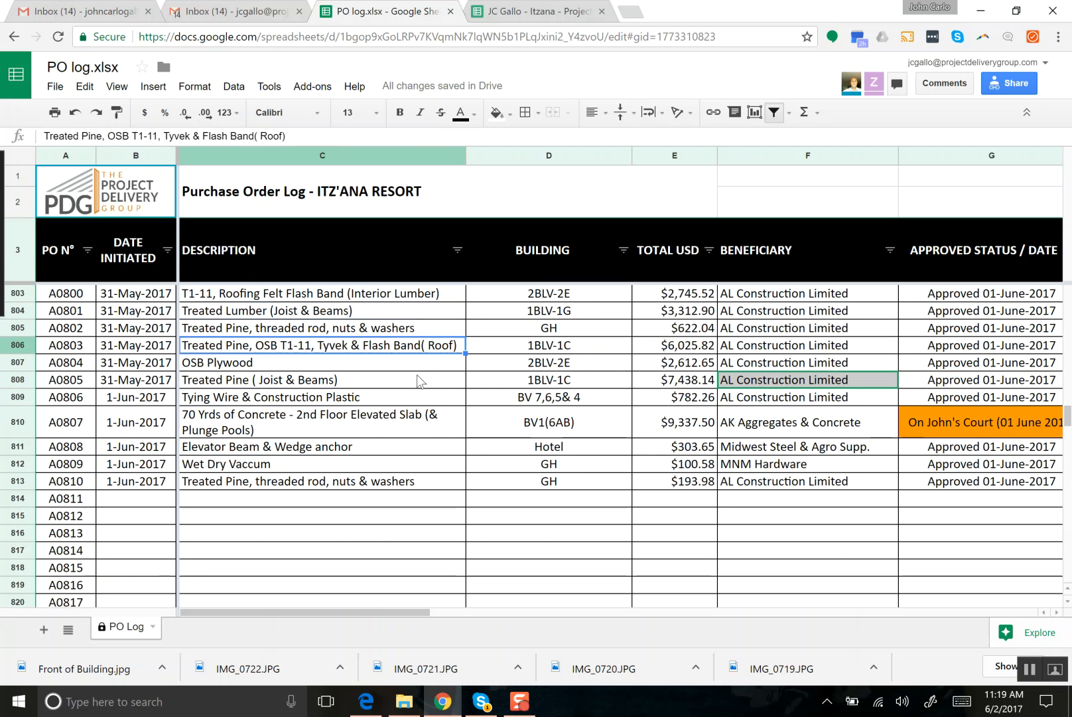
# Review the Building assignments of the 31-May purchase orders between A0790 and A0805 in the PO log.
pyautogui.press('Right')
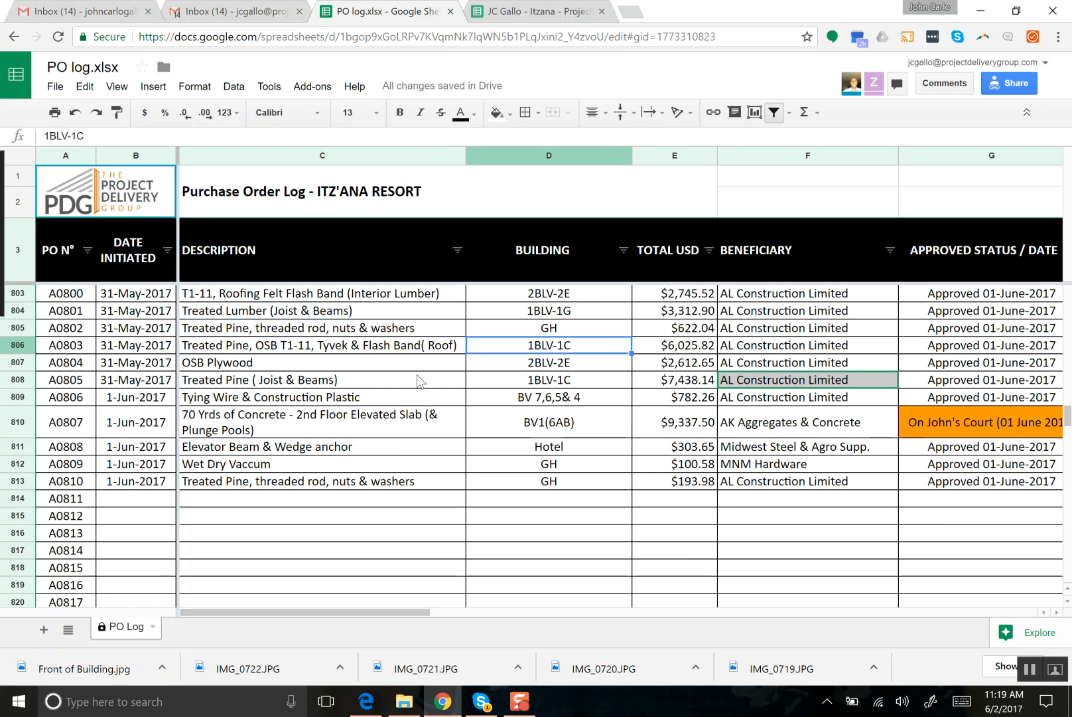
pyautogui.press('Up')
pyautogui.press('Up')
pyautogui.press('Up')
pyautogui.press('Up')
pyautogui.press('Up')
pyautogui.press('Up')
pyautogui.press('Up')
pyautogui.press('Up')
pyautogui.press('Up')
pyautogui.press('Up')
pyautogui.press('Up')
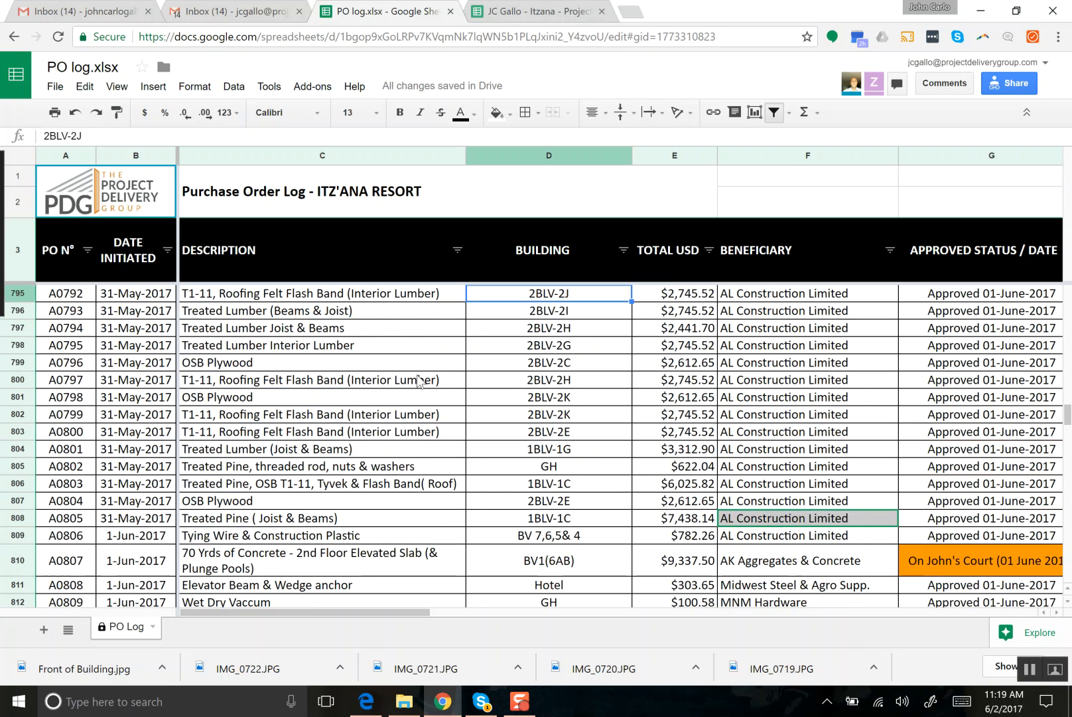
pyautogui.press('Up')
pyautogui.press('Up')
pyautogui.press('Down')
pyautogui.press('Down')
pyautogui.press('Down')
pyautogui.press('Down')
pyautogui.press('Down')
pyautogui.press('Down')
pyautogui.press('Down')
pyautogui.press('Down')
pyautogui.press('Down')
pyautogui.press('Down')
pyautogui.press('Down')
pyautogui.press('Down')
pyautogui.press('Down')
pyautogui.press('Down')
pyautogui.press('Down')
pyautogui.press('Up')
pyautogui.press('Down')
pyautogui.press('Right')
pyautogui.press('Up')
pyautogui.press('Left')
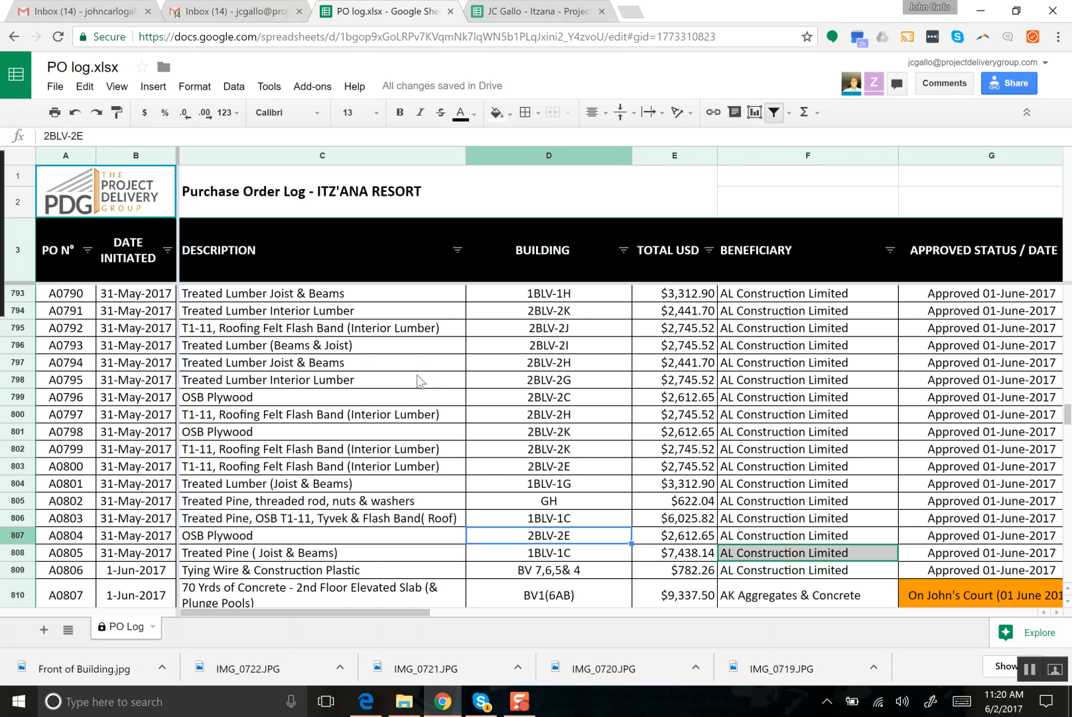
pyautogui.press('Left')
pyautogui.press('Left')
pyautogui.press('Right')
pyautogui.press('Right')
# Open the LV 1C sheet in Projections V7 and examine its Rough Carpentry purchase order entries.
pyautogui.click(533, 11)
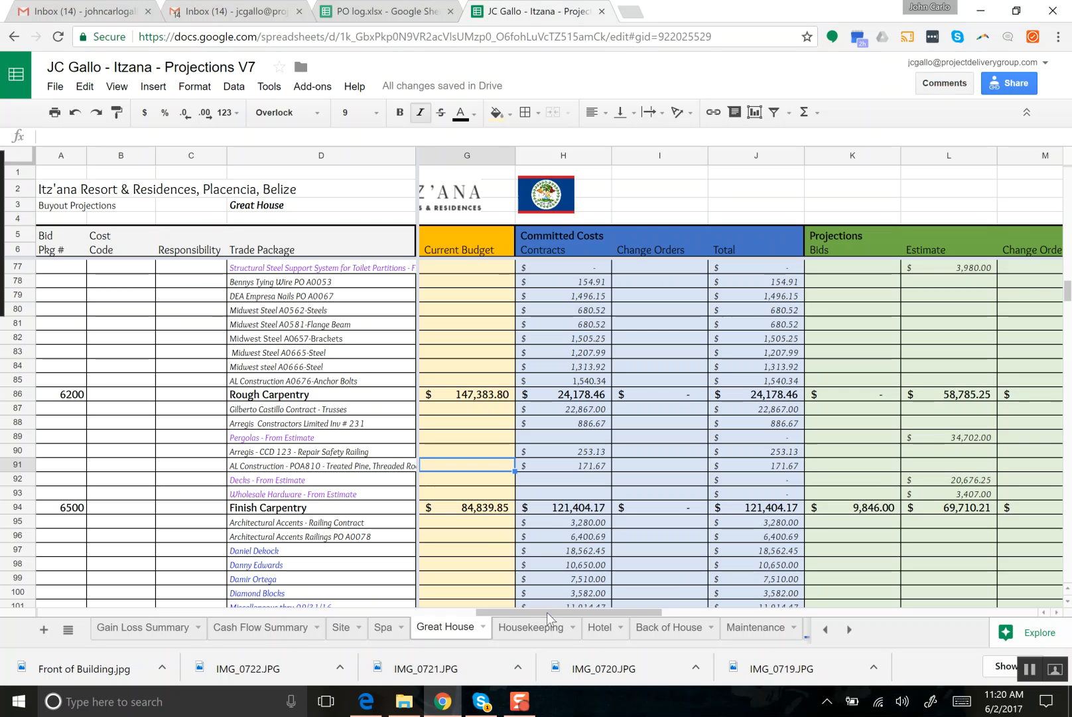
pyautogui.click(849, 629)
pyautogui.click(584, 630)
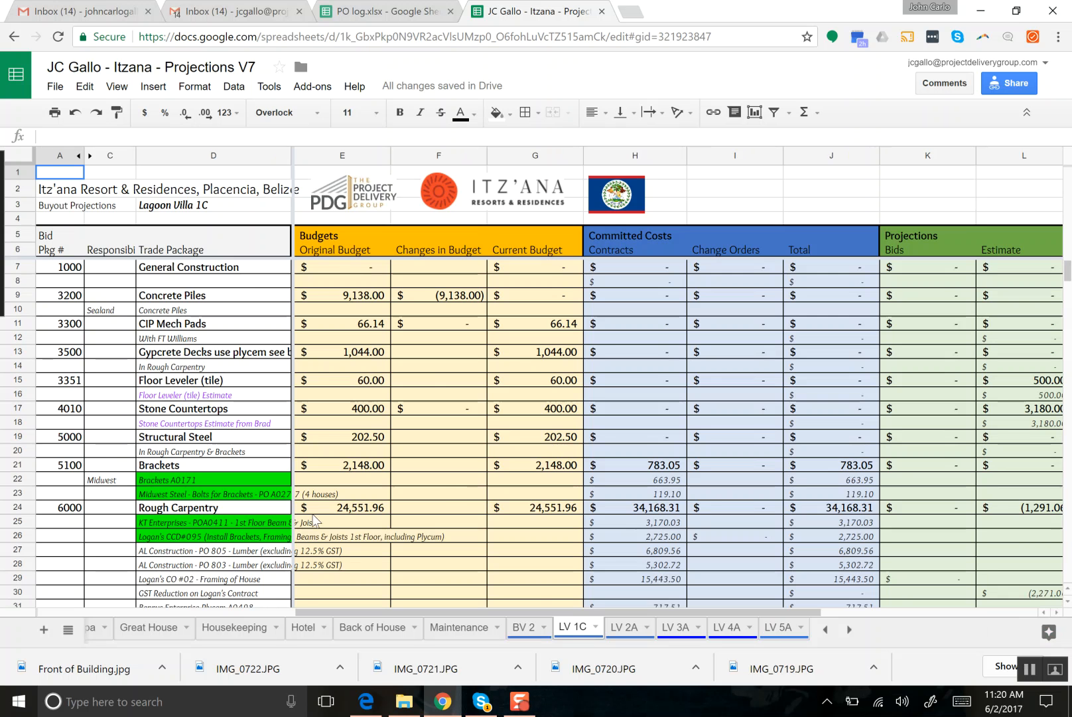
pyautogui.scroll(-2, 315, 521)
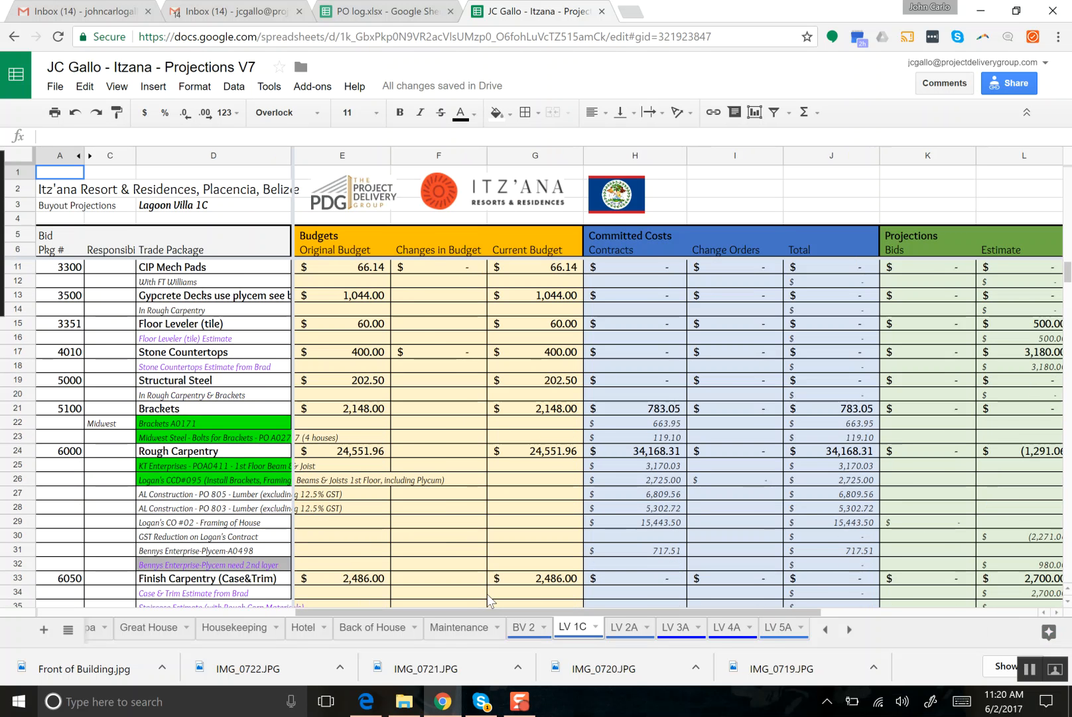
# Return to the PO log and check the description and building of purchase order A0804.
pyautogui.click(443, 702)
pyautogui.click(441, 702)
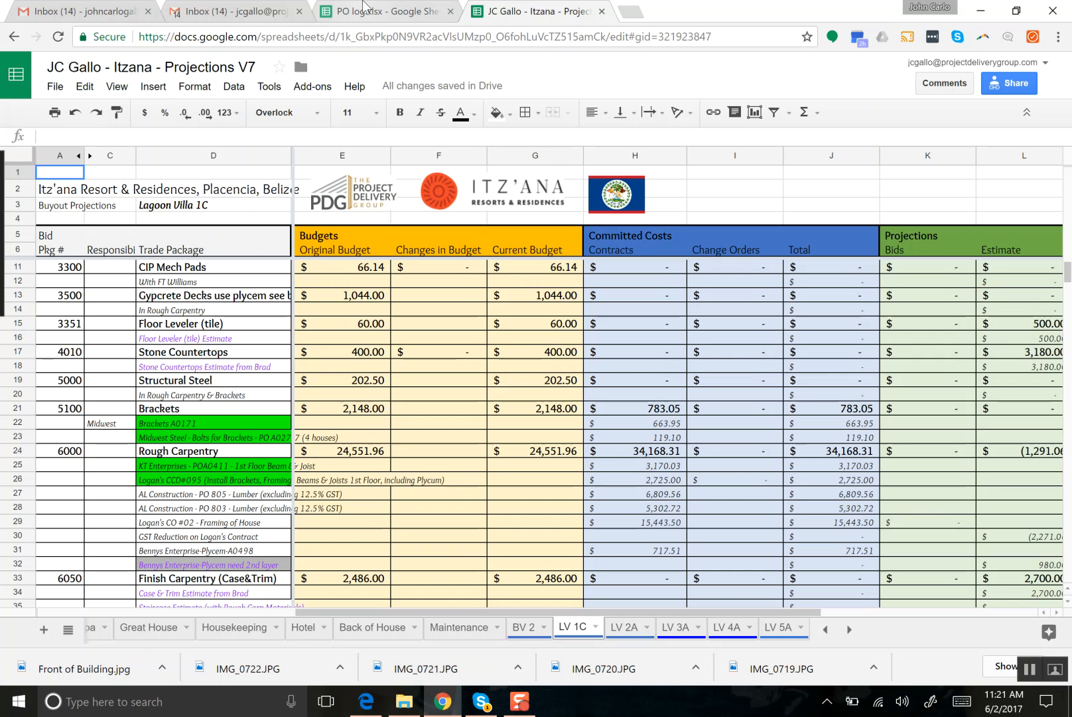
pyautogui.click(324, 9)
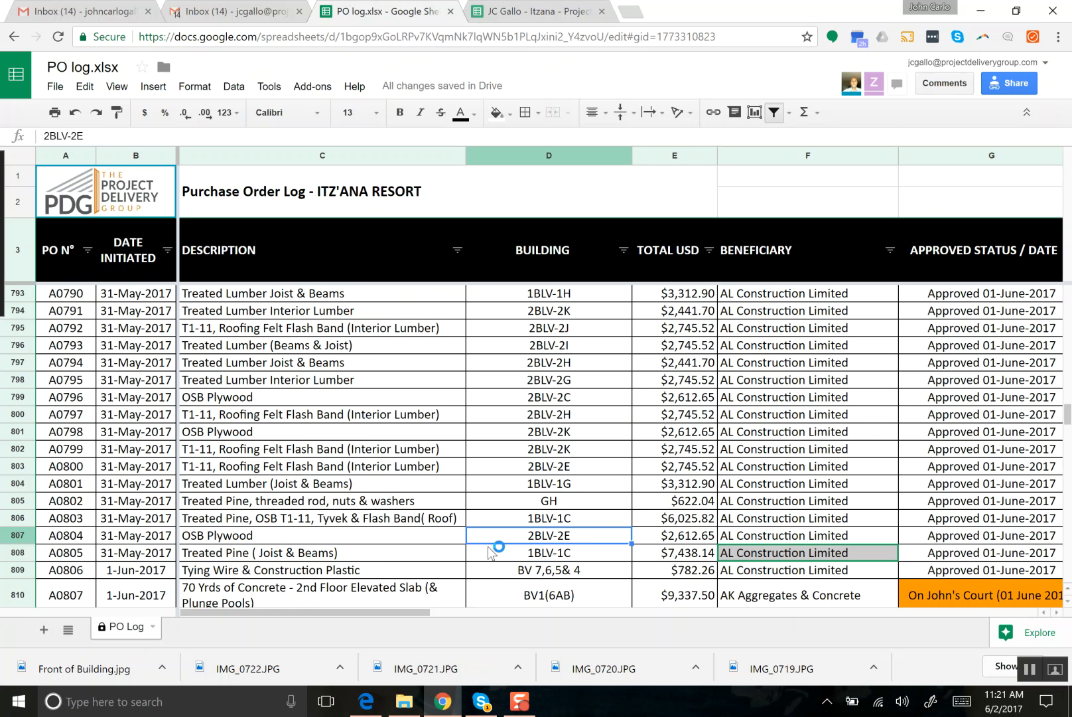
pyautogui.click(381, 541)
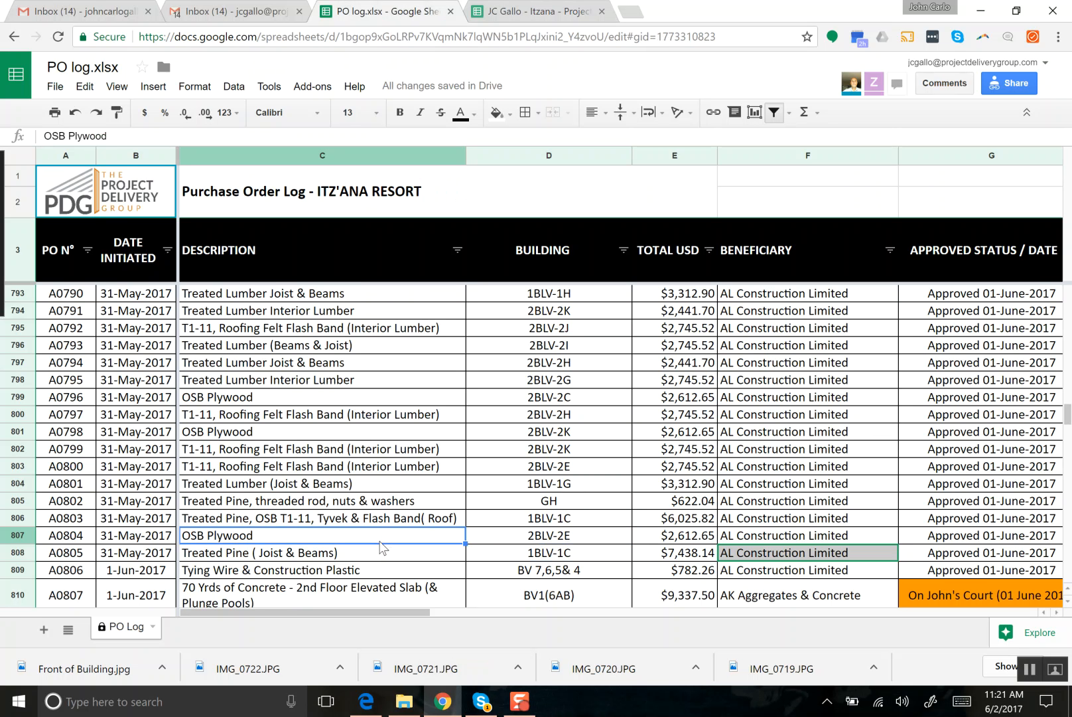
pyautogui.click(546, 540)
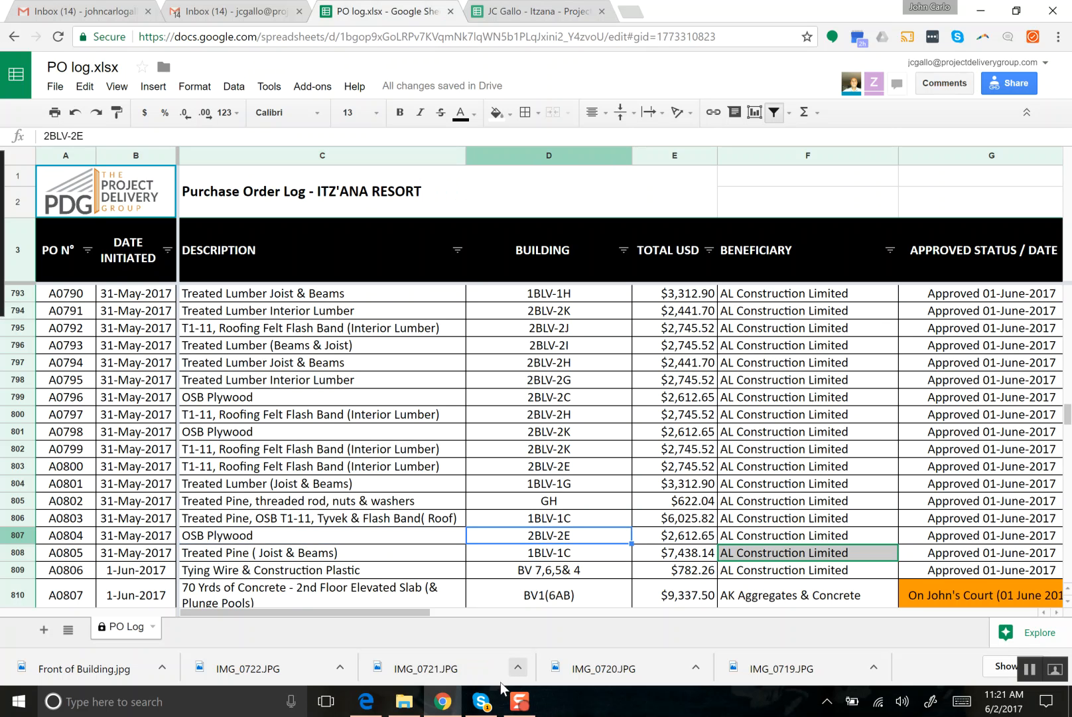
# Open the LV 2A sheet in Projections V7 and examine the lumber purchase orders listed under Rough Carpentry.
pyautogui.click(537, 11)
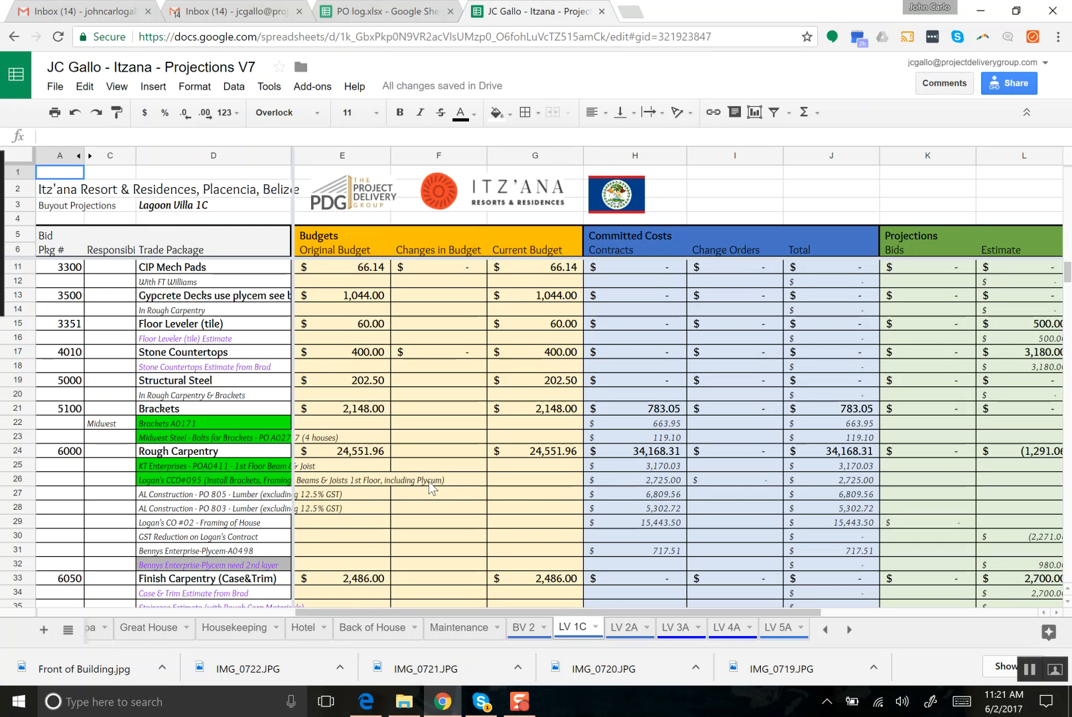
pyautogui.click(622, 627)
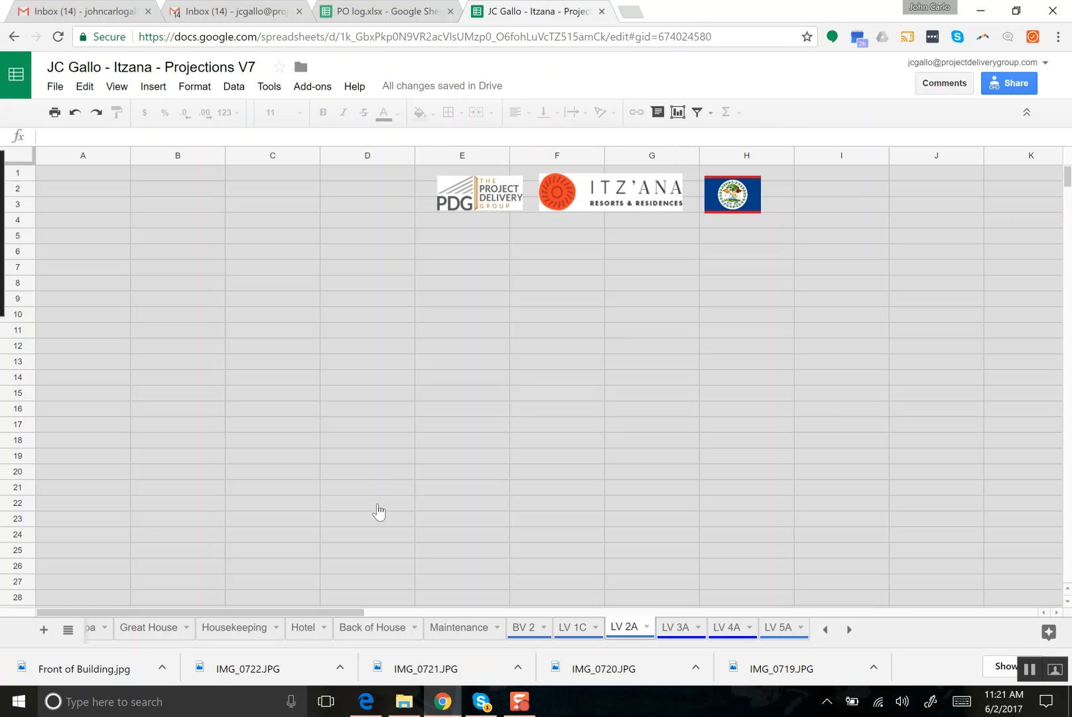
pyautogui.scroll(-2, 379, 511)
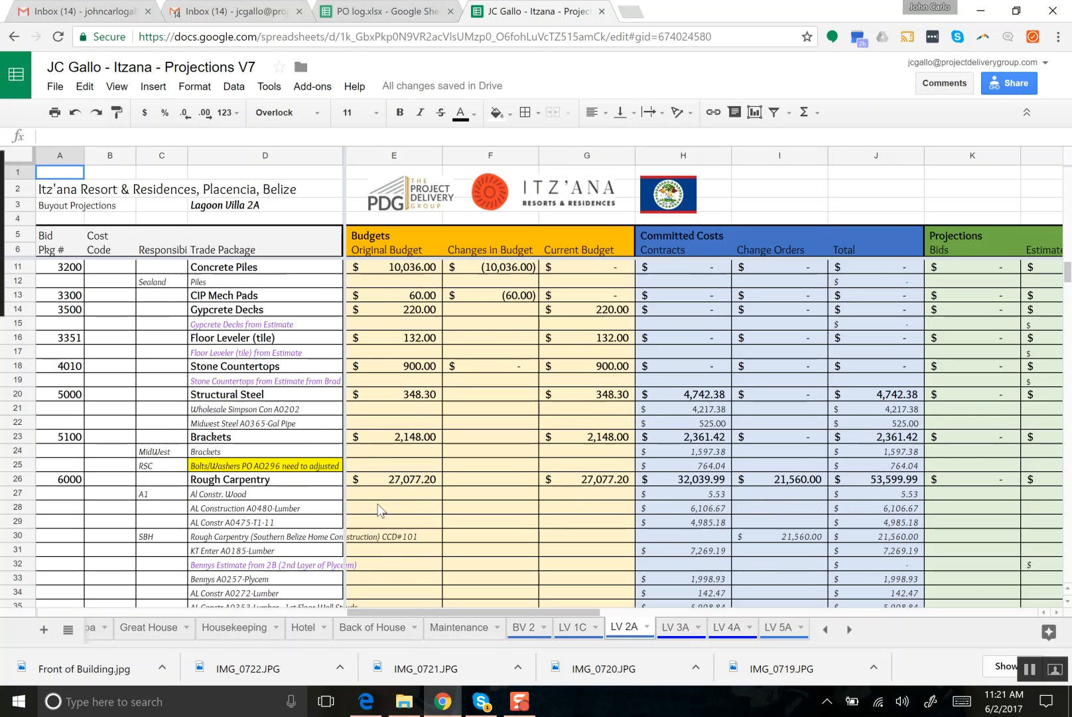
pyautogui.scroll(-1, 379, 510)
pyautogui.scroll(-2, 379, 510)
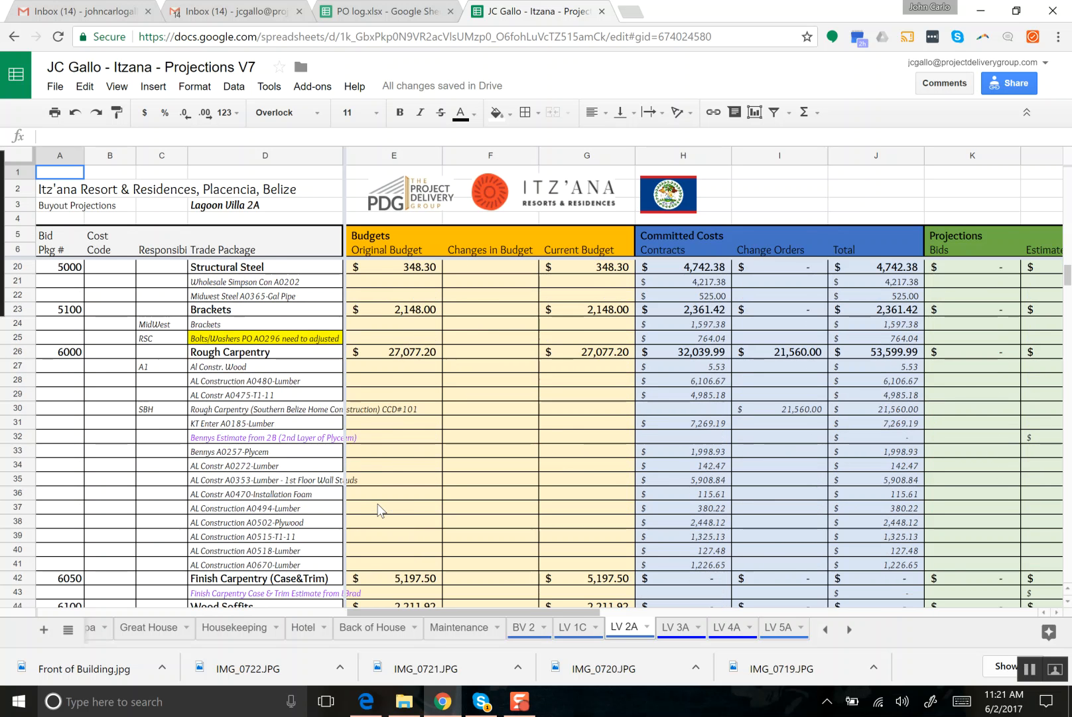
pyautogui.click(302, 509)
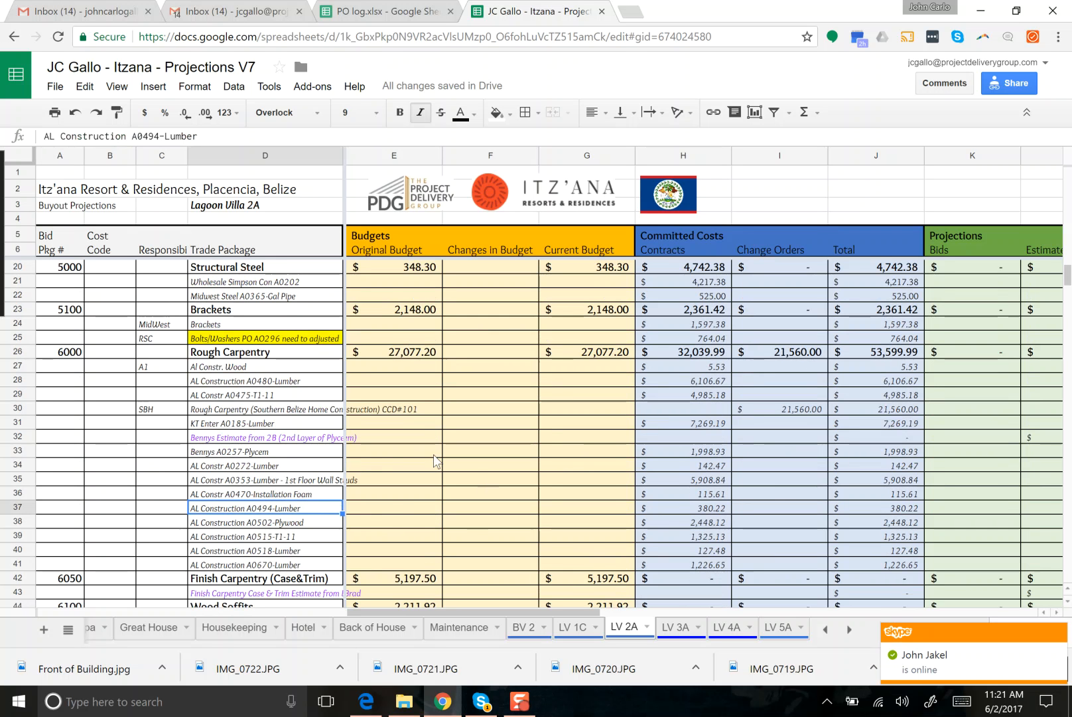
pyautogui.click(404, 703)
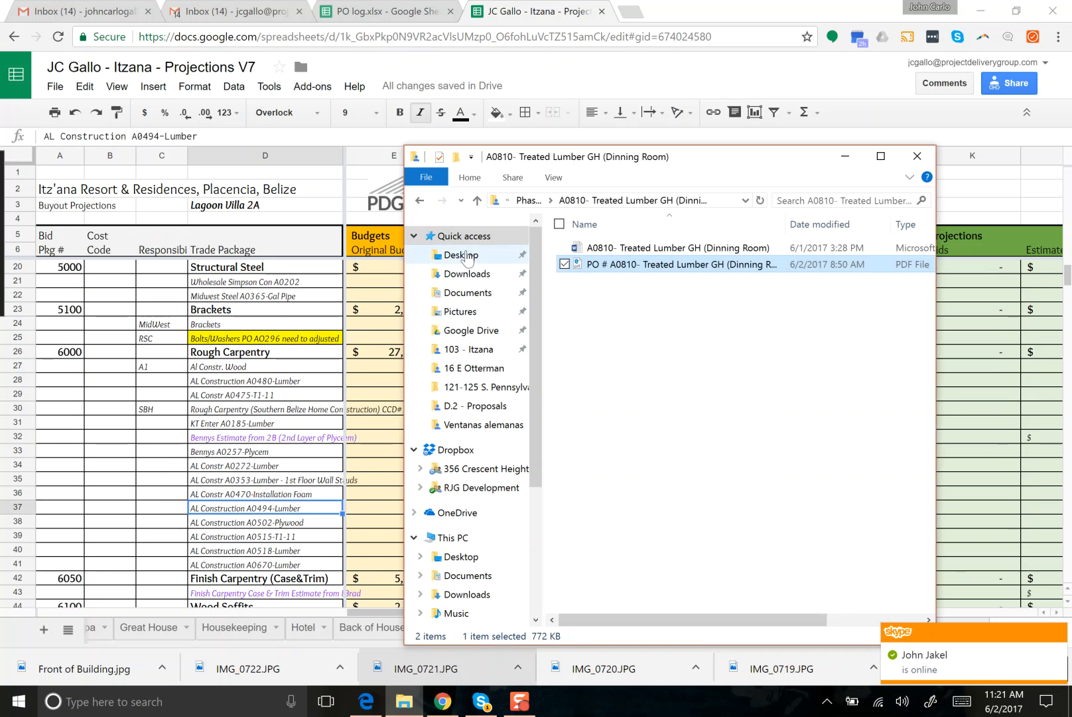
pyautogui.click(320, 440)
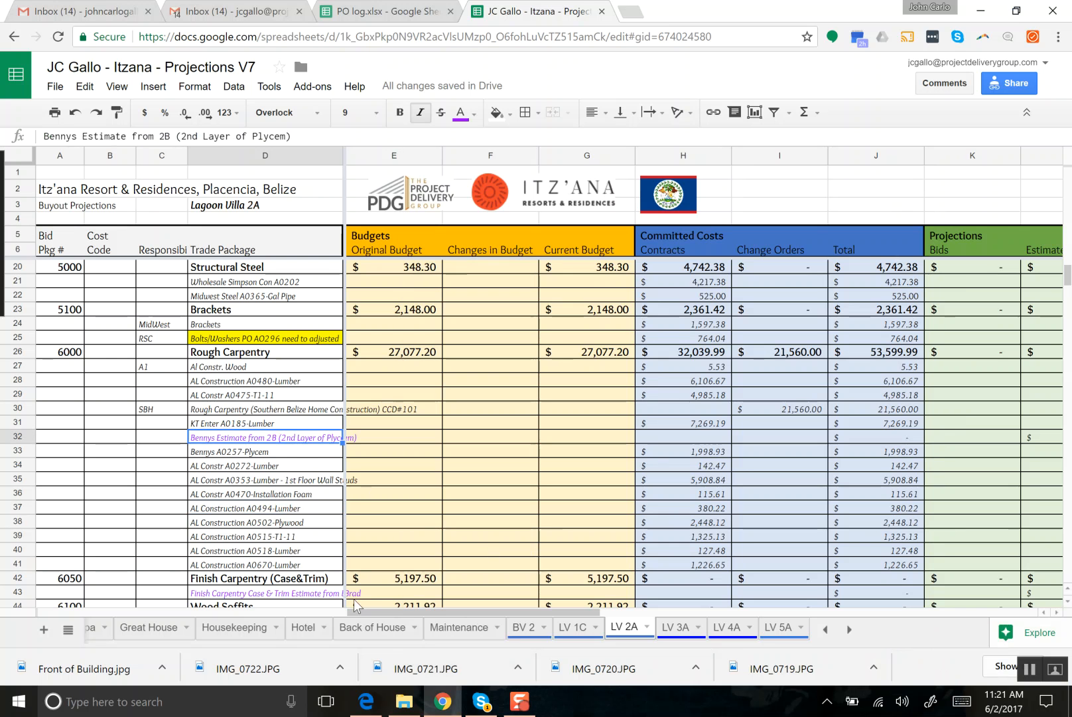
# Switch to the PO log and search the Building column from A0803 back to the late-May orders around A0786.
pyautogui.click(352, 7)
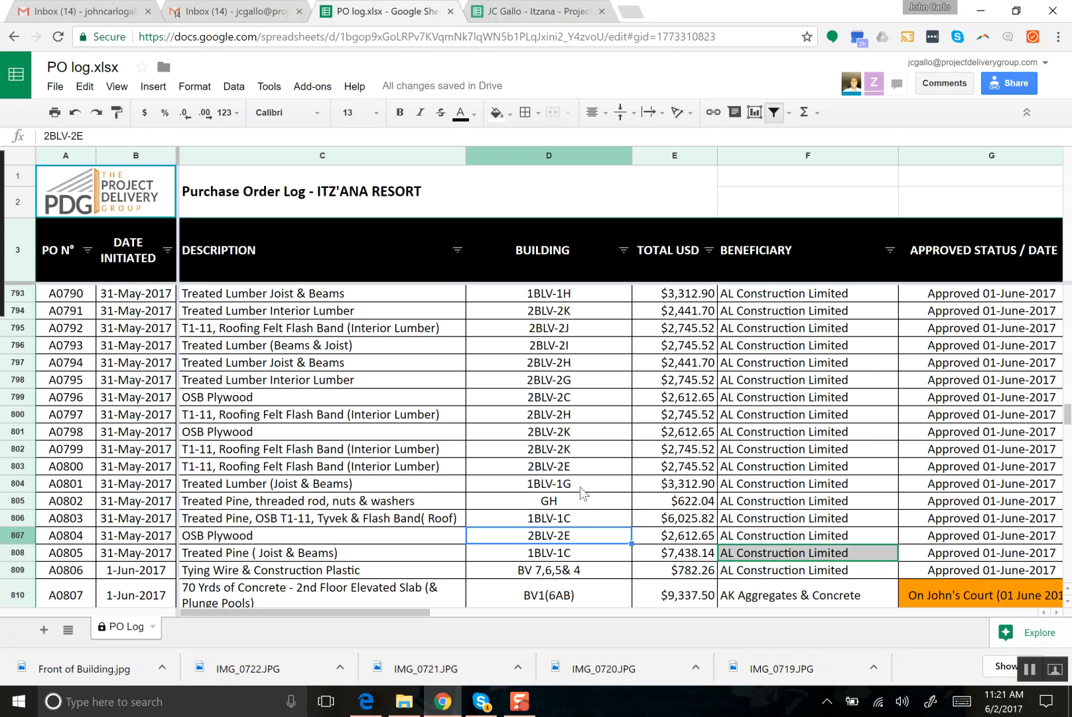
pyautogui.click(573, 521)
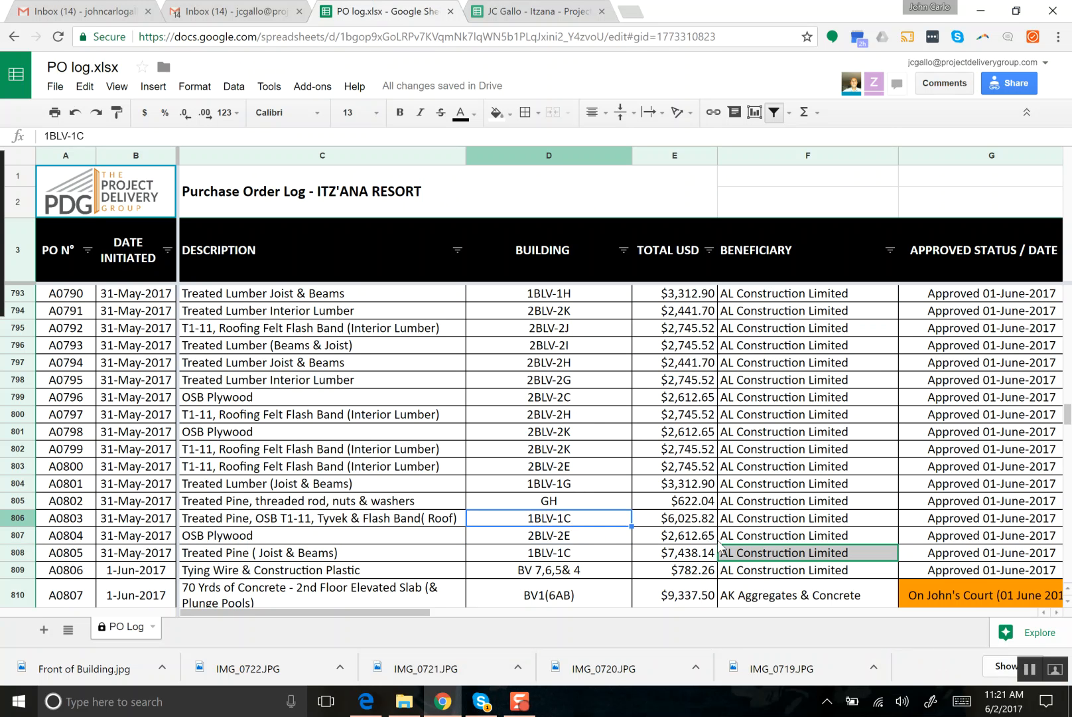
pyautogui.press('Up')
pyautogui.press('Up')
pyautogui.press('Up')
pyautogui.press('Up')
pyautogui.press('Up')
pyautogui.press('Up')
pyautogui.press('Up')
pyautogui.press('Up')
pyautogui.press('Down')
pyautogui.press('Up')
pyautogui.press('Up')
pyautogui.press('Up')
pyautogui.press('Up')
pyautogui.press('Up')
pyautogui.press('Up')
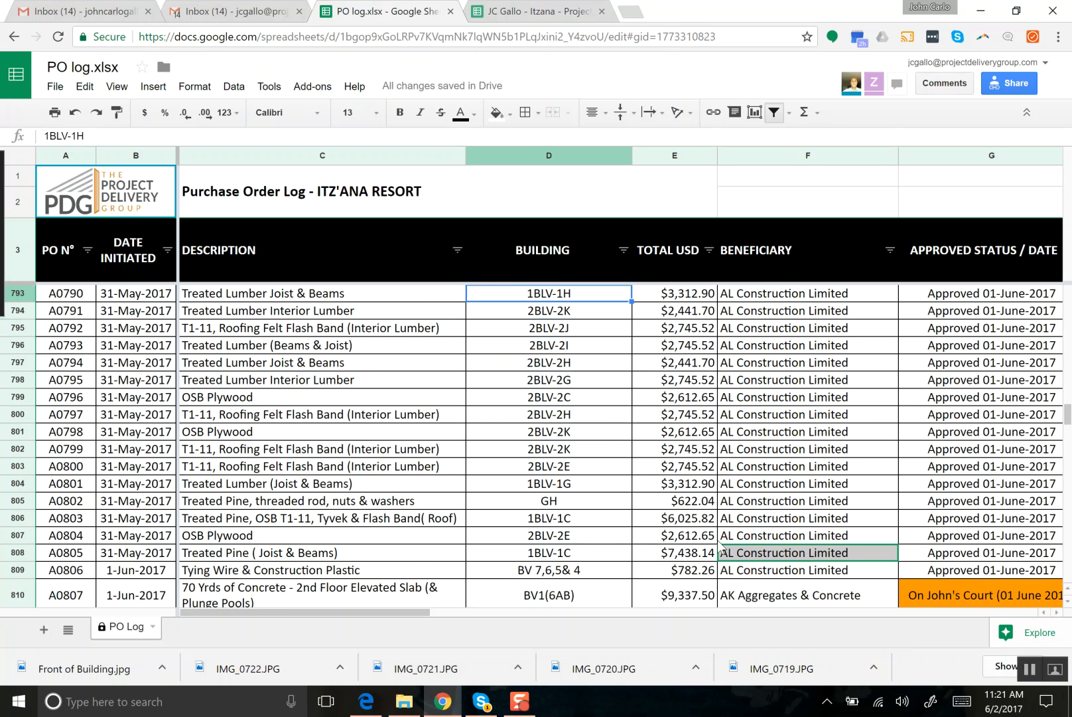
pyautogui.press('Up')
pyautogui.press('Up')
pyautogui.press('Up')
pyautogui.press('Down')
pyautogui.press('Up')
pyautogui.press('Up')
pyautogui.press('Up')
pyautogui.press('Up')
pyautogui.press('Up')
pyautogui.press('Up')
pyautogui.press('Down')
pyautogui.press('Down')
pyautogui.press('Down')
pyautogui.press('Down')
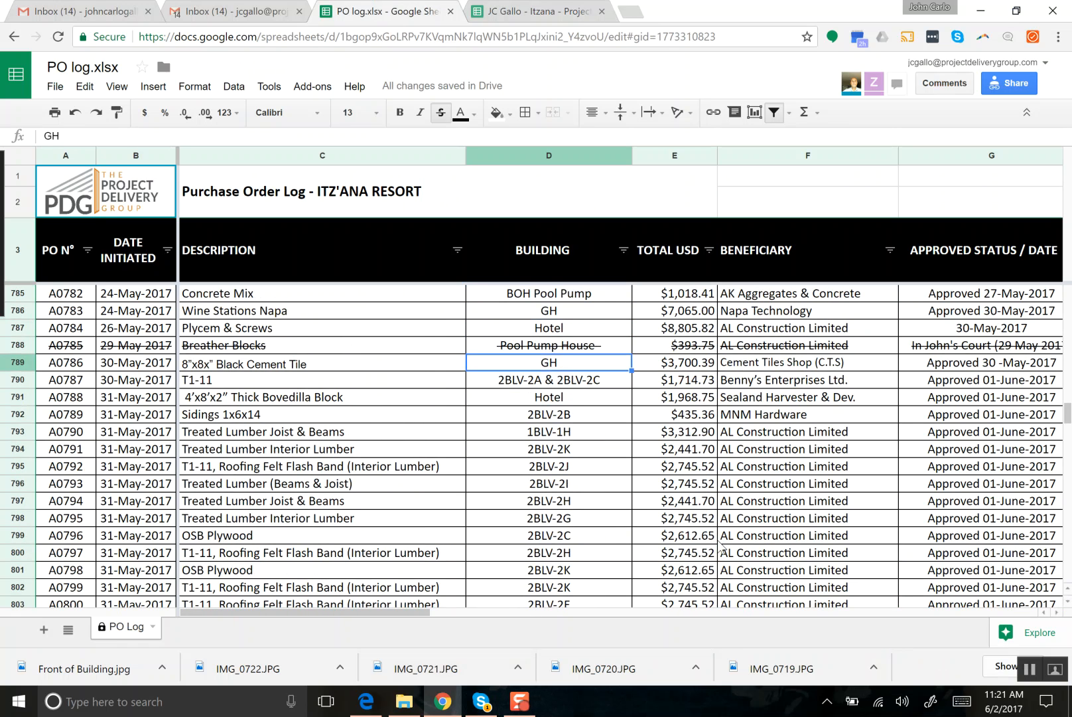
# Search further up the Building column and select the 2BLV-2A & 2C cell of the Pycem 1/2" order A0776.
pyautogui.press('Up')
pyautogui.press('Up')
pyautogui.press('Up')
pyautogui.press('Up')
pyautogui.press('Up')
pyautogui.press('Up')
pyautogui.press('Up')
pyautogui.press('Up')
pyautogui.press('Up')
pyautogui.press('Up')
pyautogui.press('Up')
pyautogui.press('Up')
pyautogui.press('Down')
pyautogui.press('Down')
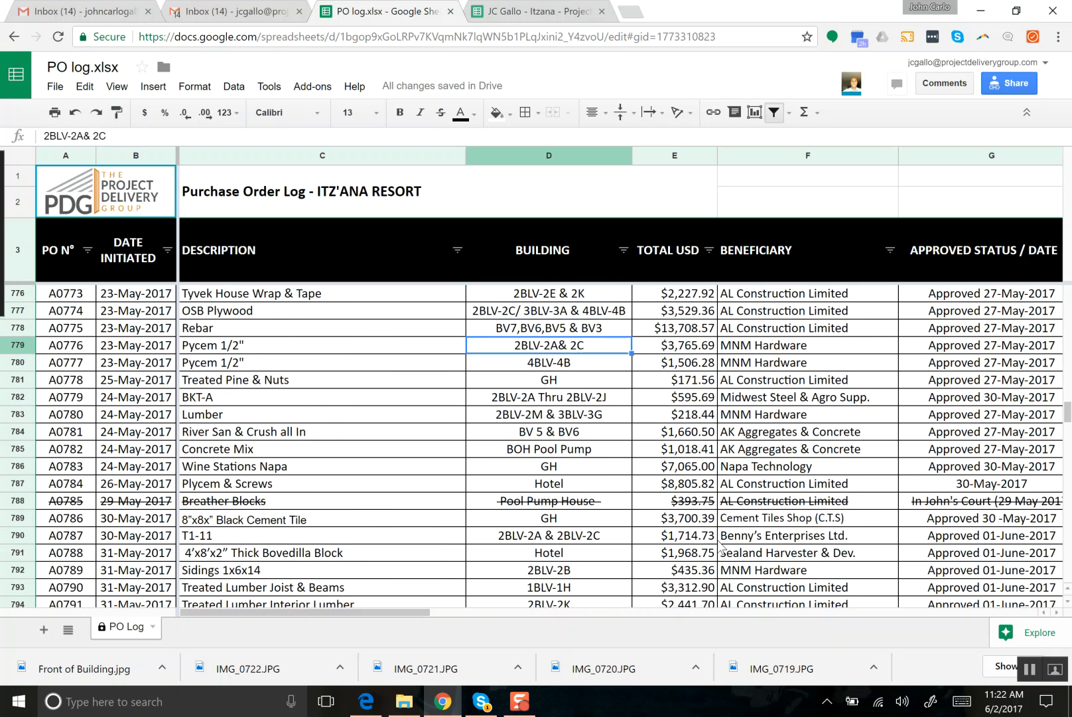
pyautogui.press('Left')
pyautogui.press('Right')
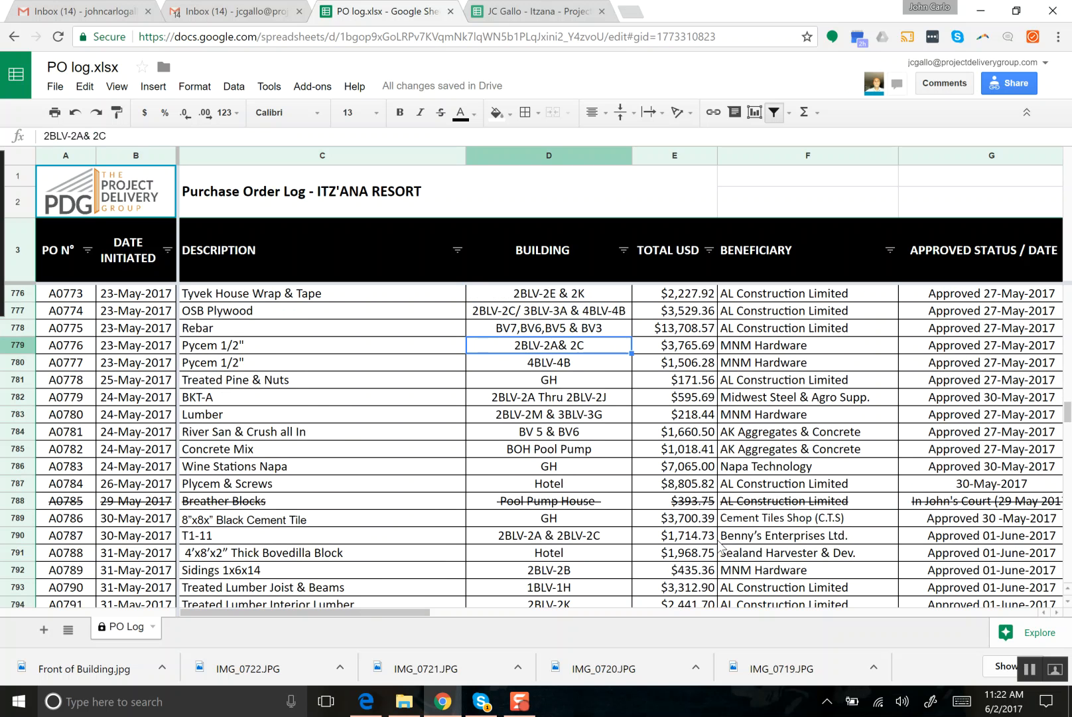
# Find the Maya Cement order A0772 for building 2BLV-2A and look through the orders around it.
pyautogui.press('Up')
pyautogui.press('Up')
pyautogui.press('Up')
pyautogui.press('Up')
pyautogui.press('Up')
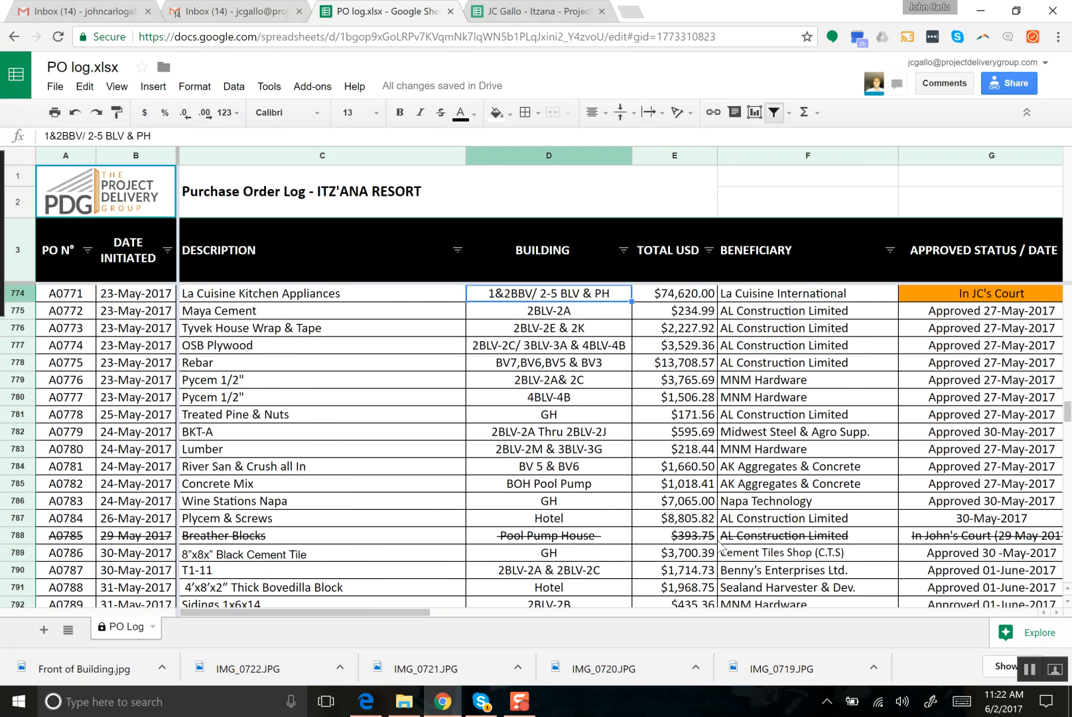
pyautogui.press('Down')
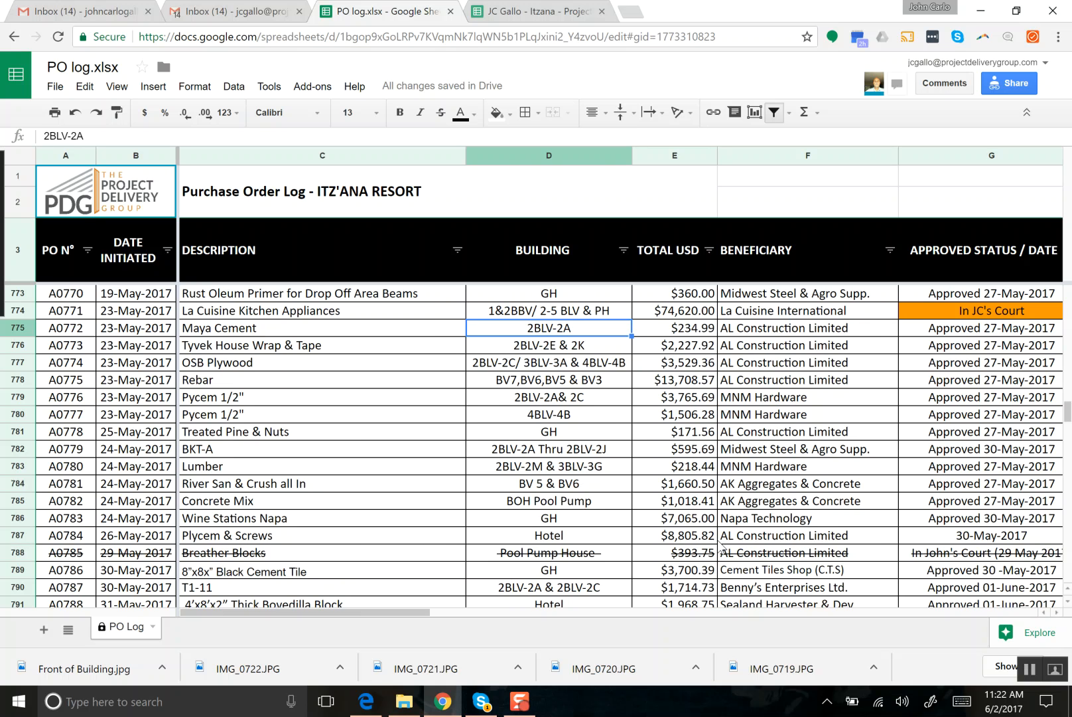
pyautogui.scroll(5, 721, 546)
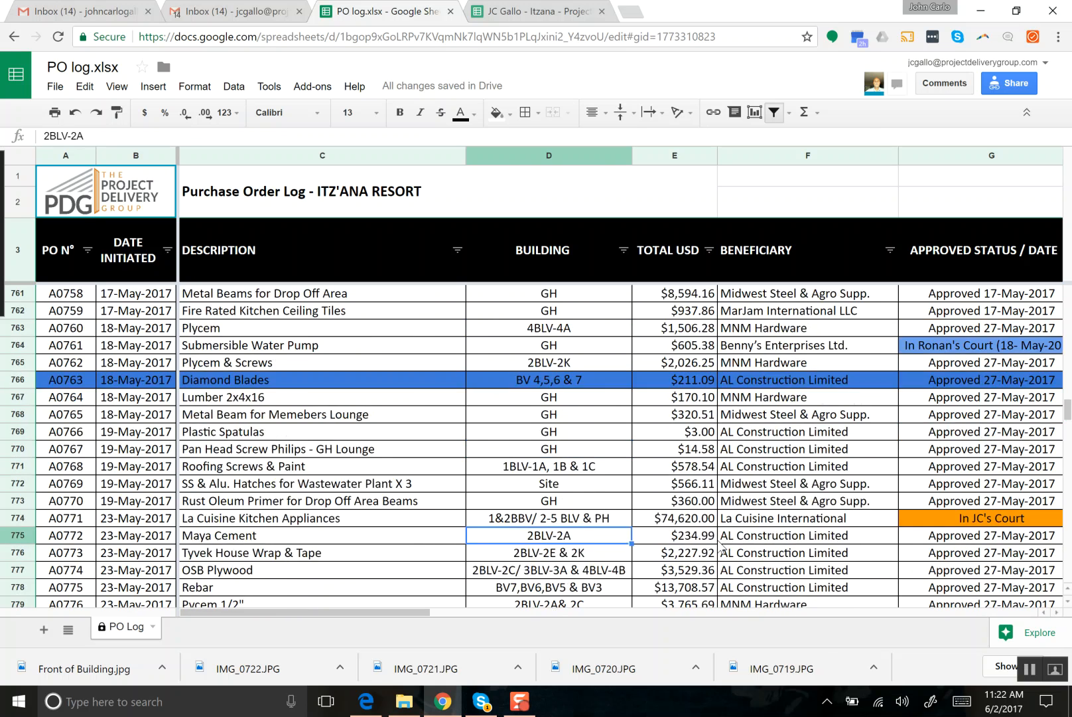
pyautogui.scroll(2, 721, 545)
pyautogui.scroll(1, 720, 545)
pyautogui.scroll(-7, 721, 545)
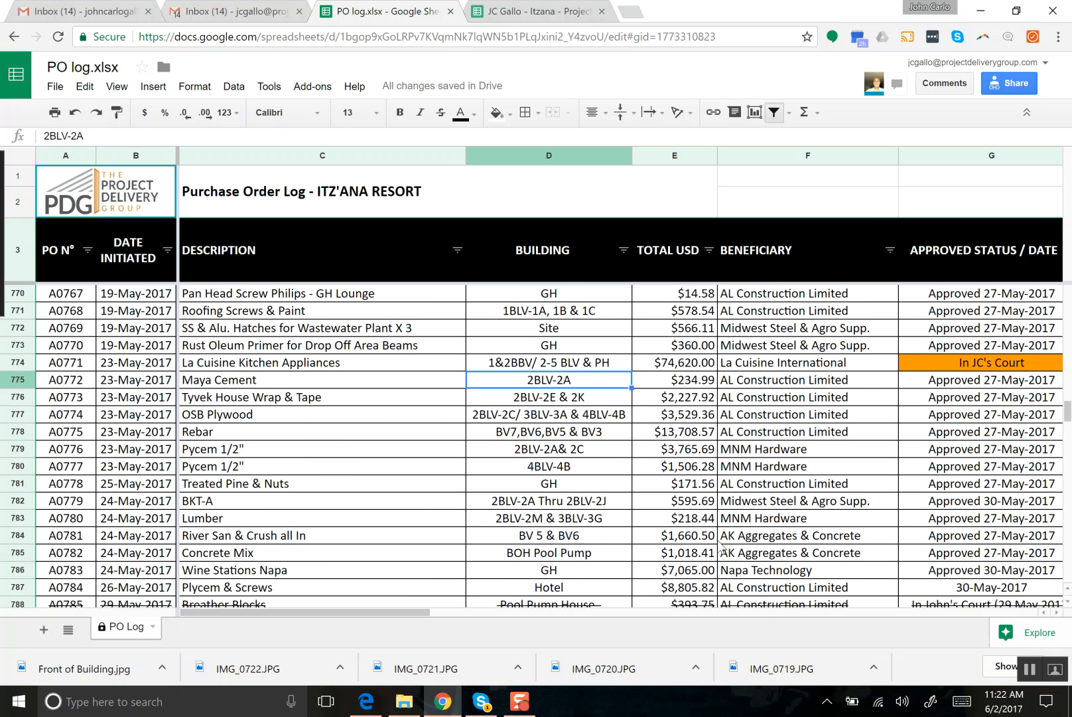